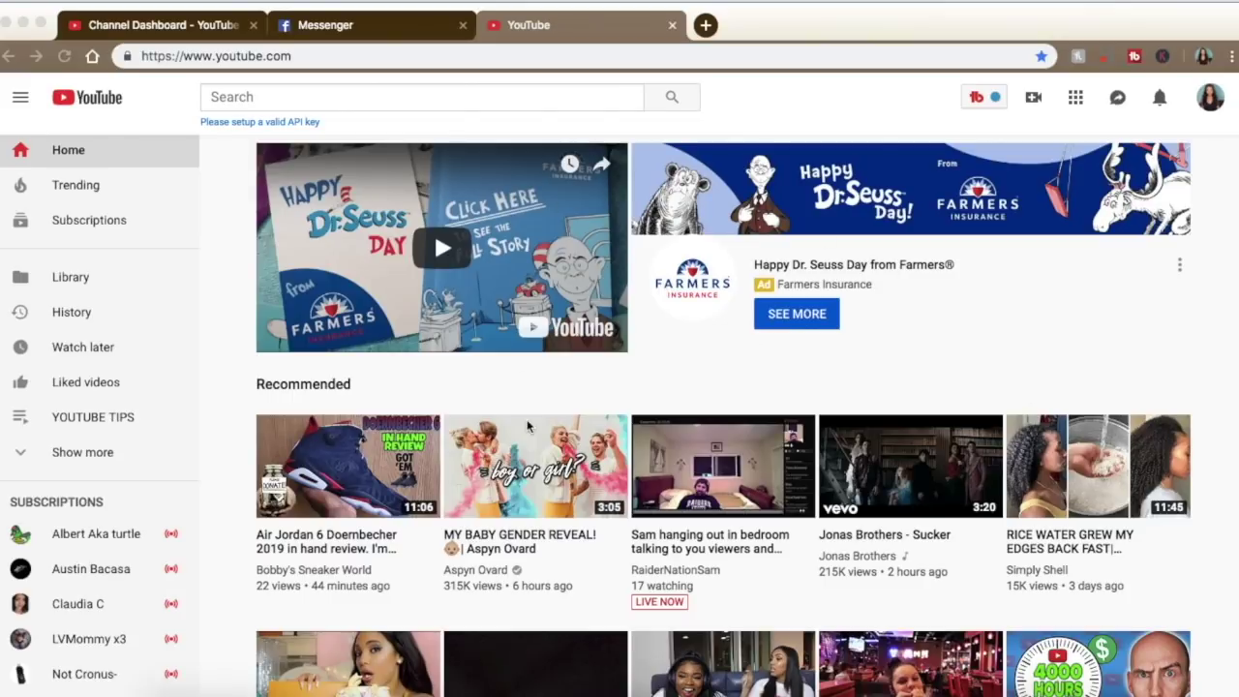
Search YouTube for 'fashion nova haul' by picking the suggestion after typing 'fash'
click(329, 100)
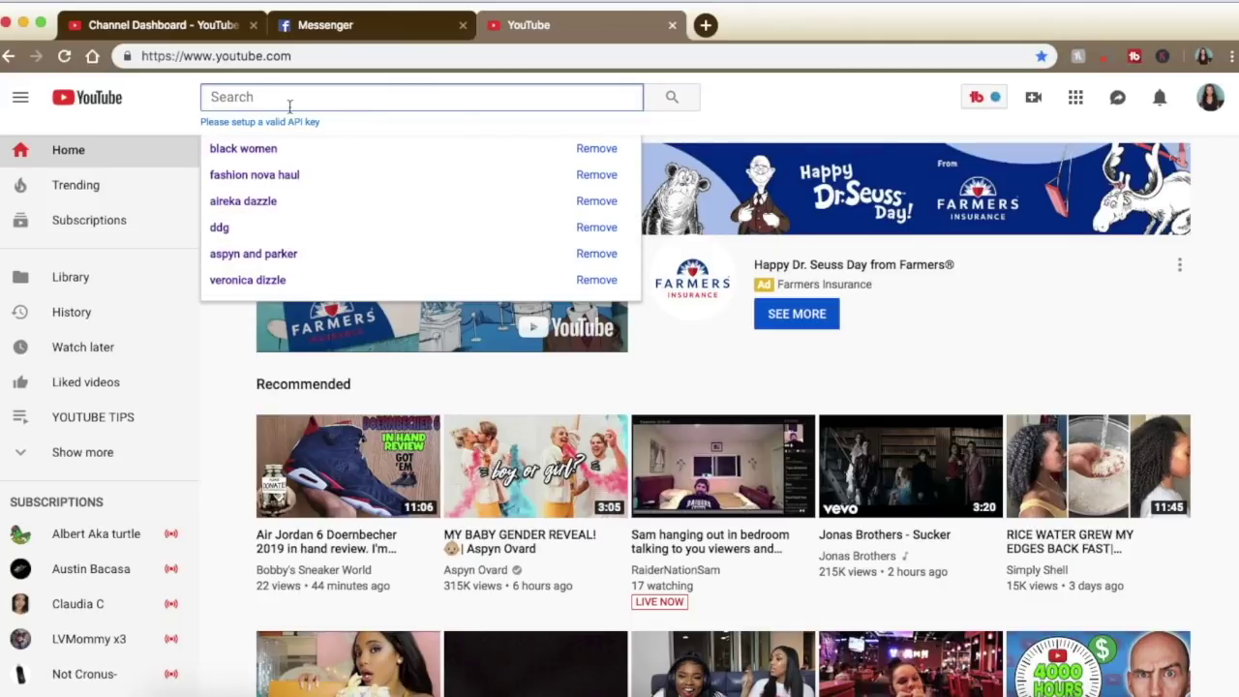
text(fas)
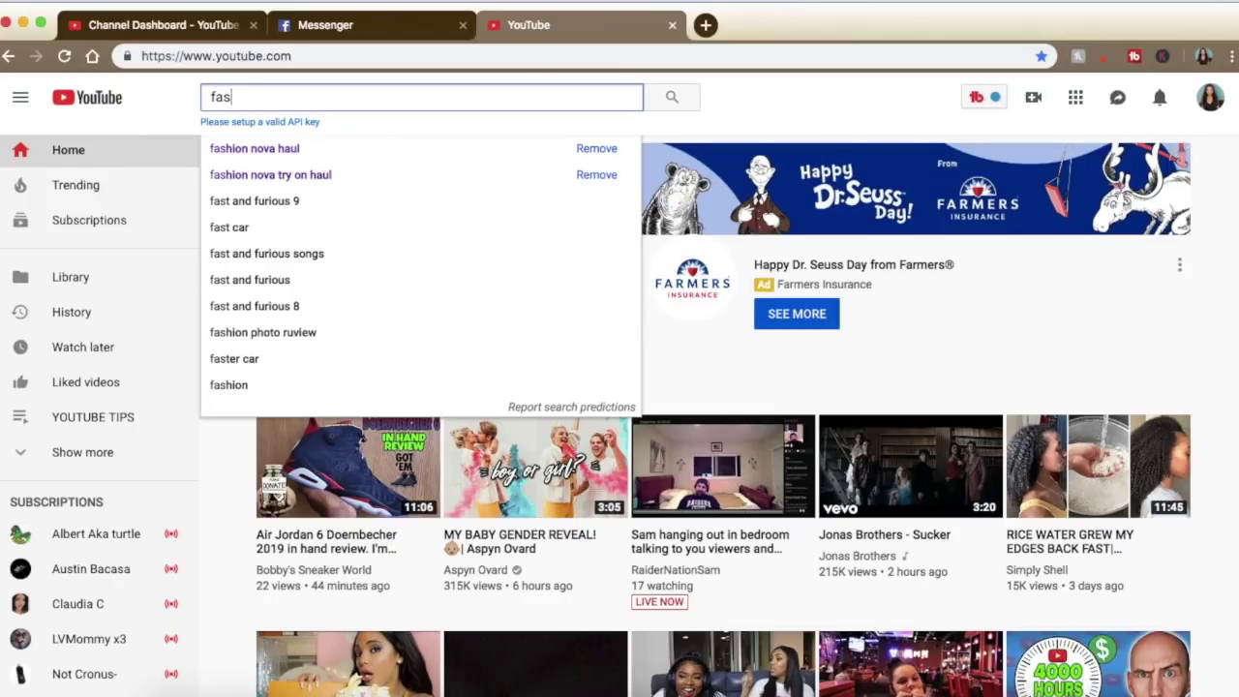
text(h)
click(295, 155)
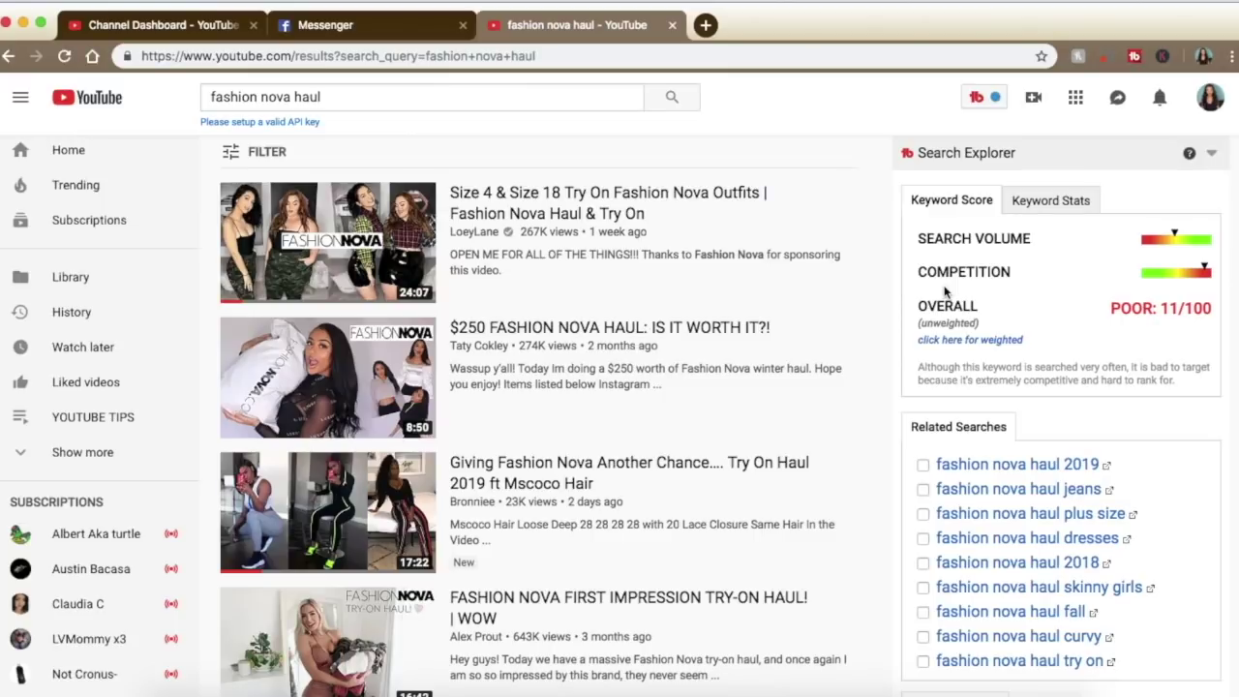
drag(918, 238, 1199, 244)
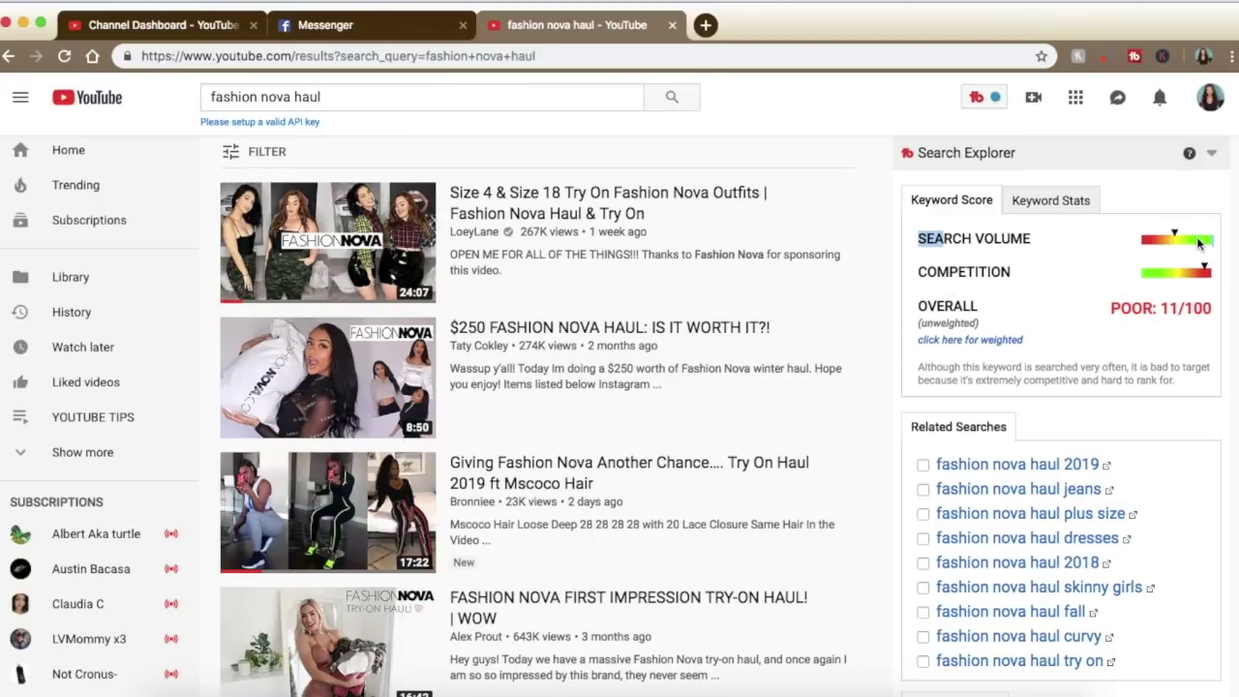
click(1031, 305)
Review the Keyword Stats table for 'fashion nova haul', including Most Subscribers, then return to the keyword score
click(1047, 203)
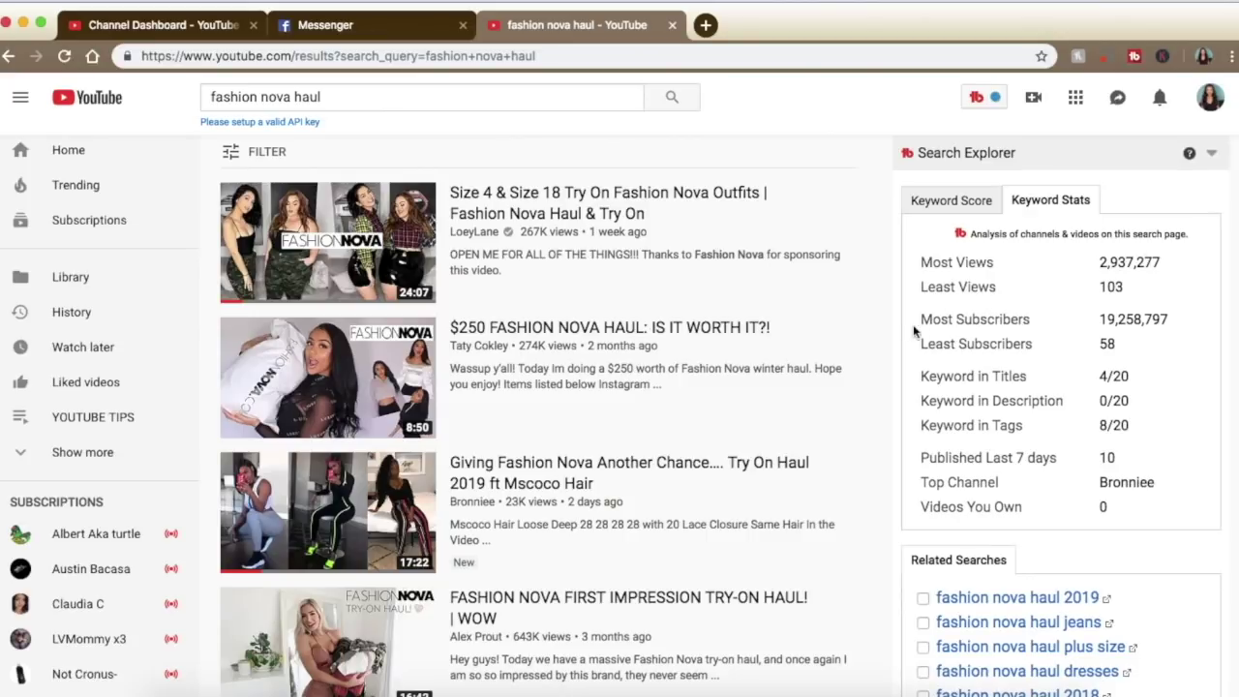
triple_click(1099, 317)
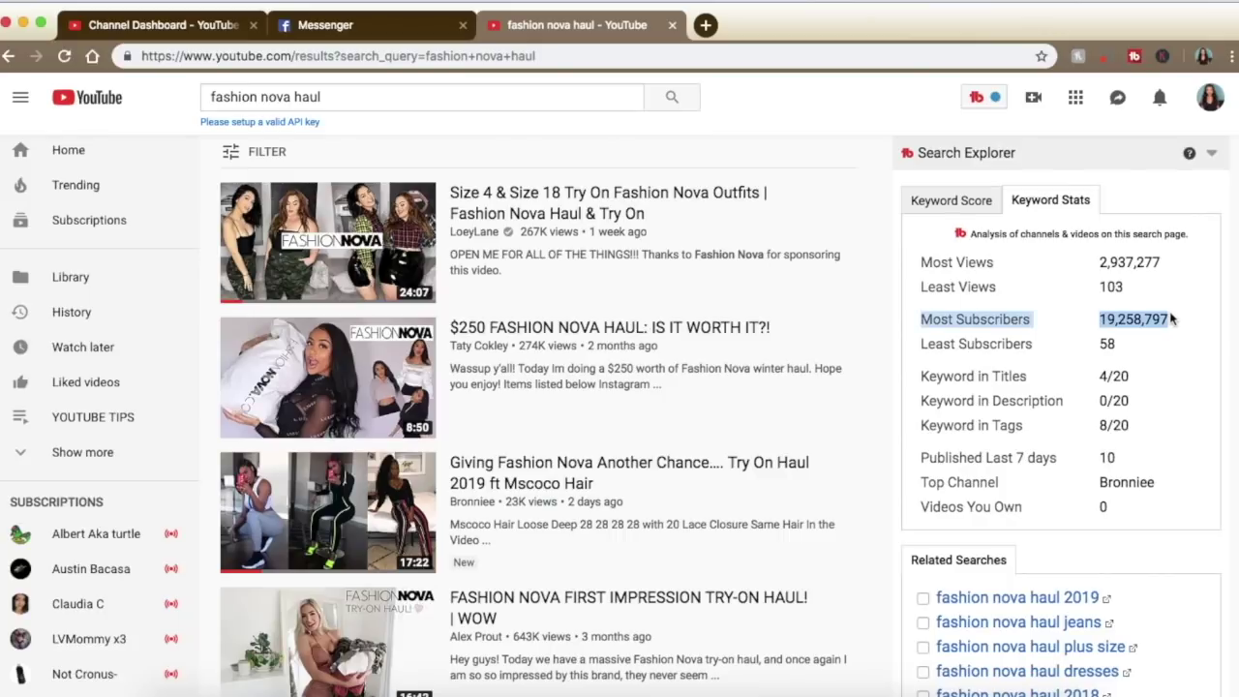
click(1121, 349)
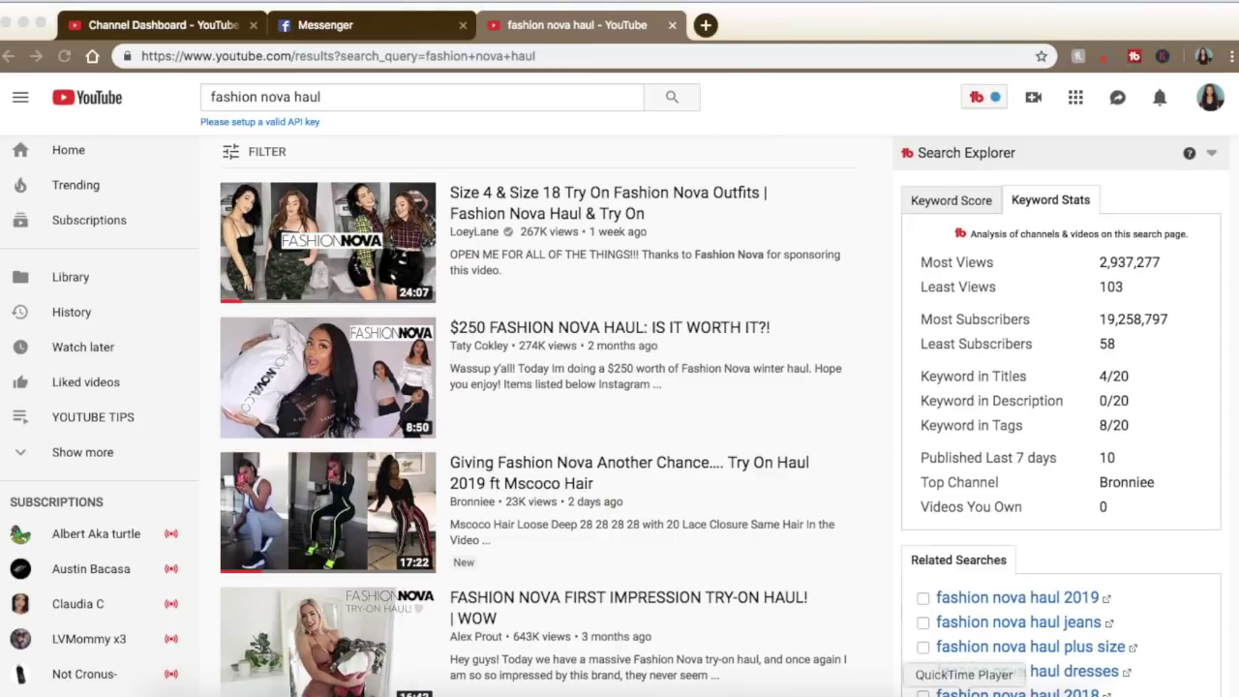
click(956, 203)
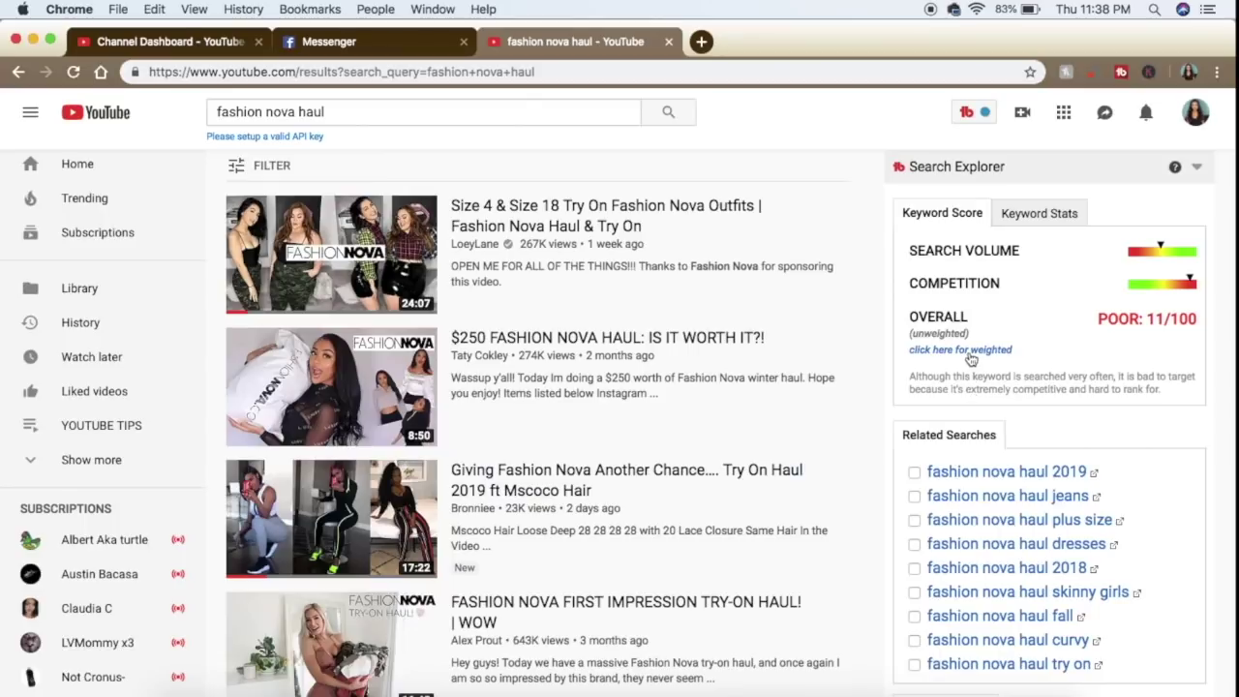
Open the weighted Keyword Explorer analysis for 'fashion nova haul', scoring Poor 5/100
click(969, 355)
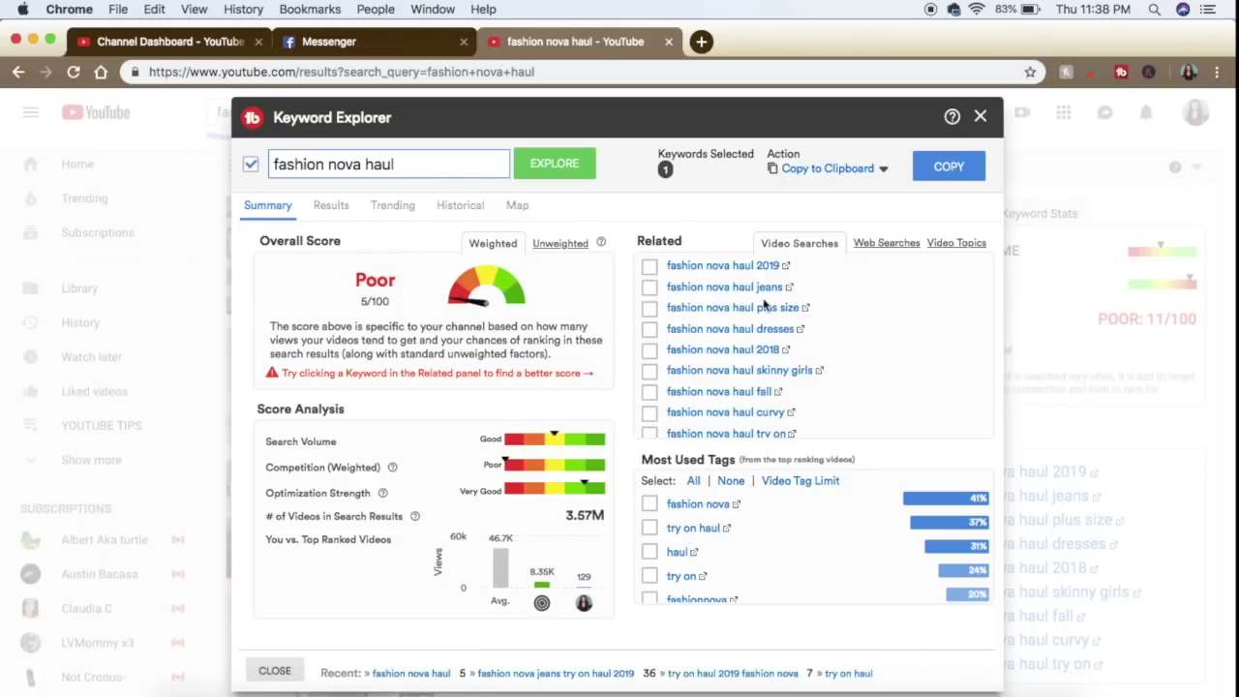
Compare the unweighted and weighted scores, then analyse related keyword 'fashion nova haul 2019'
click(557, 247)
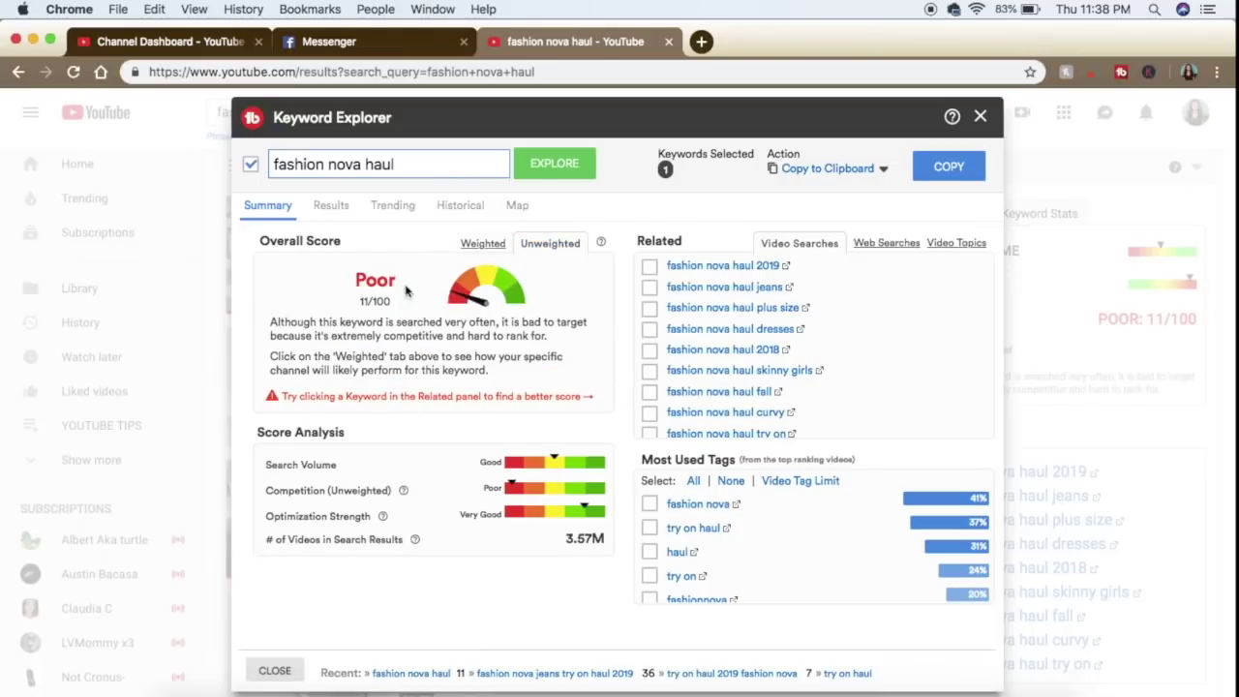
click(484, 244)
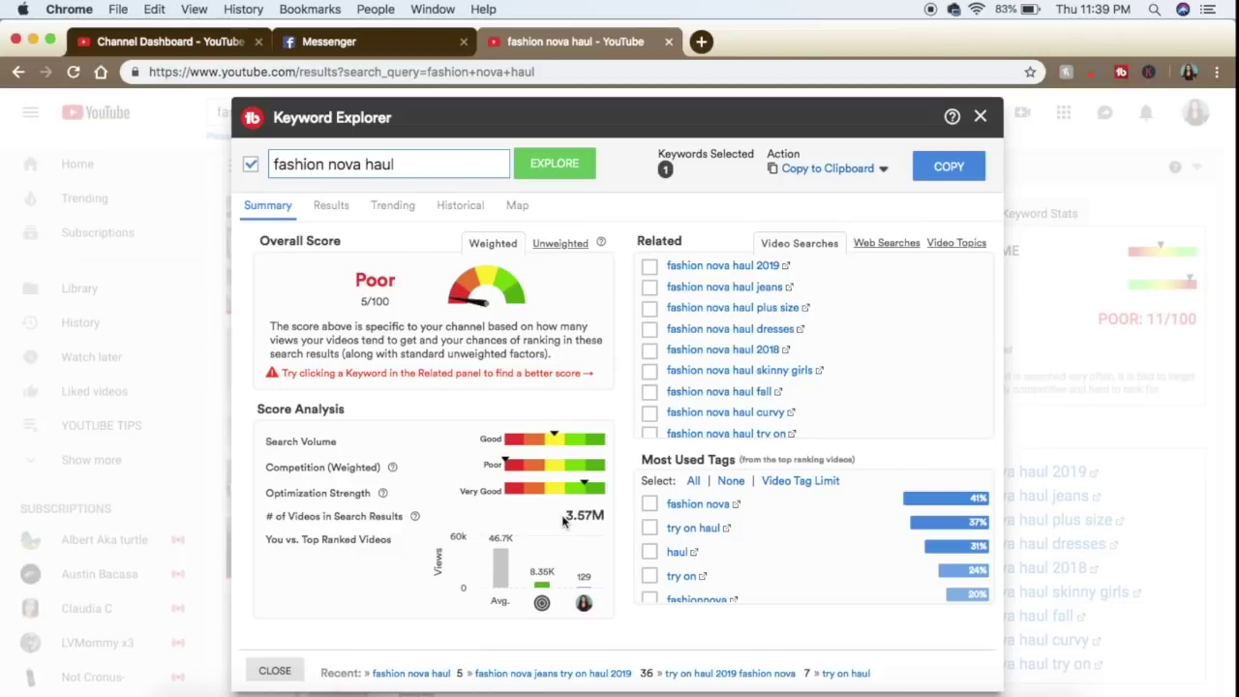
scroll(829, 375, down, 1)
scroll(786, 319, up, 1)
click(764, 268)
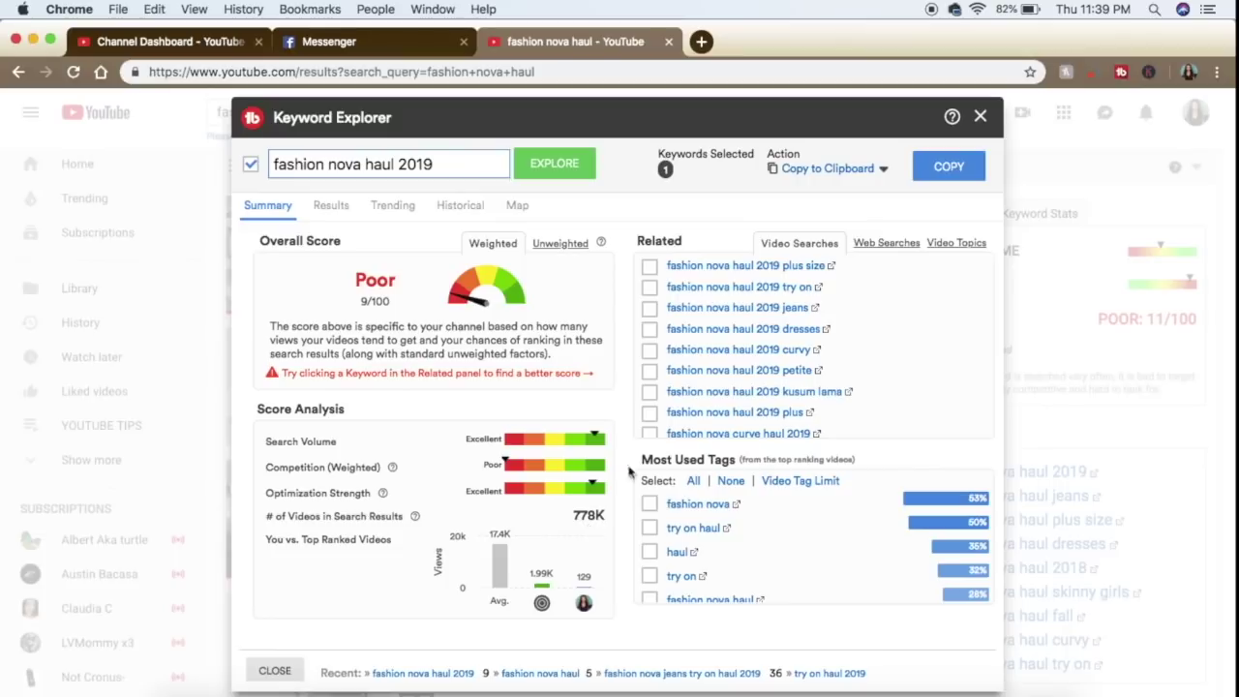
Analyse 'fashion nova haul 2019 dresses', then trim the keyword back to 'fashion nova haul 2019'
click(784, 330)
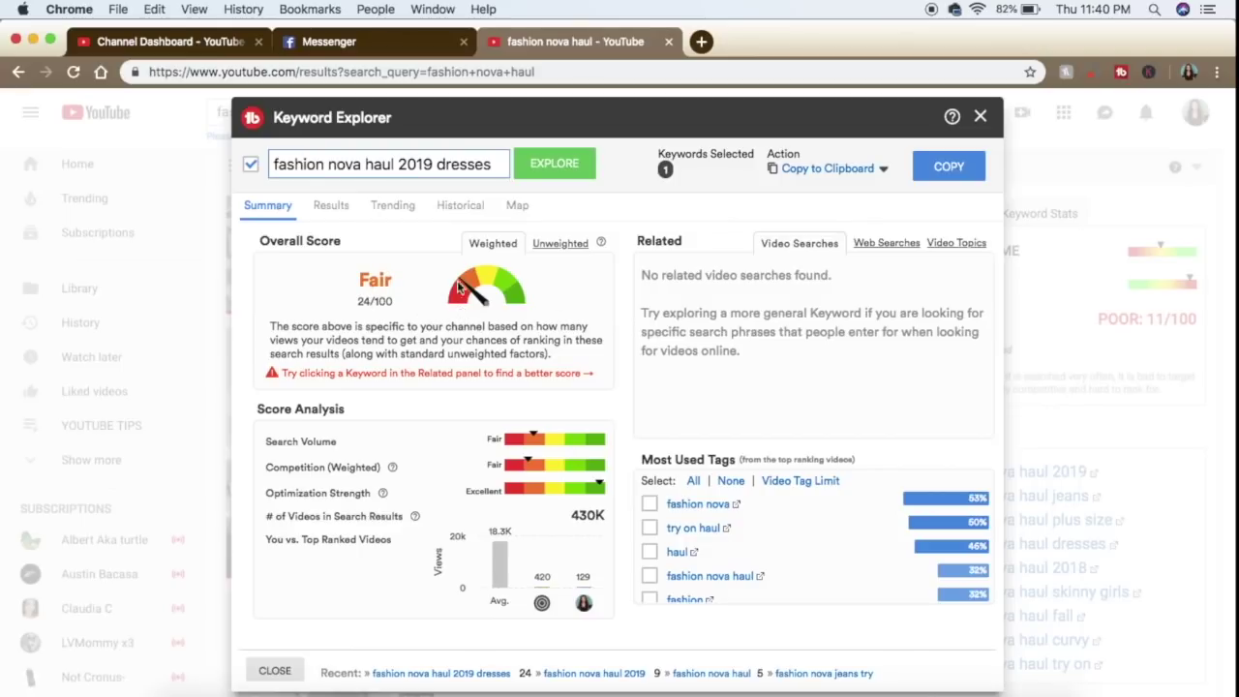
click(498, 173)
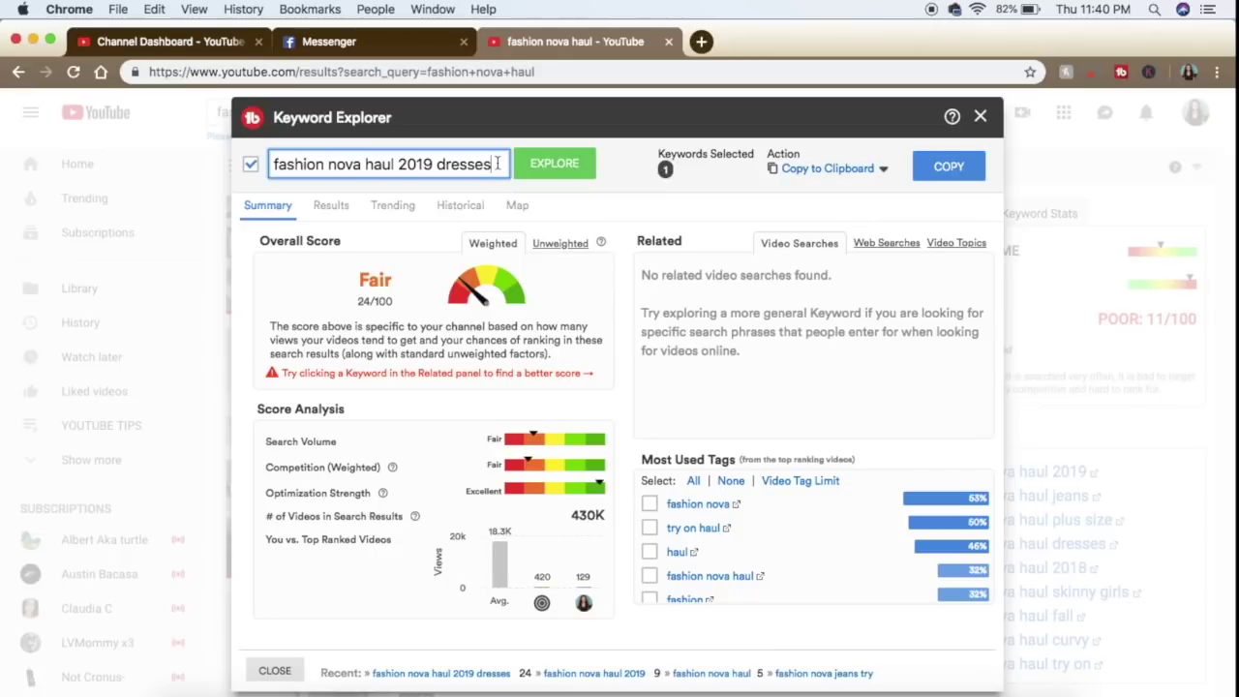
drag(492, 168, 436, 166)
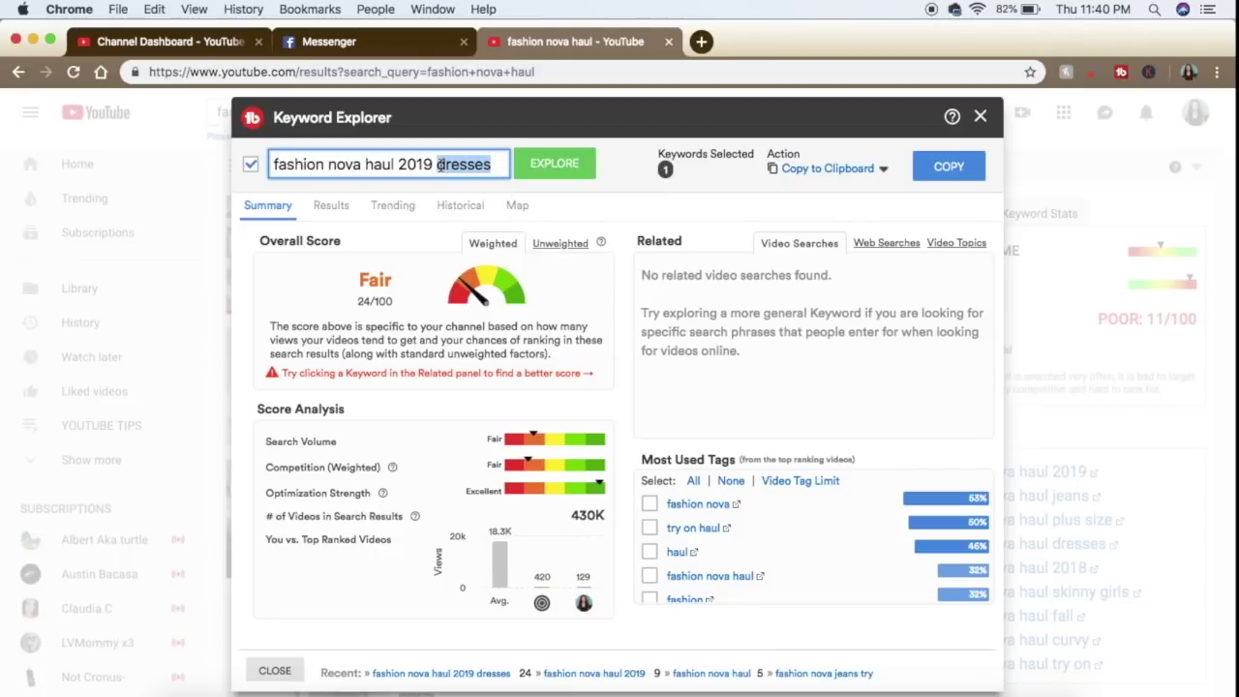
key(BackSpace)
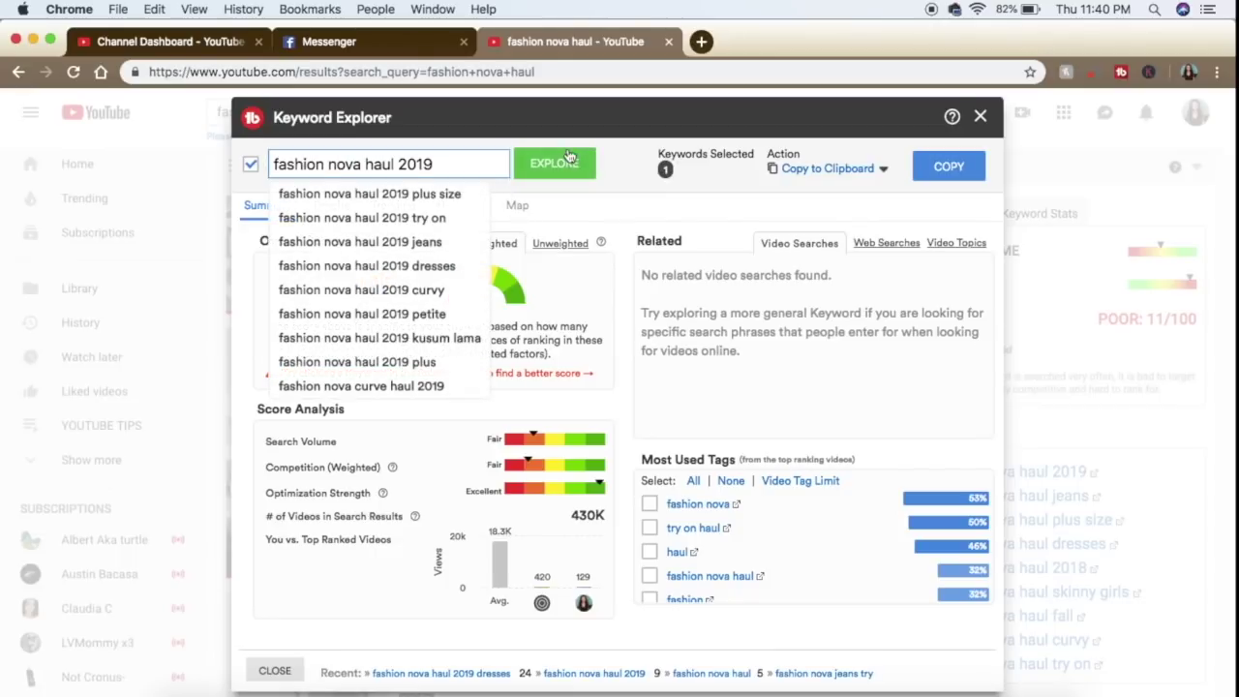
click(577, 163)
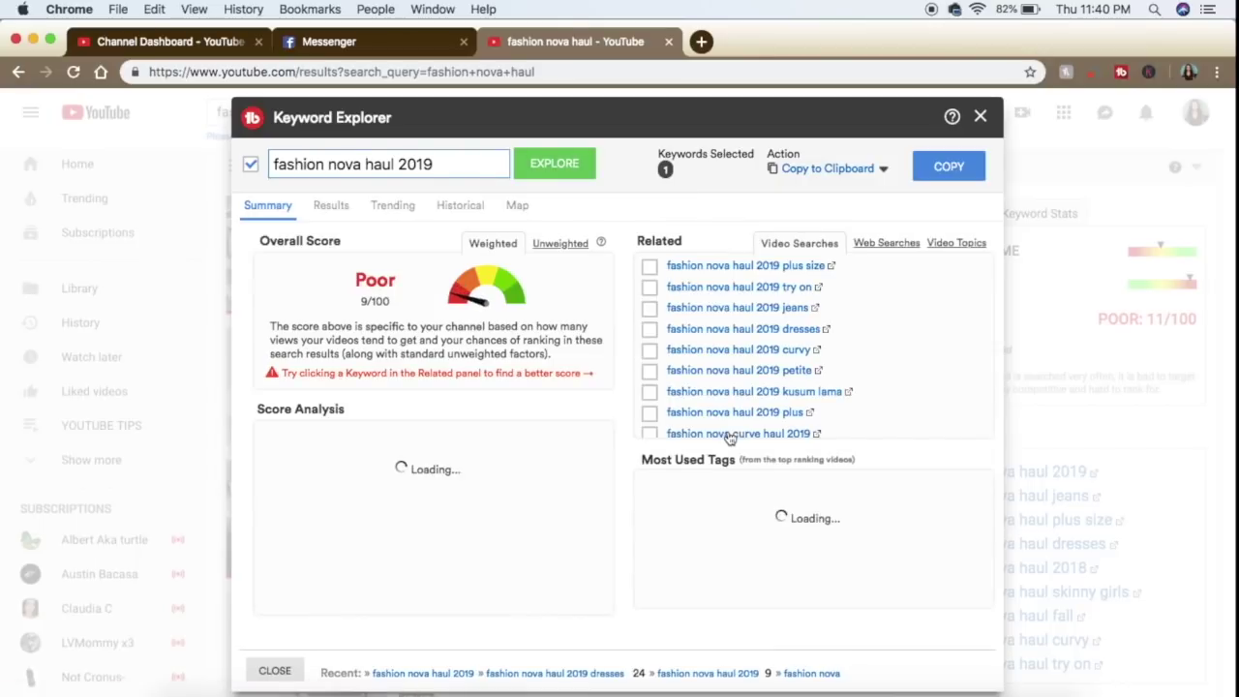
Analyse 'fashion nova haul 2019 petite', trim it back, and check related web and video searches
click(777, 374)
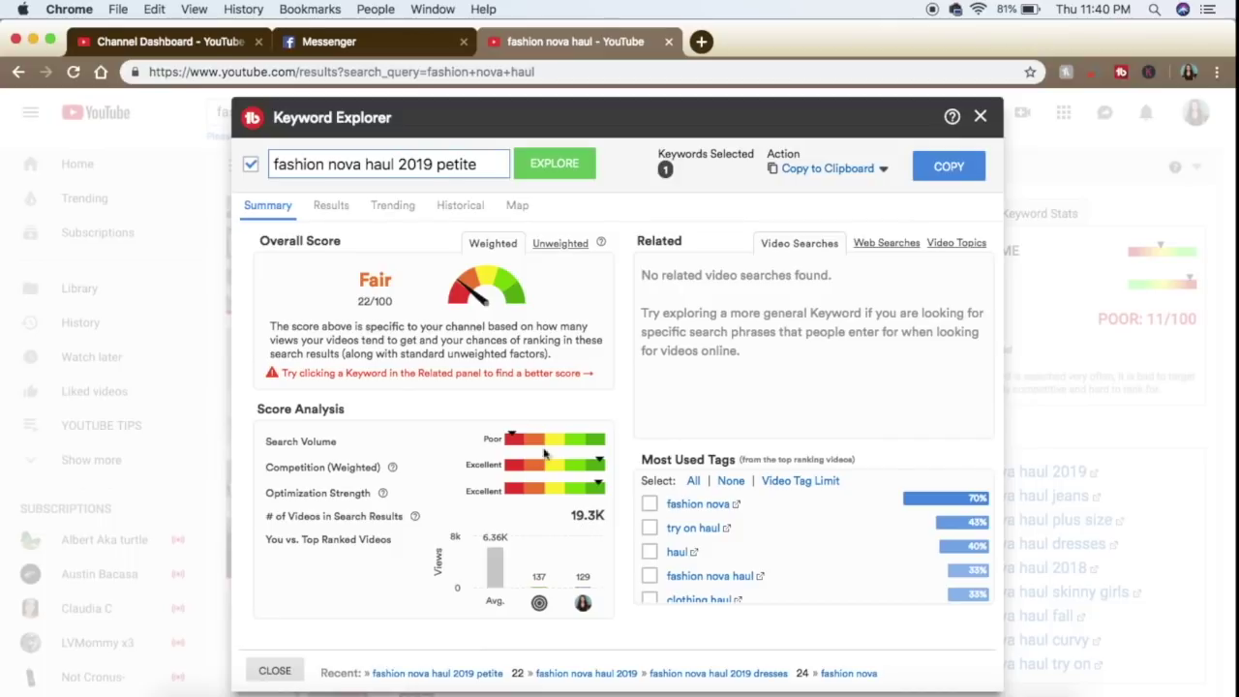
click(494, 170)
key(BackSpace)
key(BackSpace)
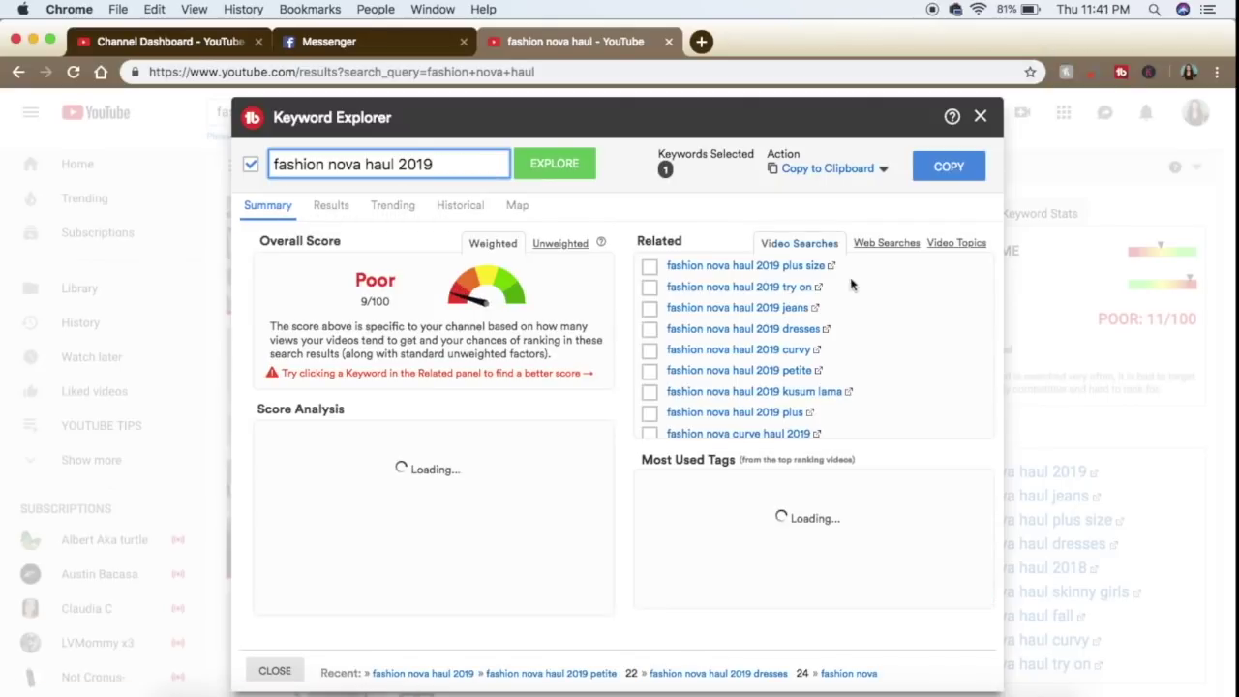
scroll(813, 356, down, 1)
scroll(789, 398, up, 1)
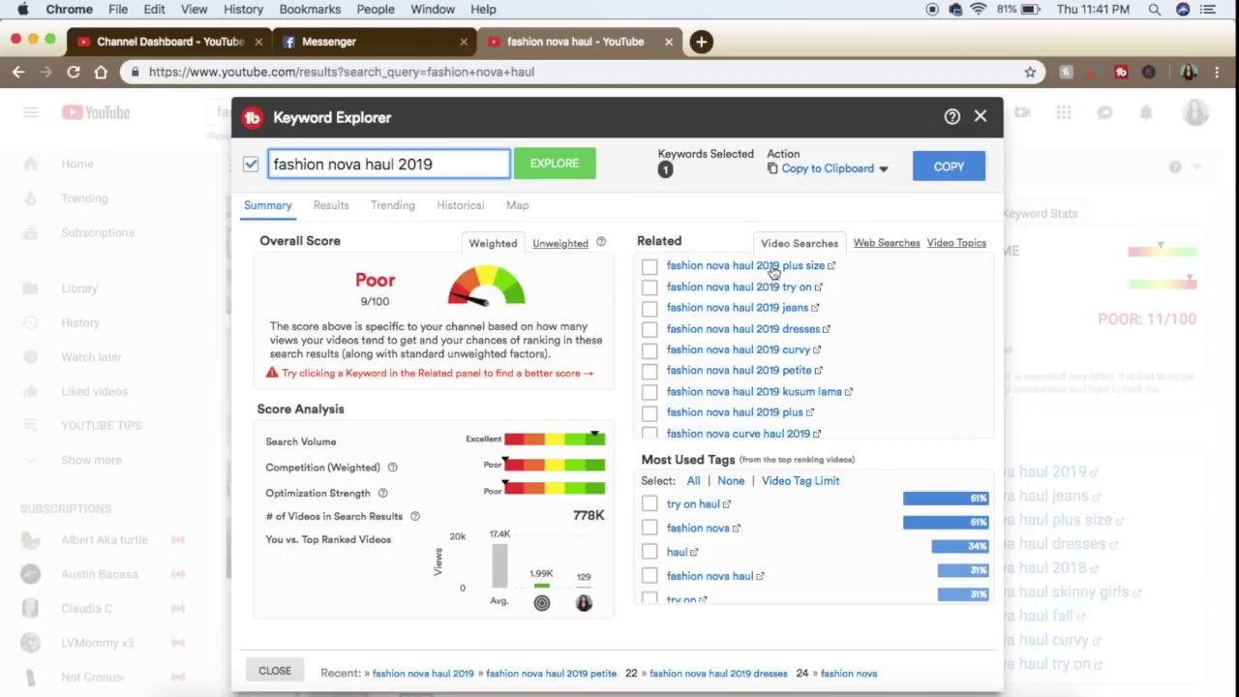
click(875, 243)
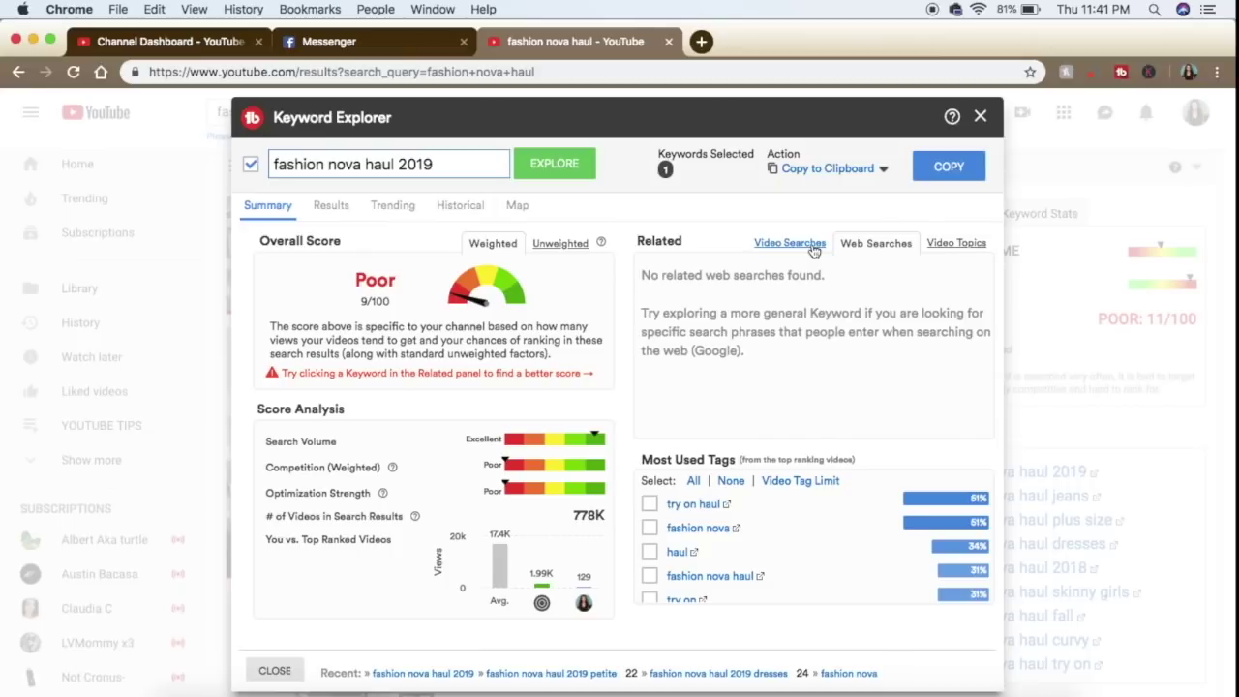
click(811, 246)
scroll(793, 334, down, 1)
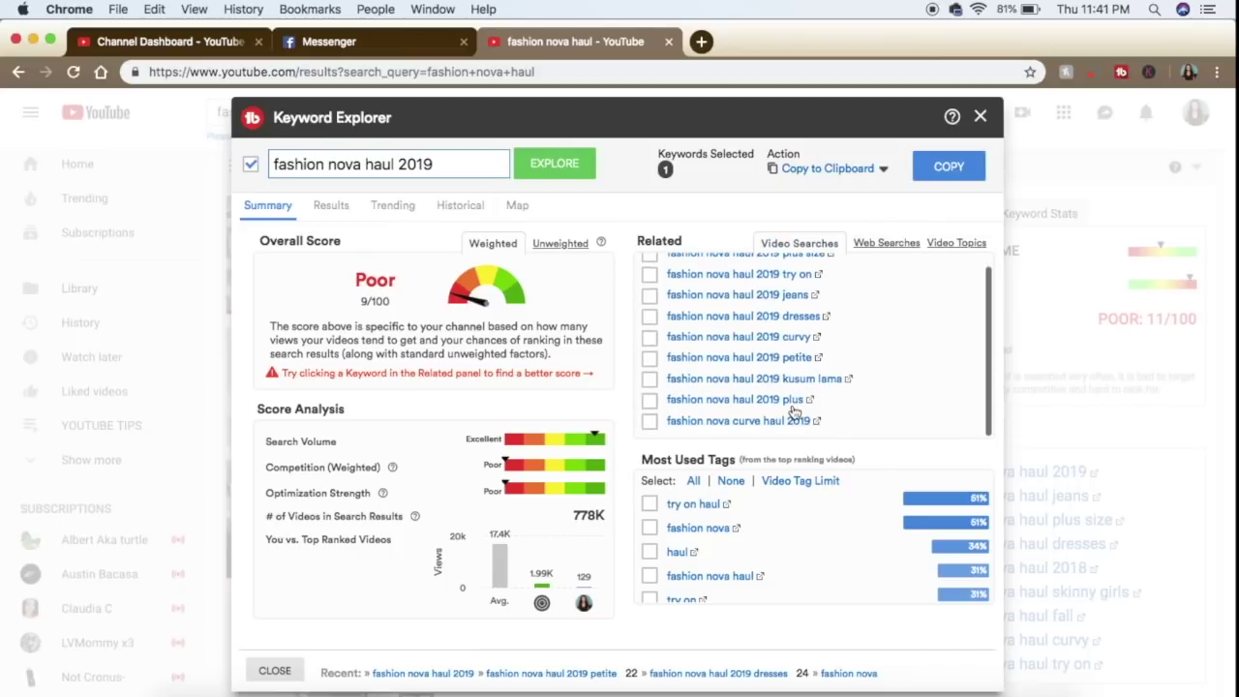
Reanalyse 'fashion nova haul 2019 dresses' and copy that keyword to the clipboard
click(794, 317)
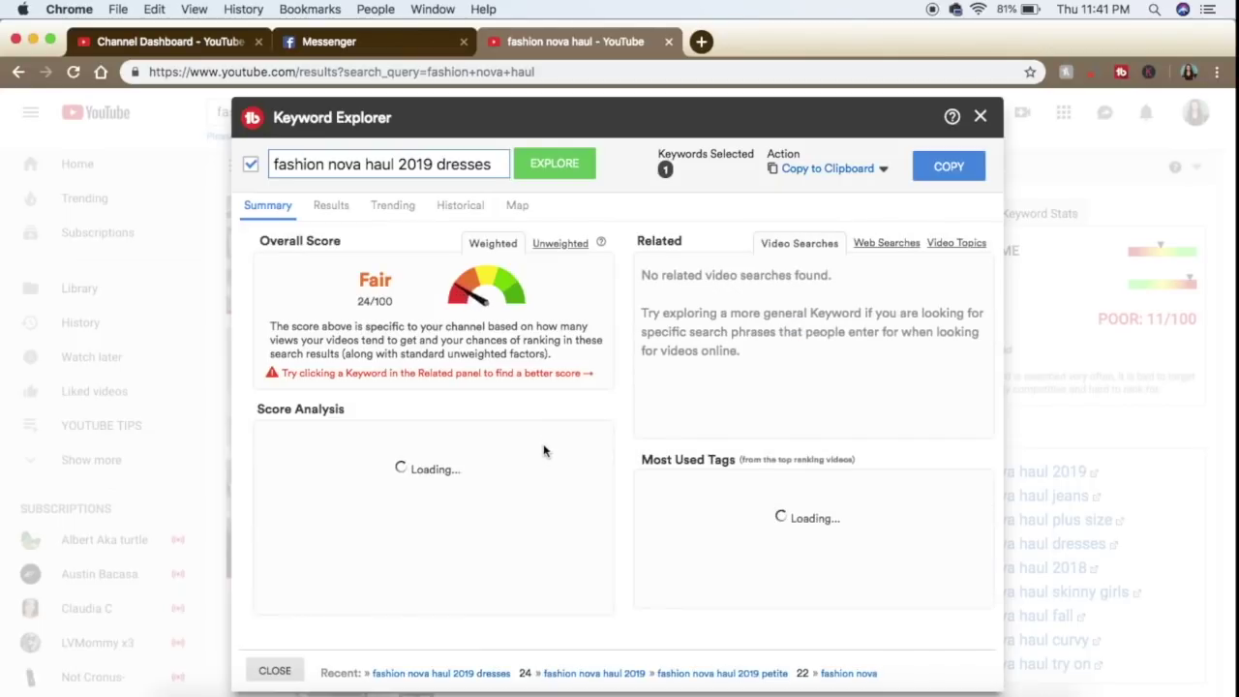
click(547, 167)
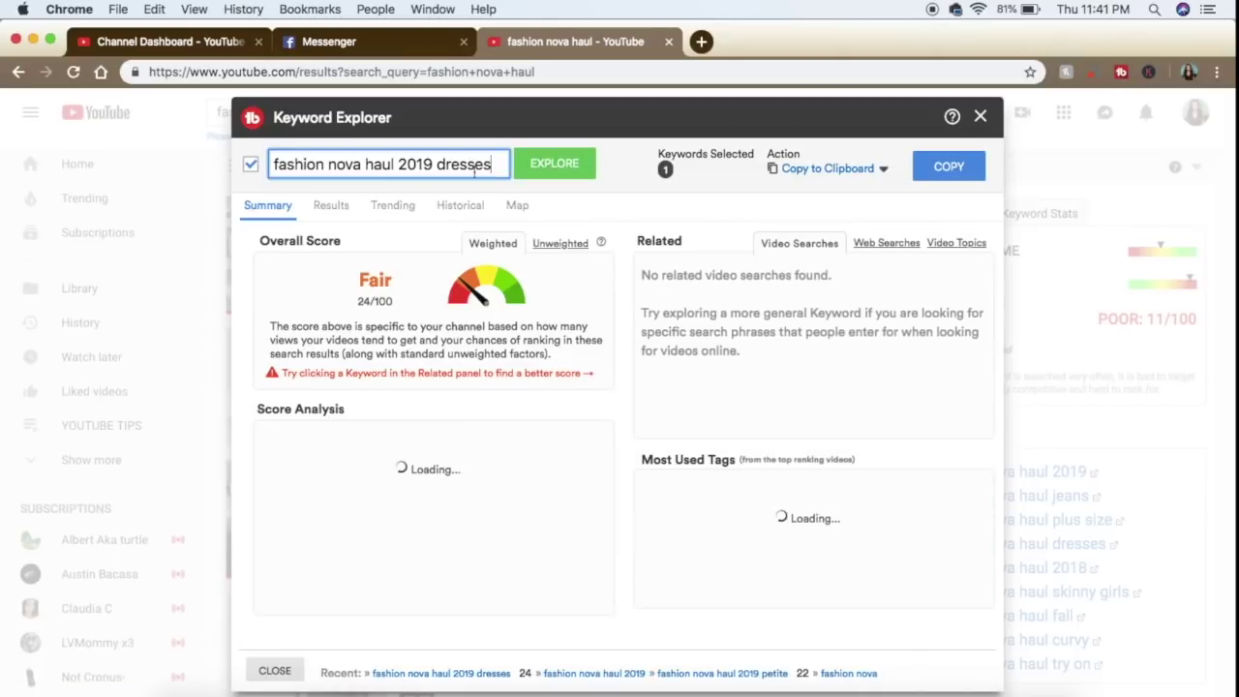
triple_click(474, 171)
click(949, 167)
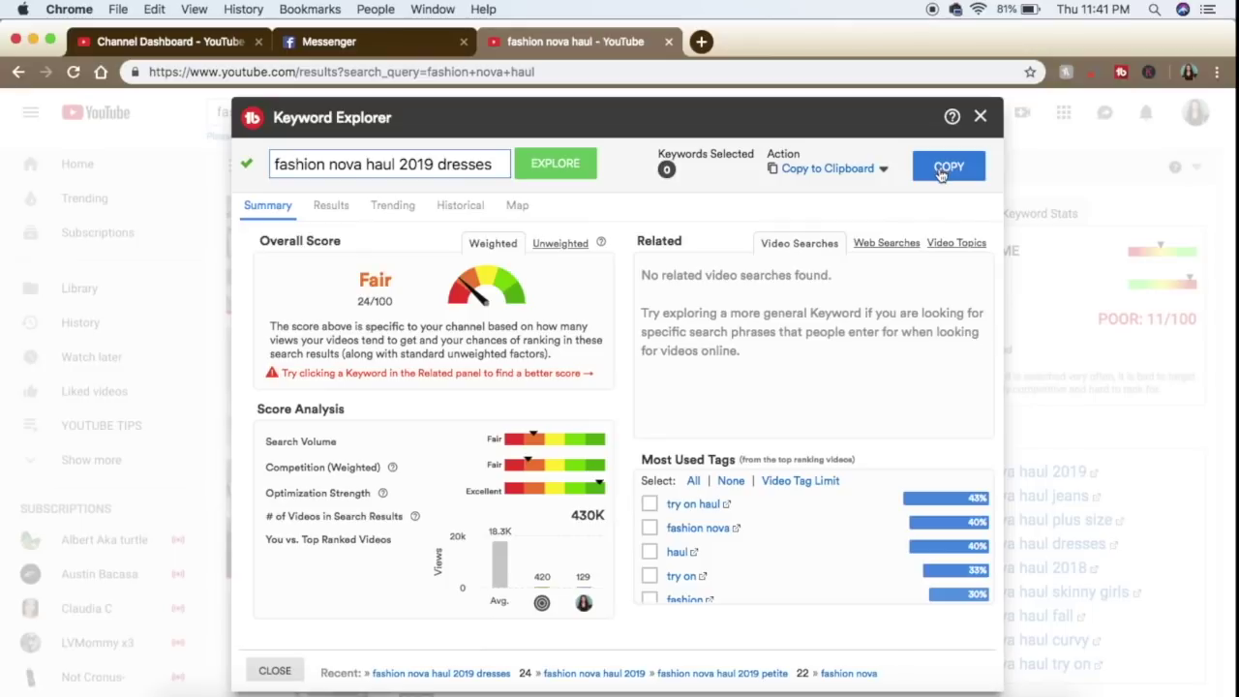
Close the Messenger tab and research 'fashion nova haul 2019 petite' through the 'pe' autocomplete
click(464, 41)
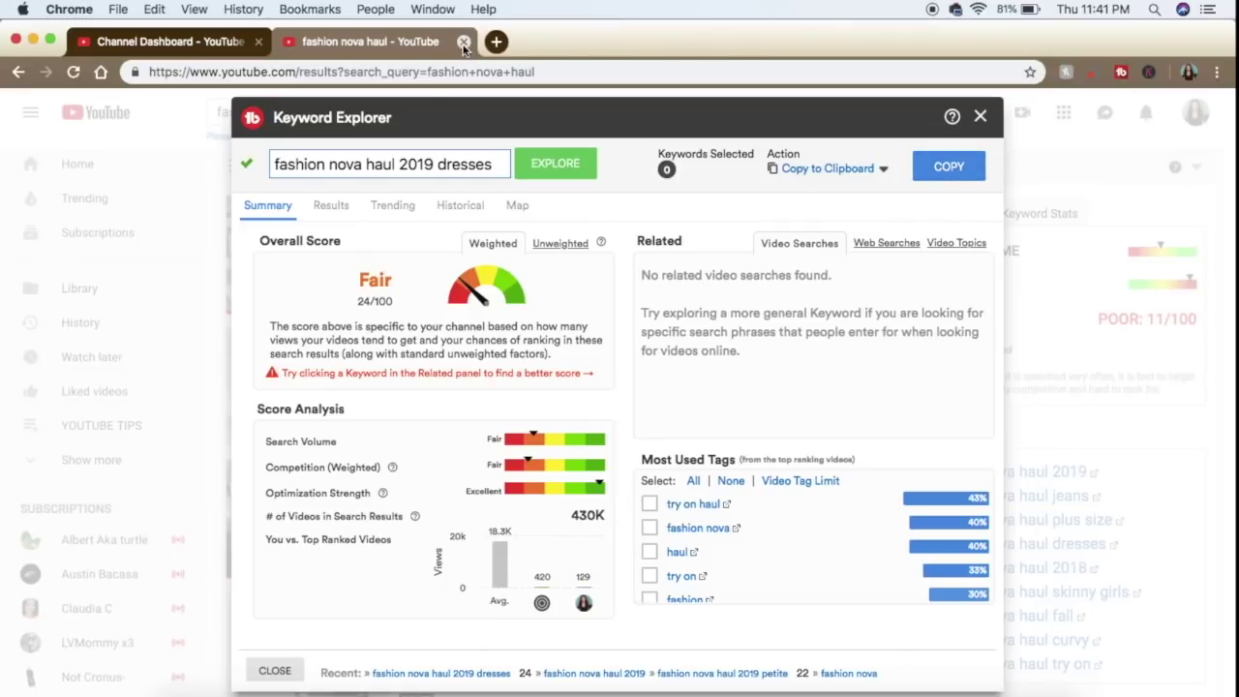
drag(438, 166, 500, 165)
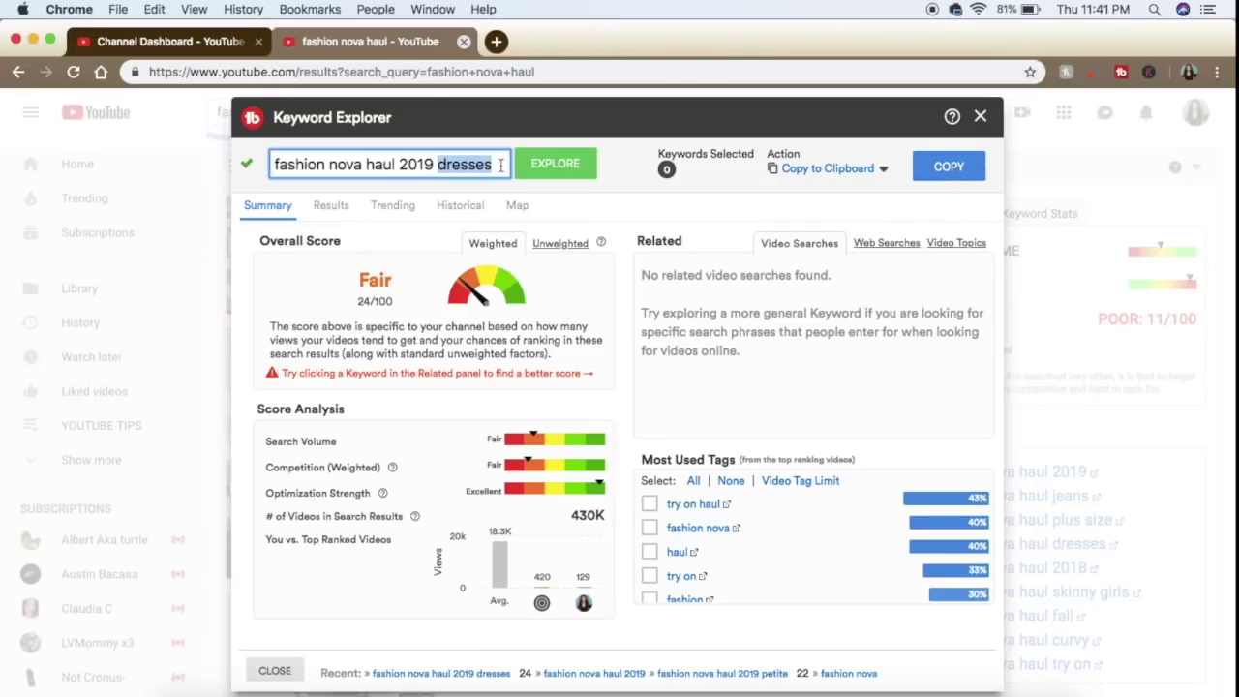
key(BackSpace)
text(pe)
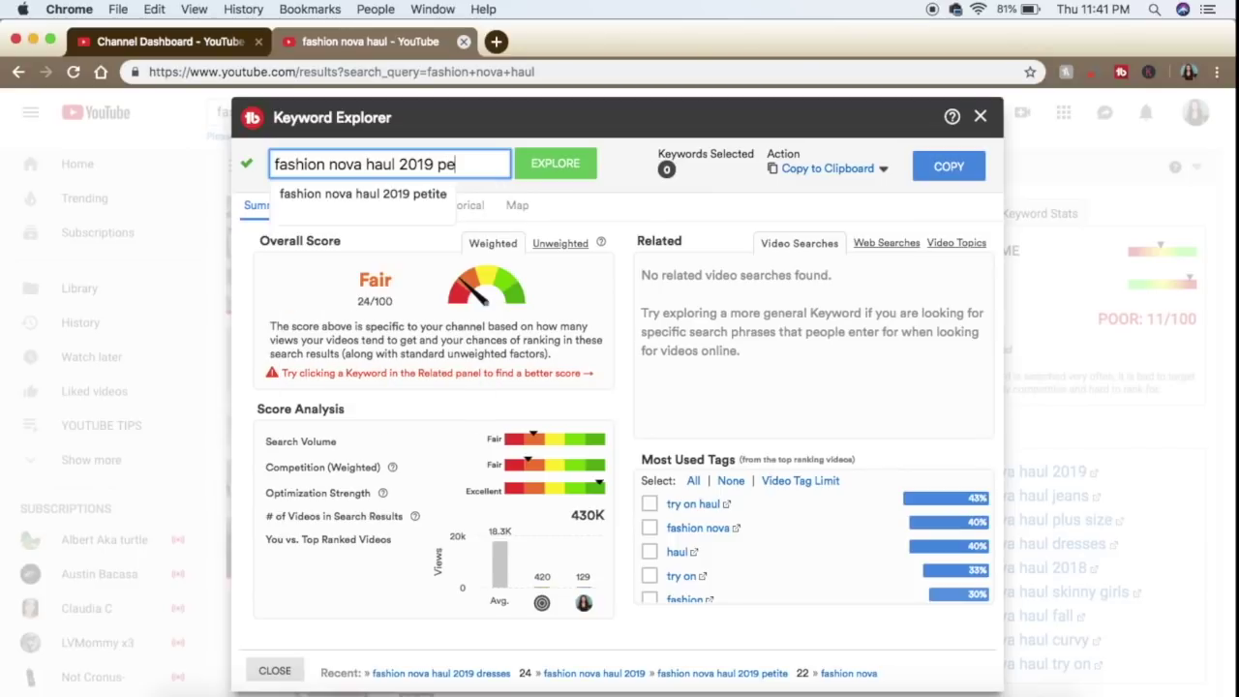
click(416, 198)
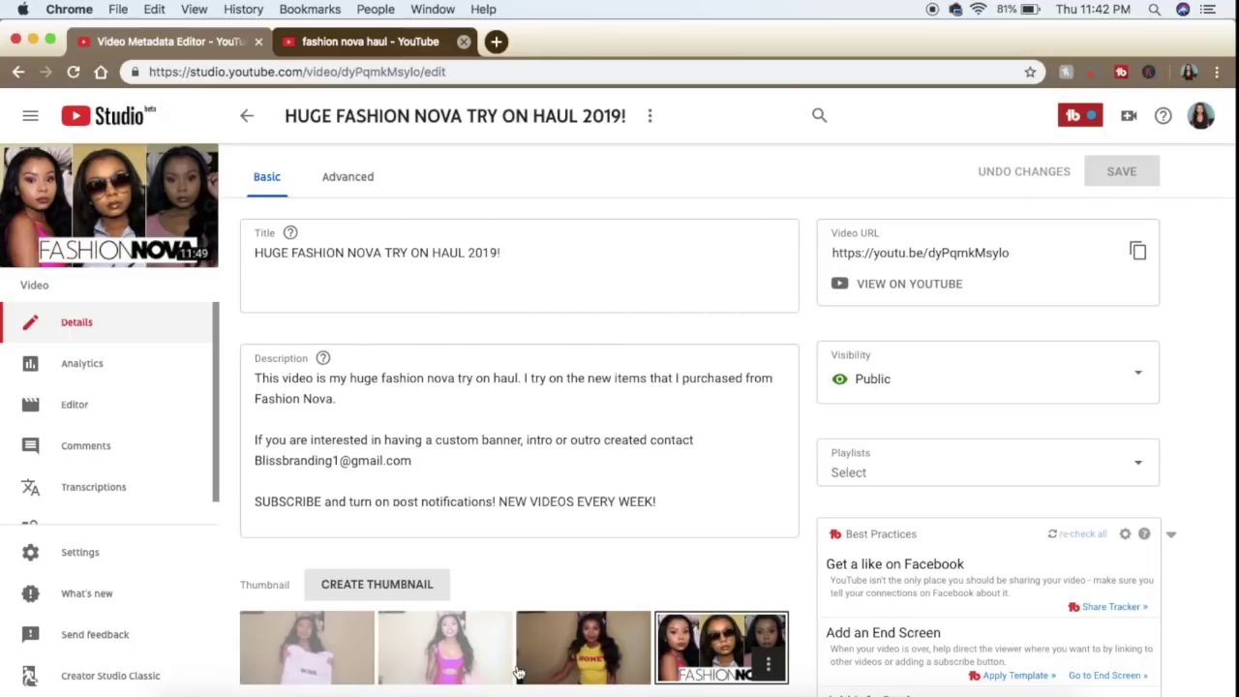
Scroll through the video details to review the existing tags, then select the whole title
scroll(501, 517, down, 5)
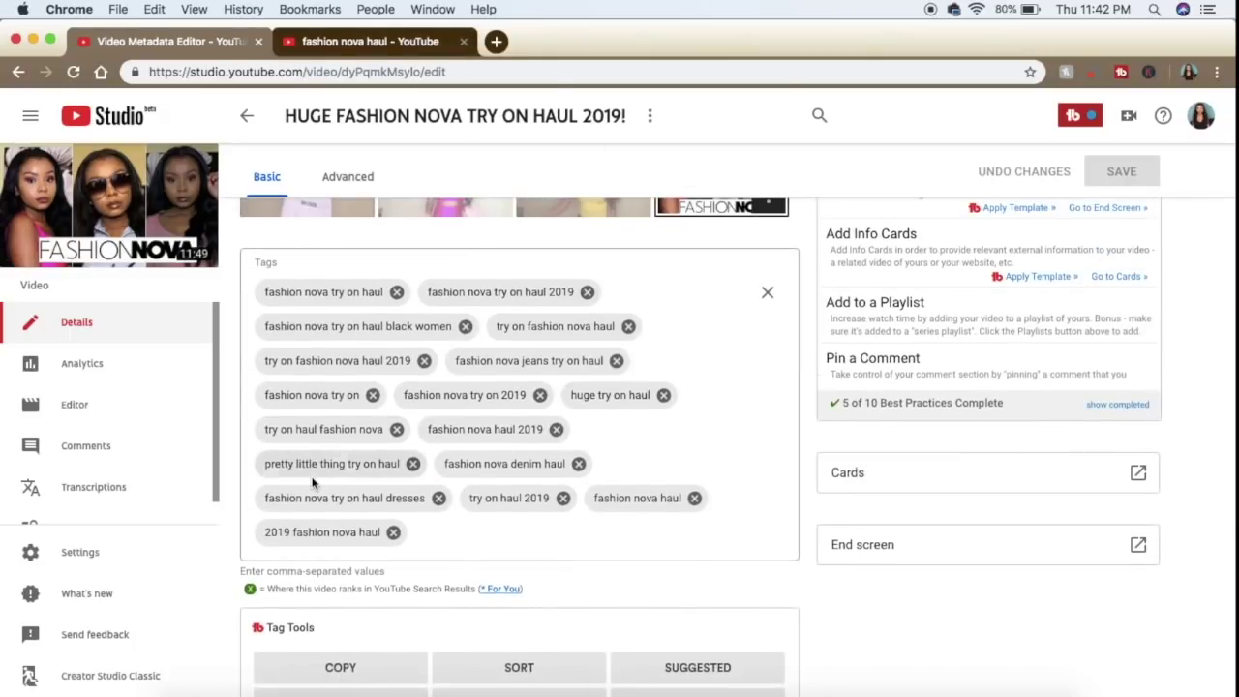
scroll(311, 480, down, 2)
scroll(312, 482, down, 1)
scroll(312, 484, up, 3)
scroll(312, 484, down, 2)
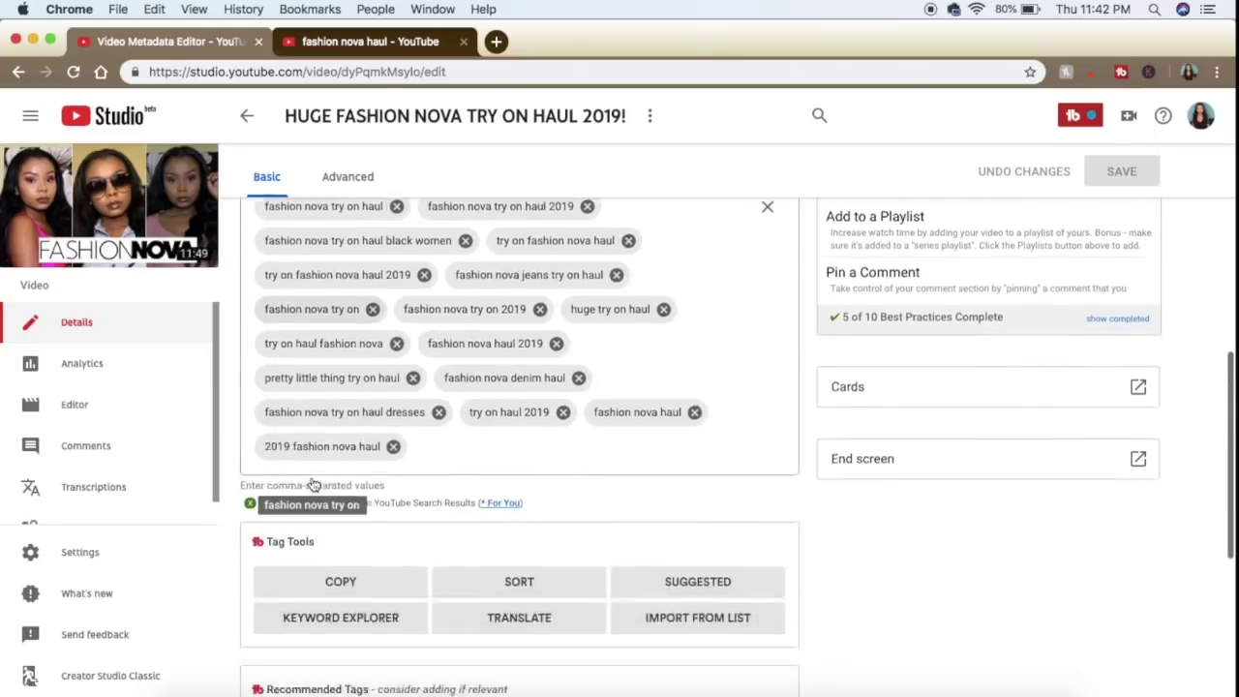
scroll(312, 486, up, 2)
scroll(312, 487, up, 4)
drag(528, 291, 395, 137)
Paste 'fashion nova haul 2019 petite' as the title and begin retyping it in capitals
key(super+v)
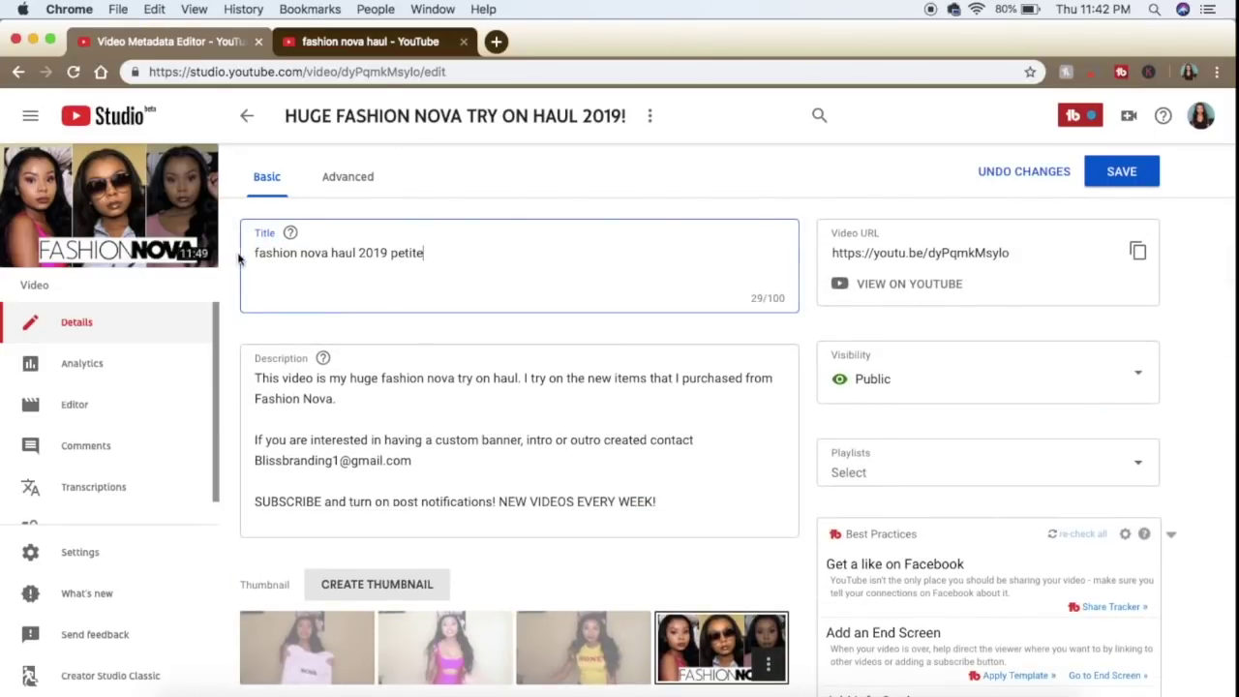
key(BackSpace)
text(F)
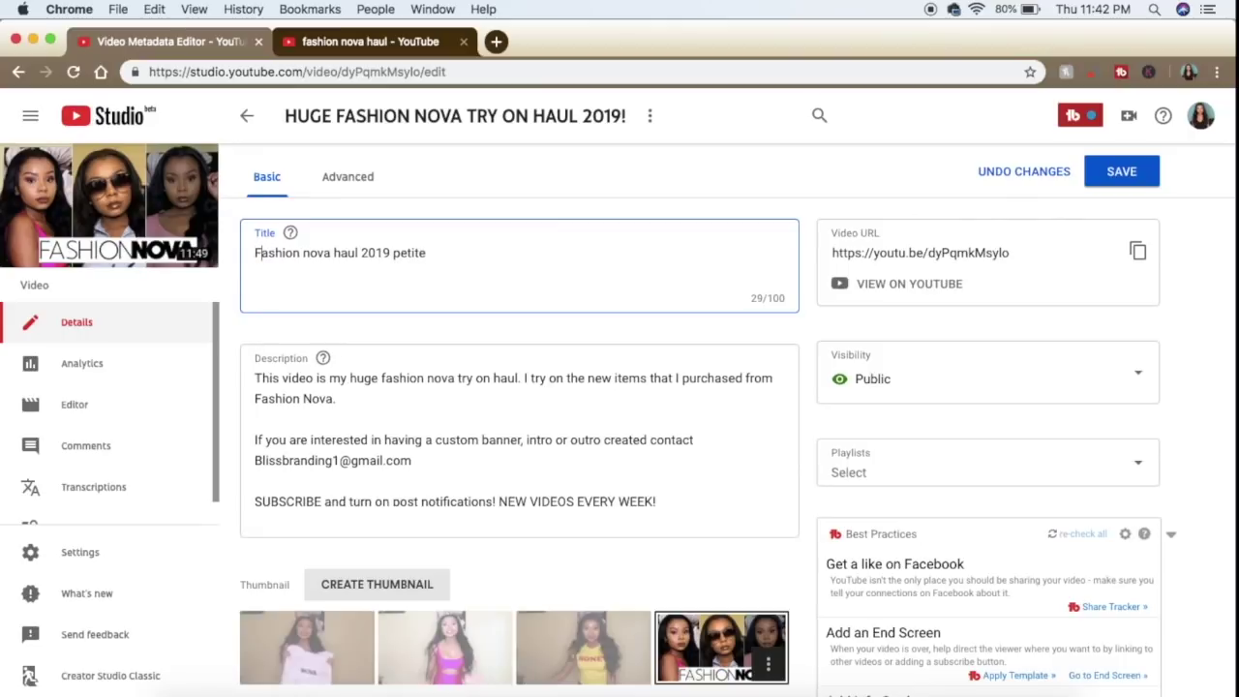
drag(301, 255, 259, 251)
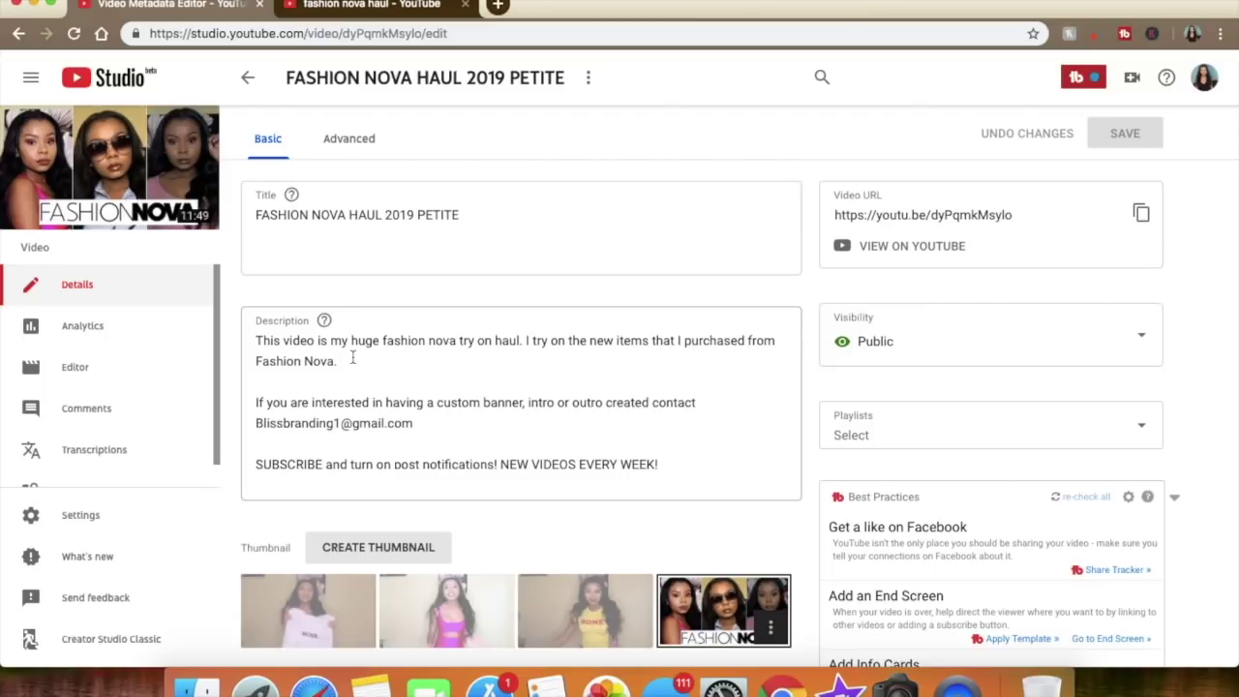
Add the sentence 'In this video I do a fashion nova haul 2019 petite.' to the description
click(472, 355)
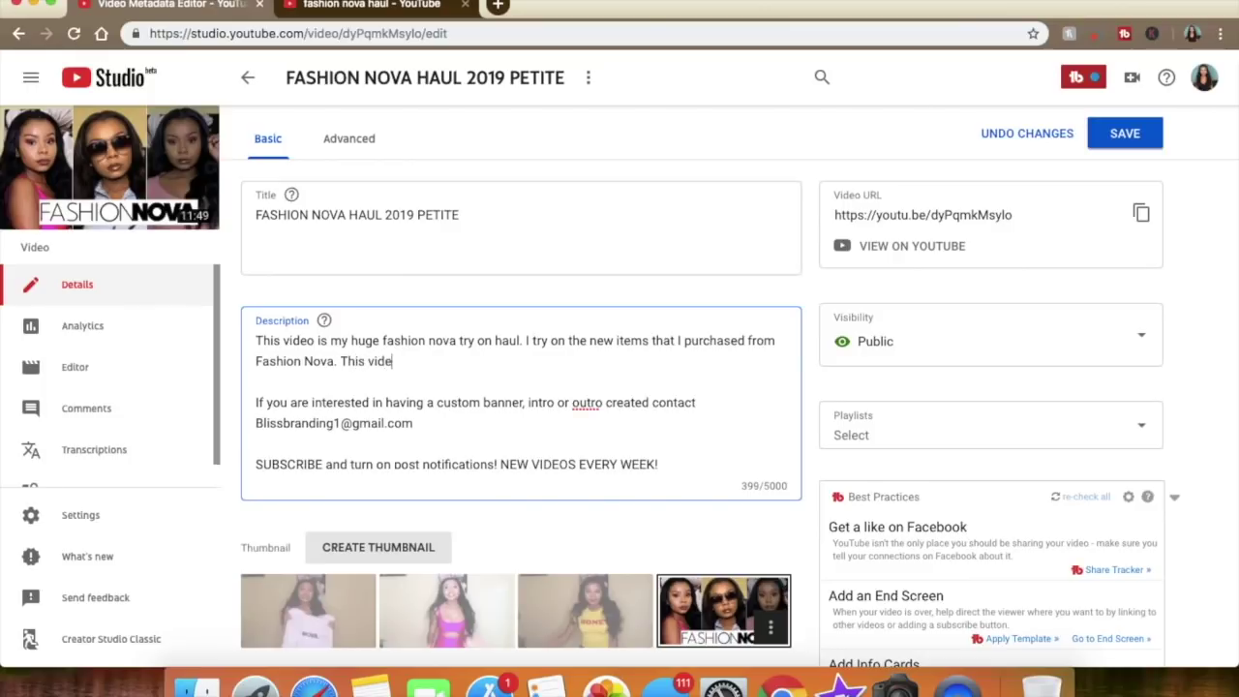
key(BackSpace)
key(BackSpace)
key(BackSpace)
key(BackSpace)
key(BackSpace)
key(BackSpace)
key(BackSpace)
key(BackSpace)
key(BackSpace)
text(In this video I do a fash)
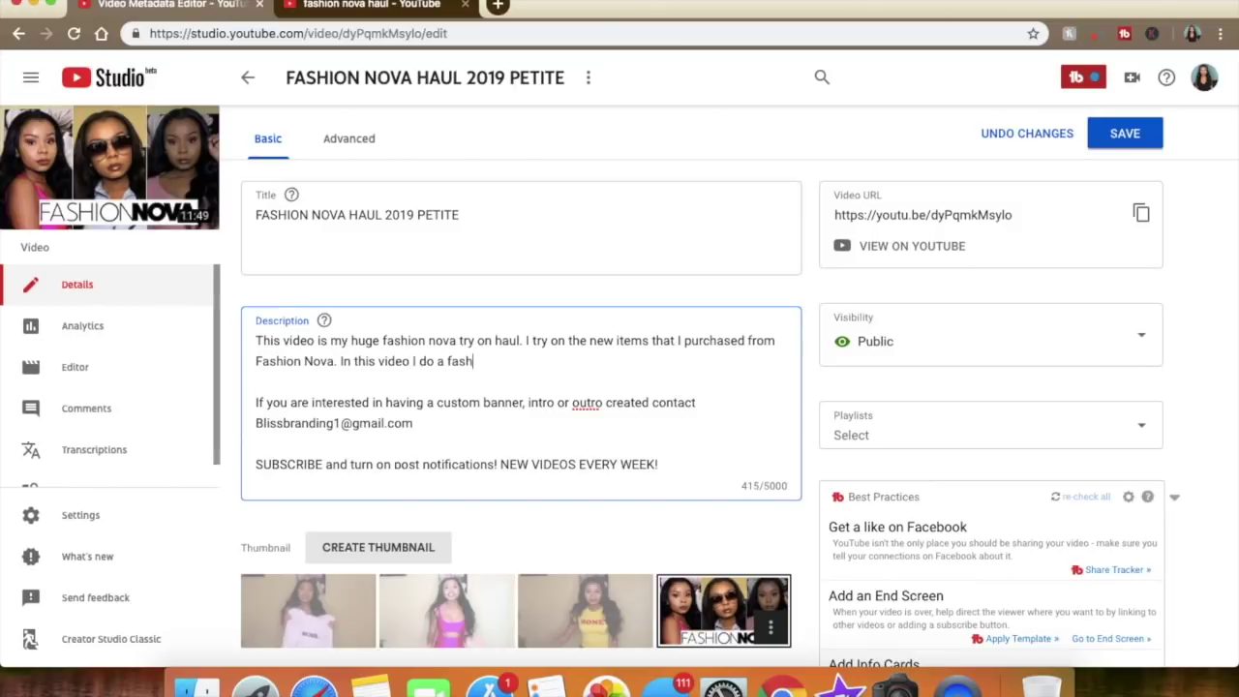
text(ion nova haul 2019 petite)
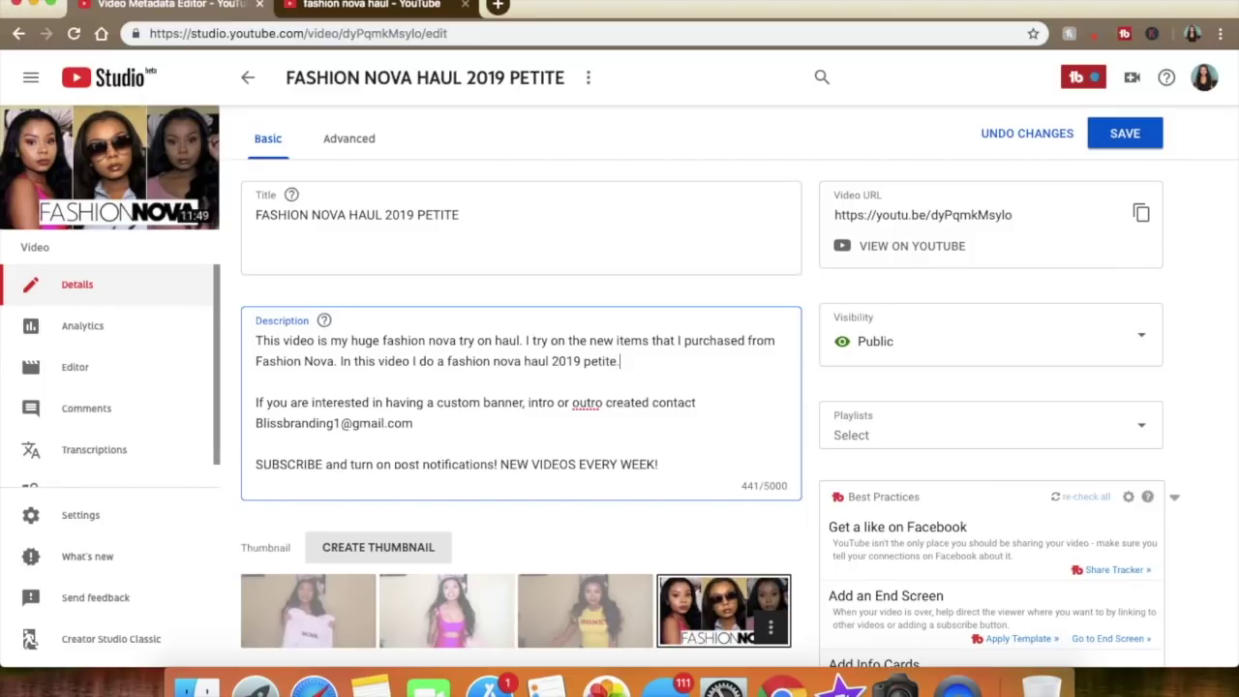
text(.)
Save the updated title and description and return to the channel's videos list
scroll(465, 445, down, 8)
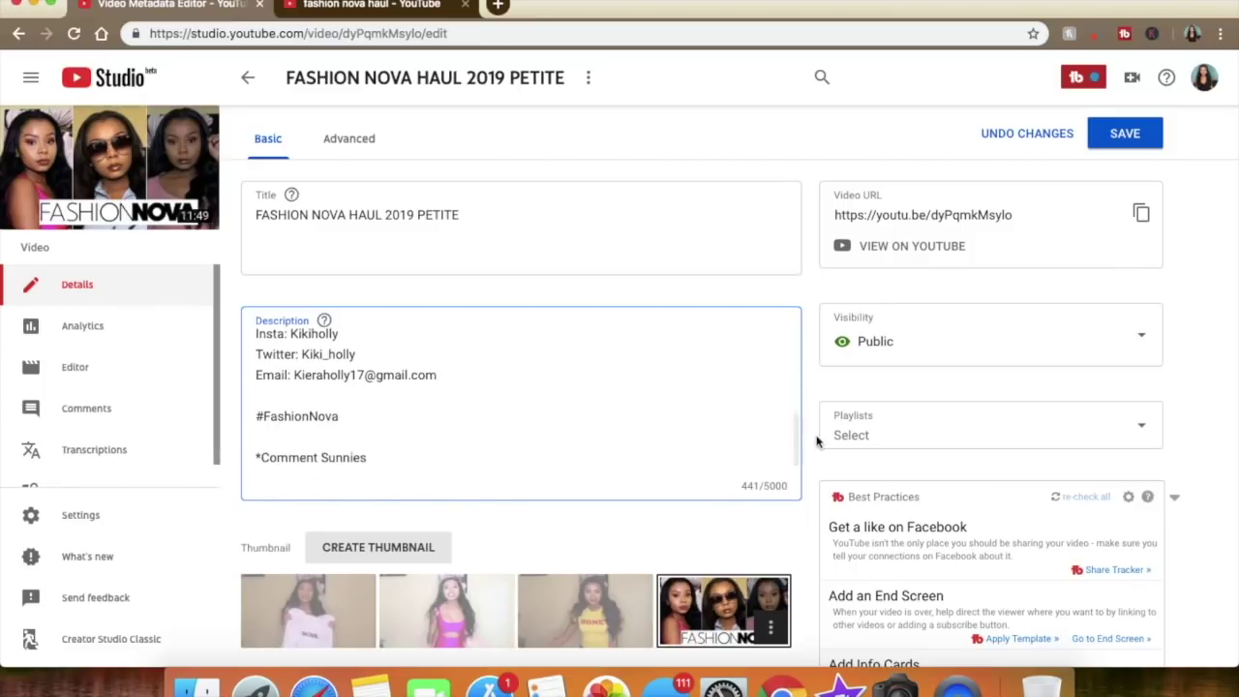
scroll(823, 406, down, 10)
scroll(731, 426, up, 3)
click(1124, 133)
scroll(511, 367, down, 2)
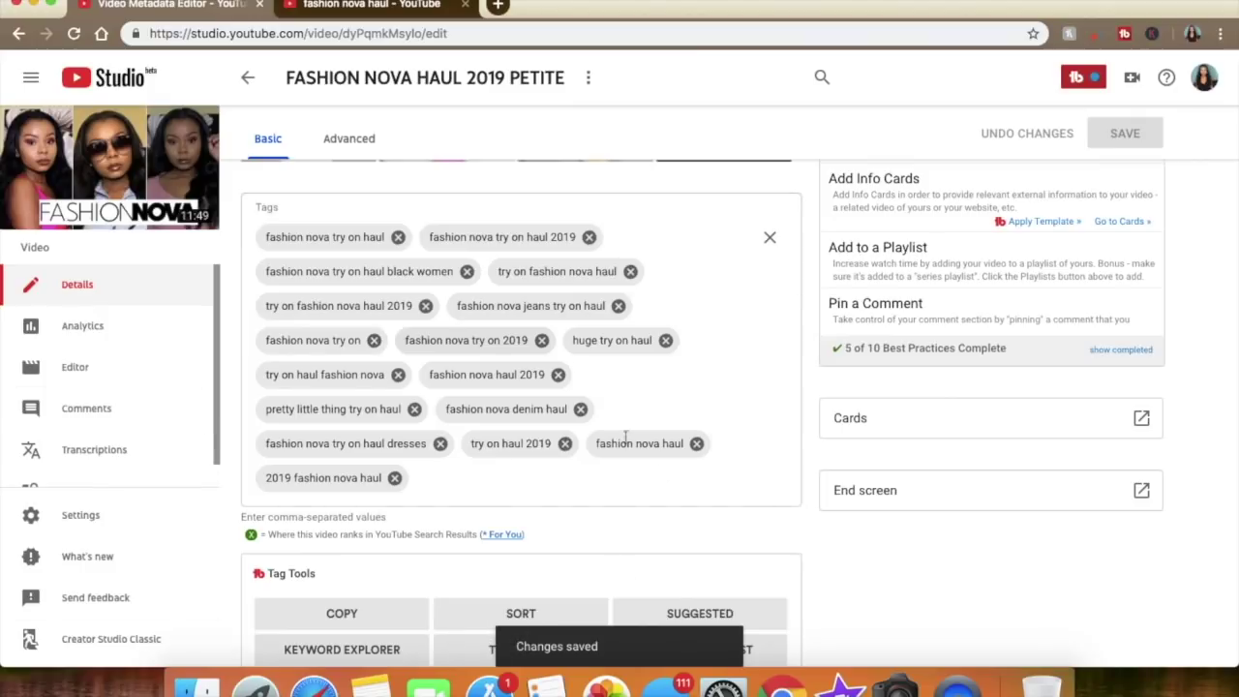
click(247, 77)
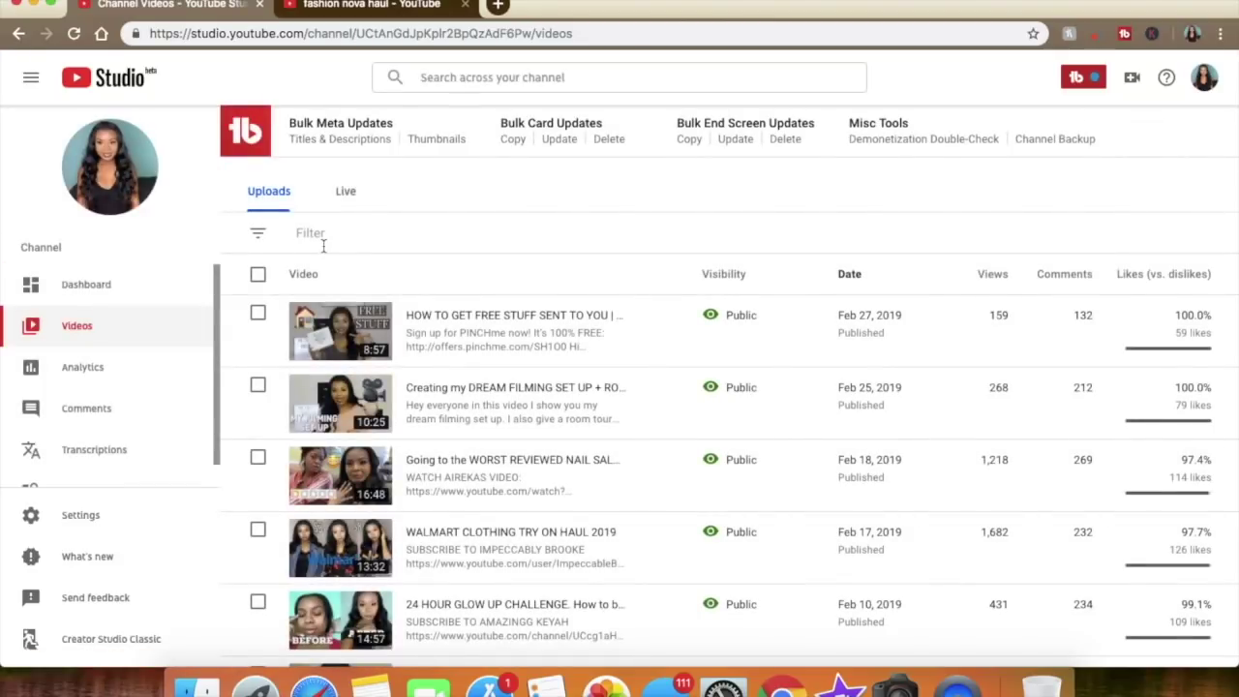
Review the WALMART CLOTHING TRY ON HAUL 2019 video's tags, such as 'walmart lookbook 2019'
scroll(443, 315, down, 2)
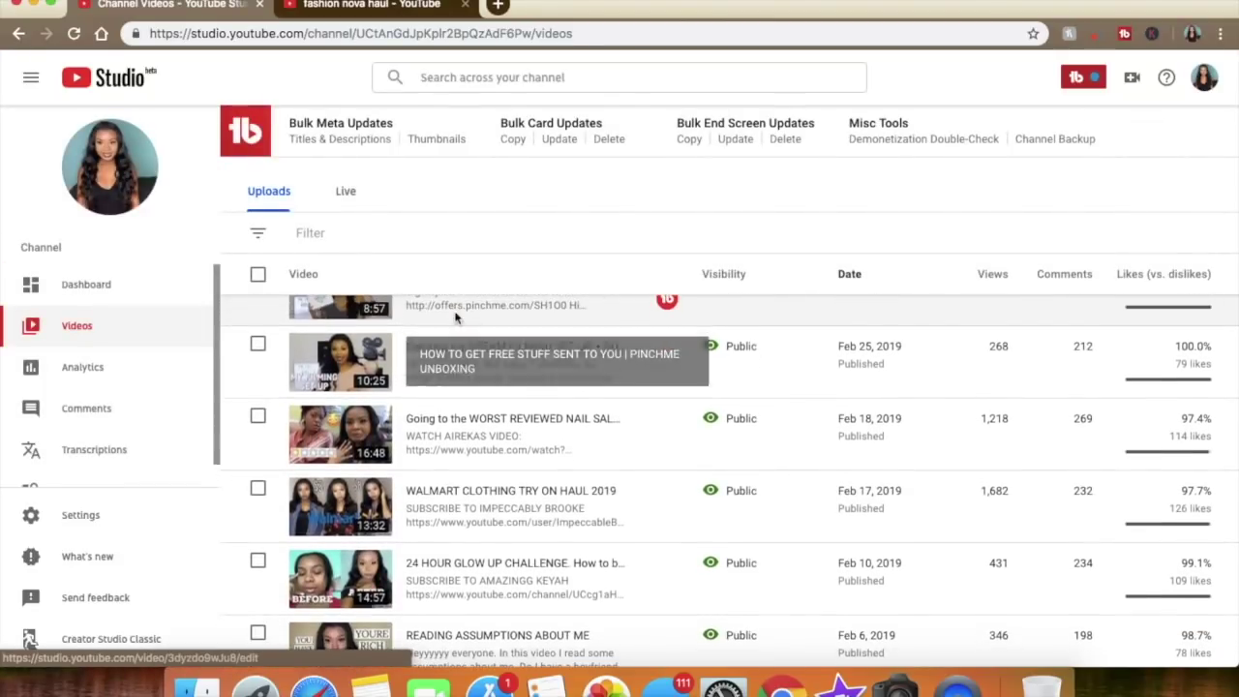
scroll(424, 435, down, 1)
scroll(443, 511, down, 2)
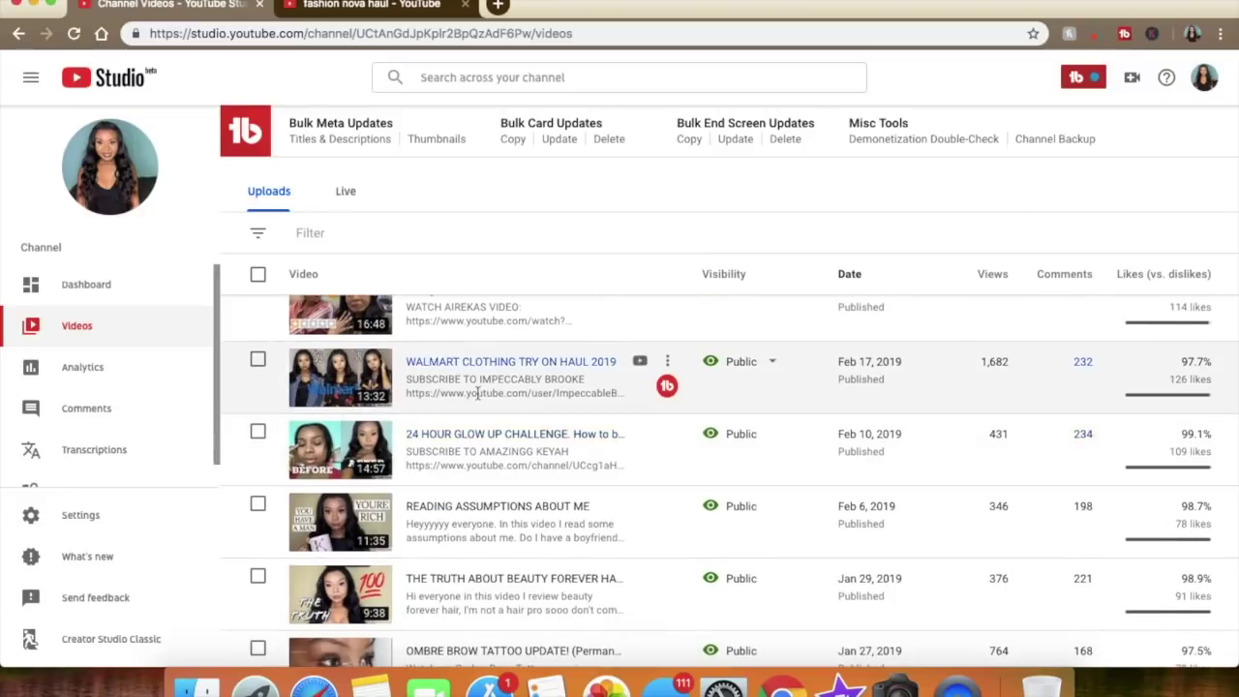
click(489, 363)
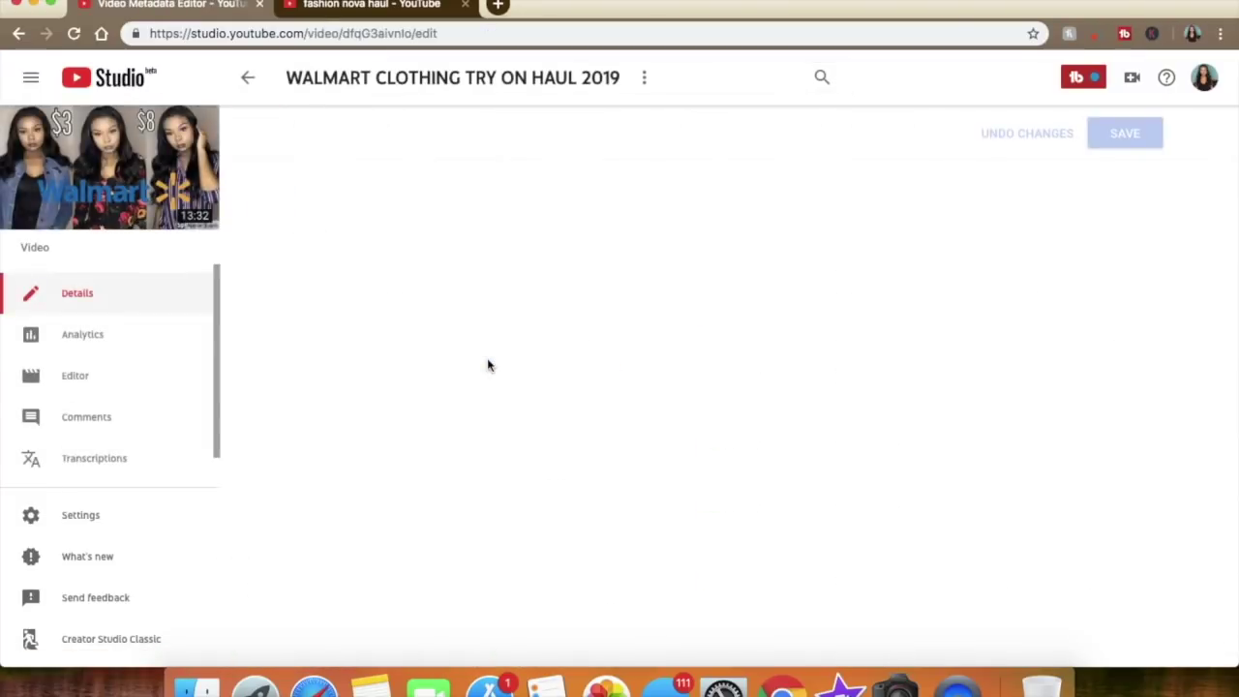
scroll(488, 360, down, 10)
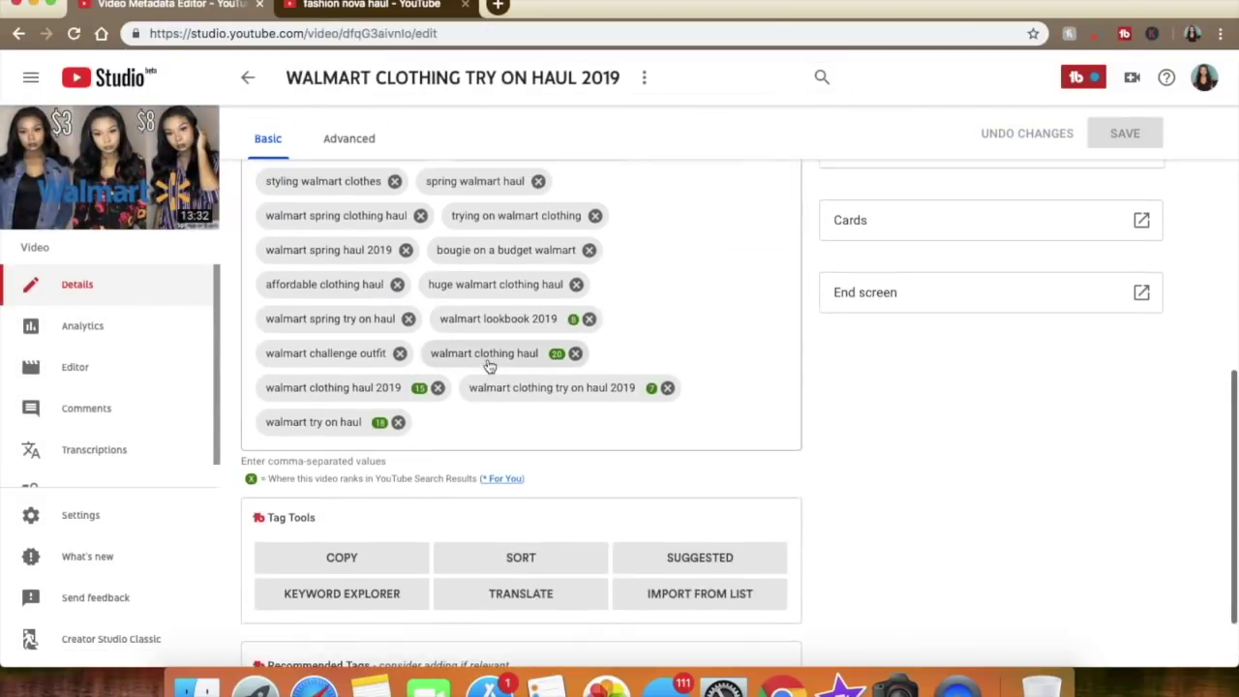
scroll(735, 309, up, 2)
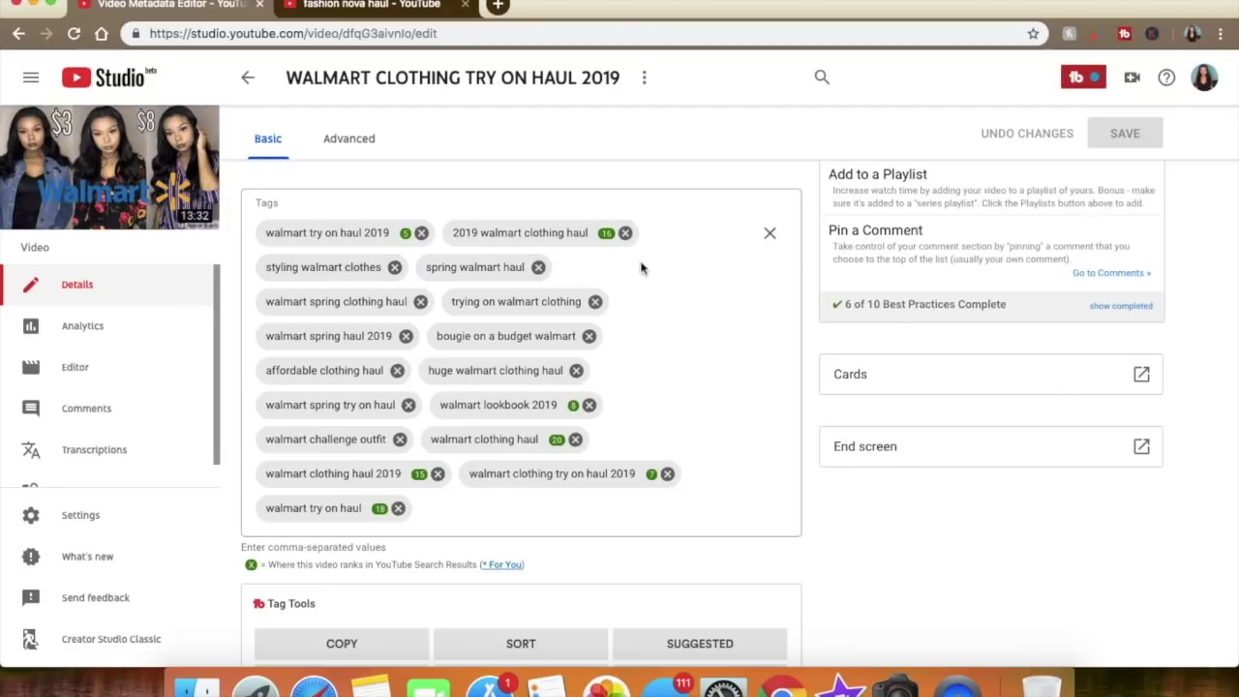
drag(499, 404, 508, 436)
scroll(527, 324, down, 5)
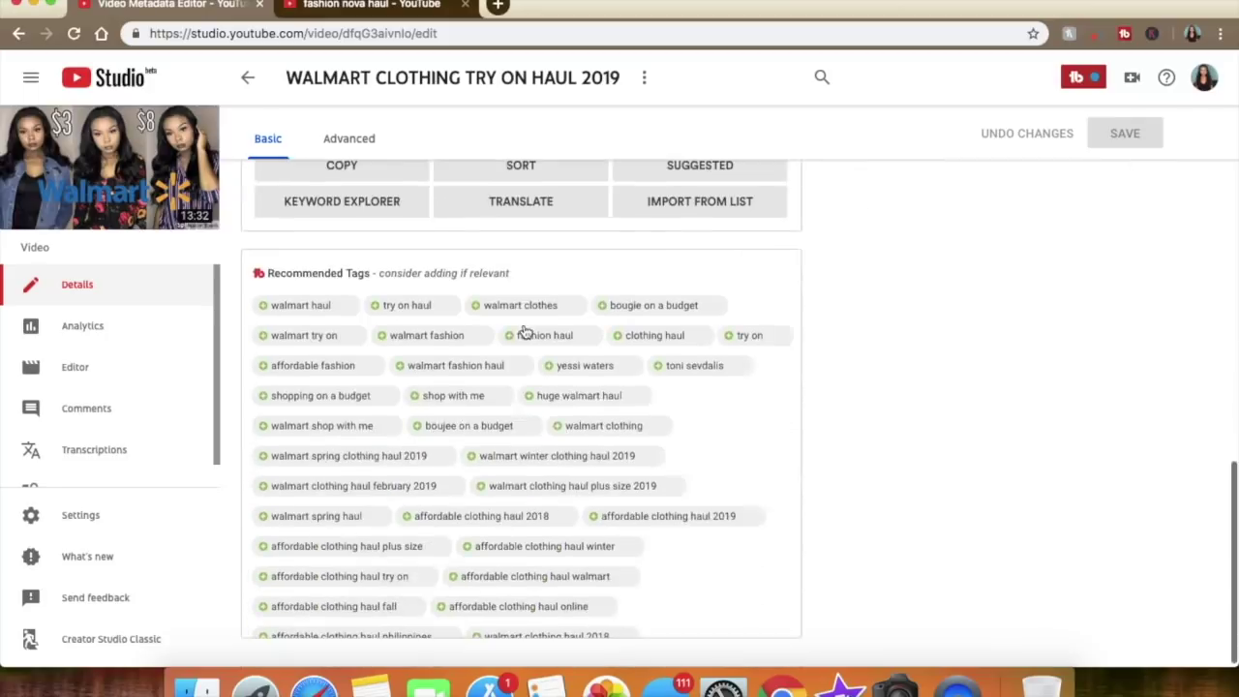
scroll(523, 334, up, 10)
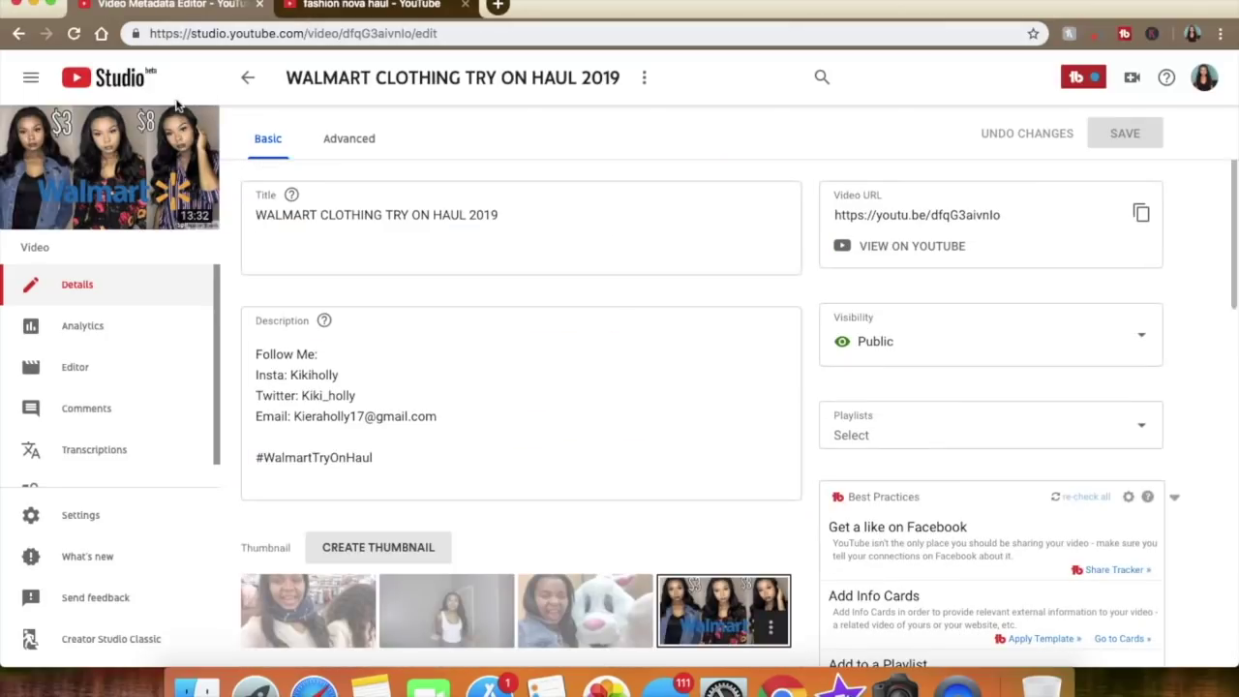
click(247, 80)
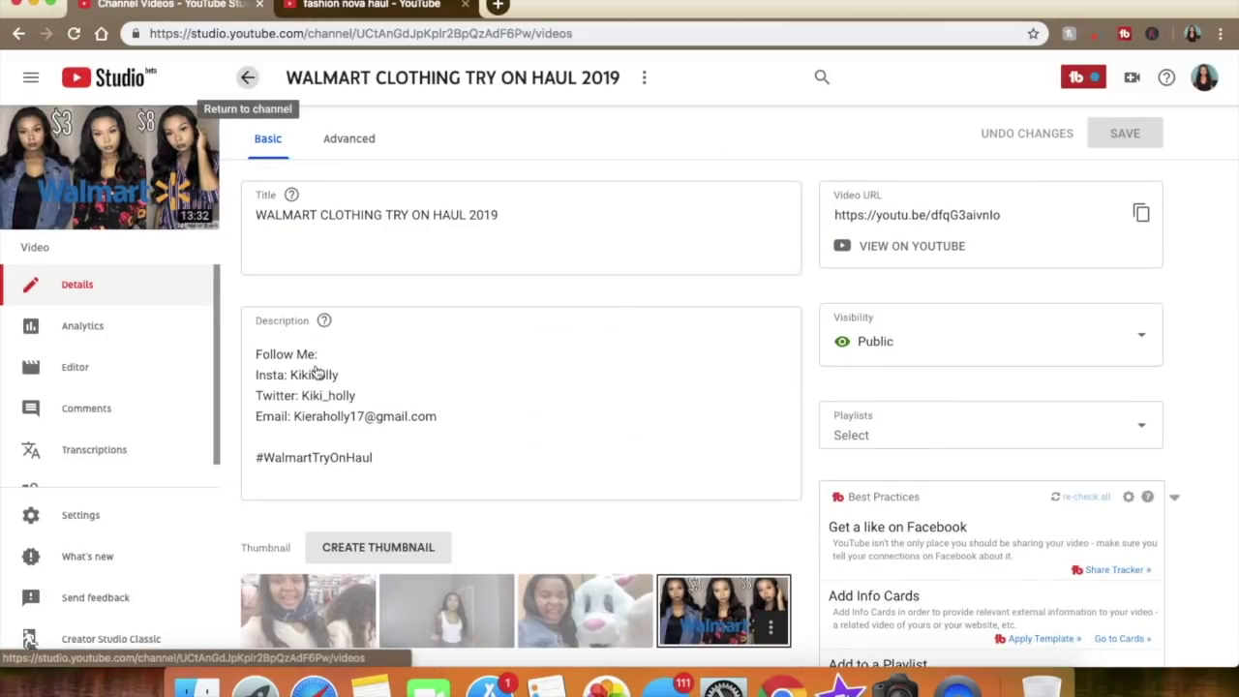
Open the OMBRE BROW TATTOO UPDATE! video's details from the videos list
scroll(433, 426, down, 2)
right_click(435, 427)
click(810, 196)
scroll(568, 452, down, 5)
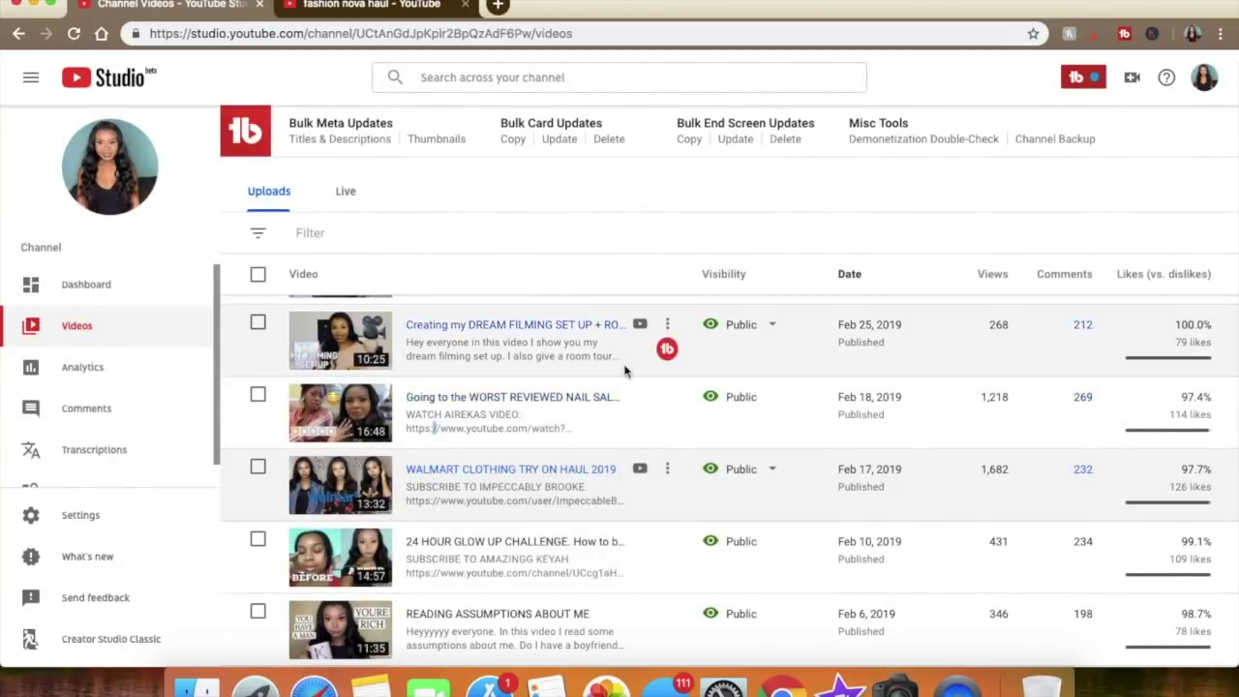
click(537, 463)
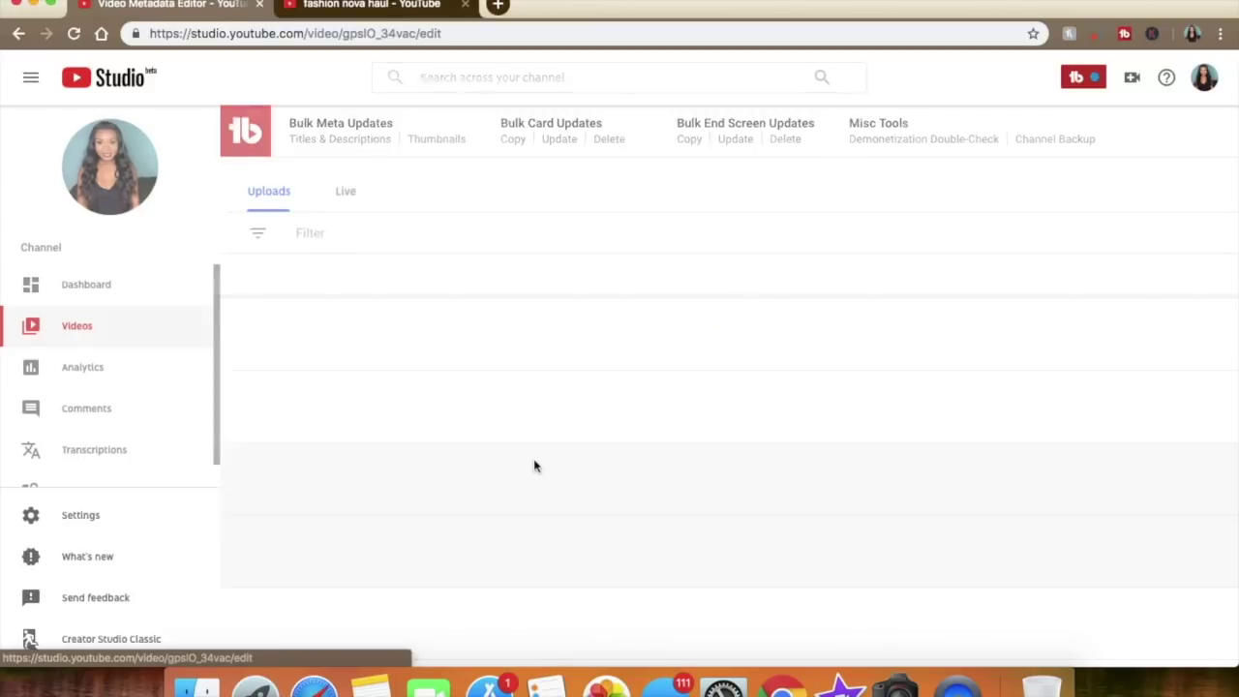
Return to the channel list and open the Jan 2019 FASHION NOVA HAUL 2019 PETITE video
scroll(534, 462, down, 5)
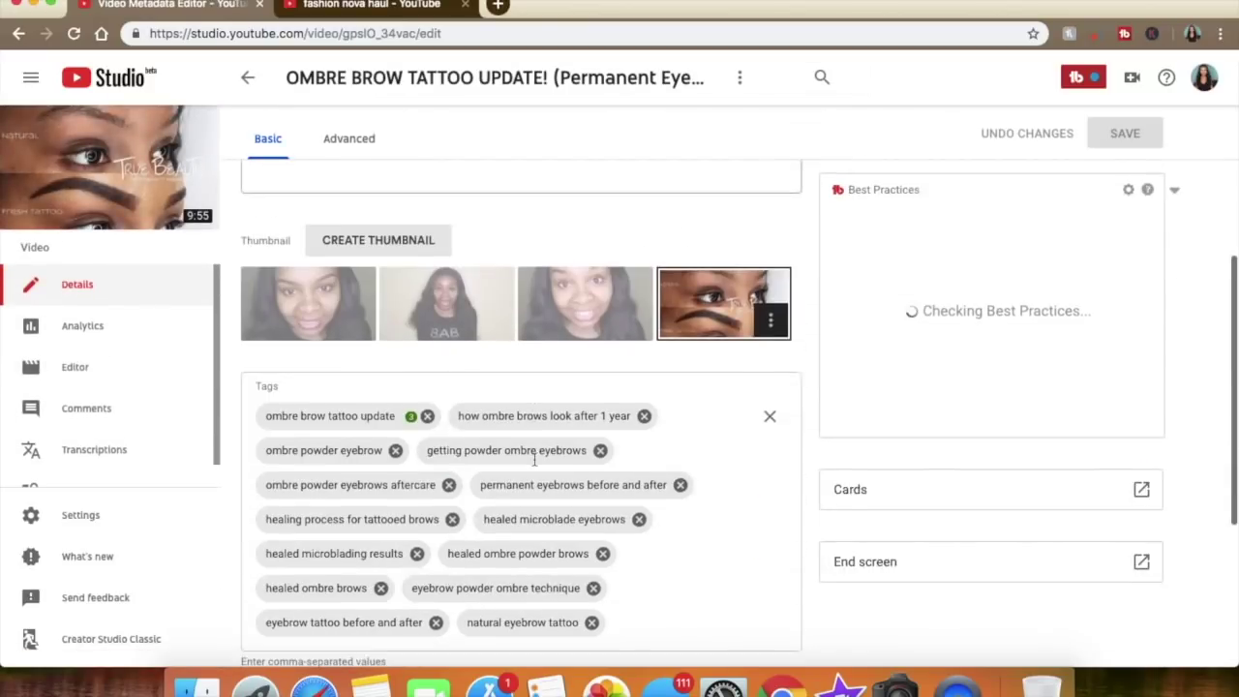
scroll(533, 462, down, 1)
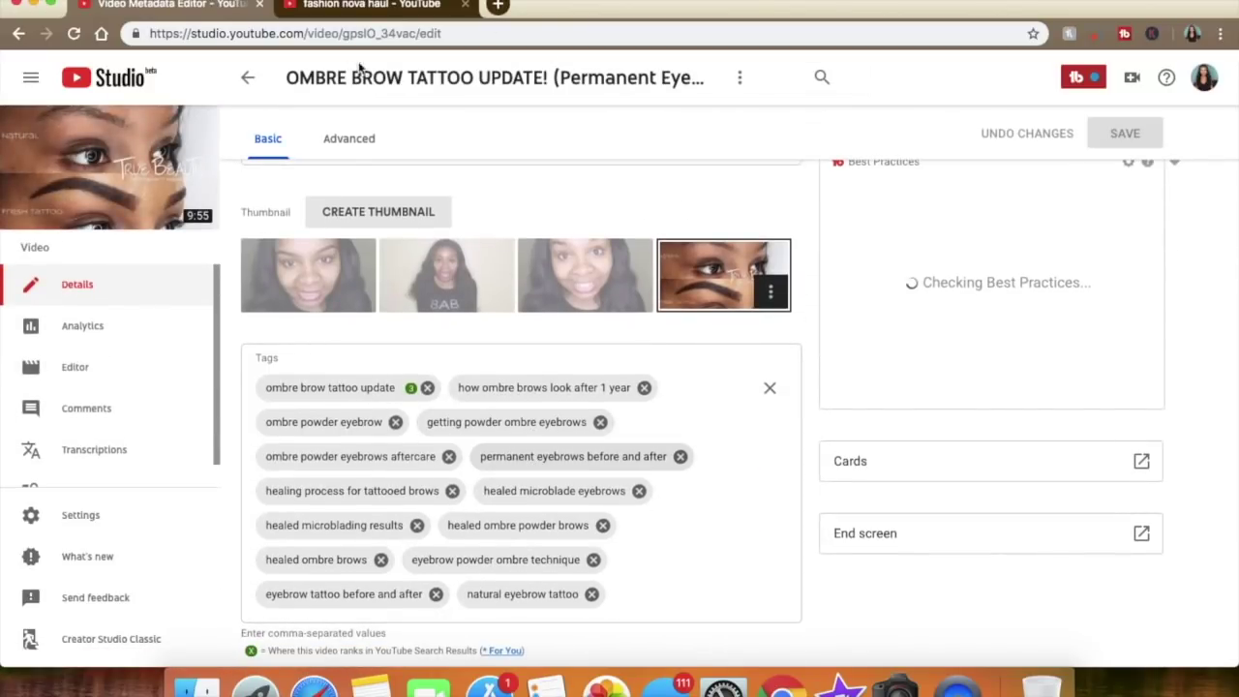
click(248, 77)
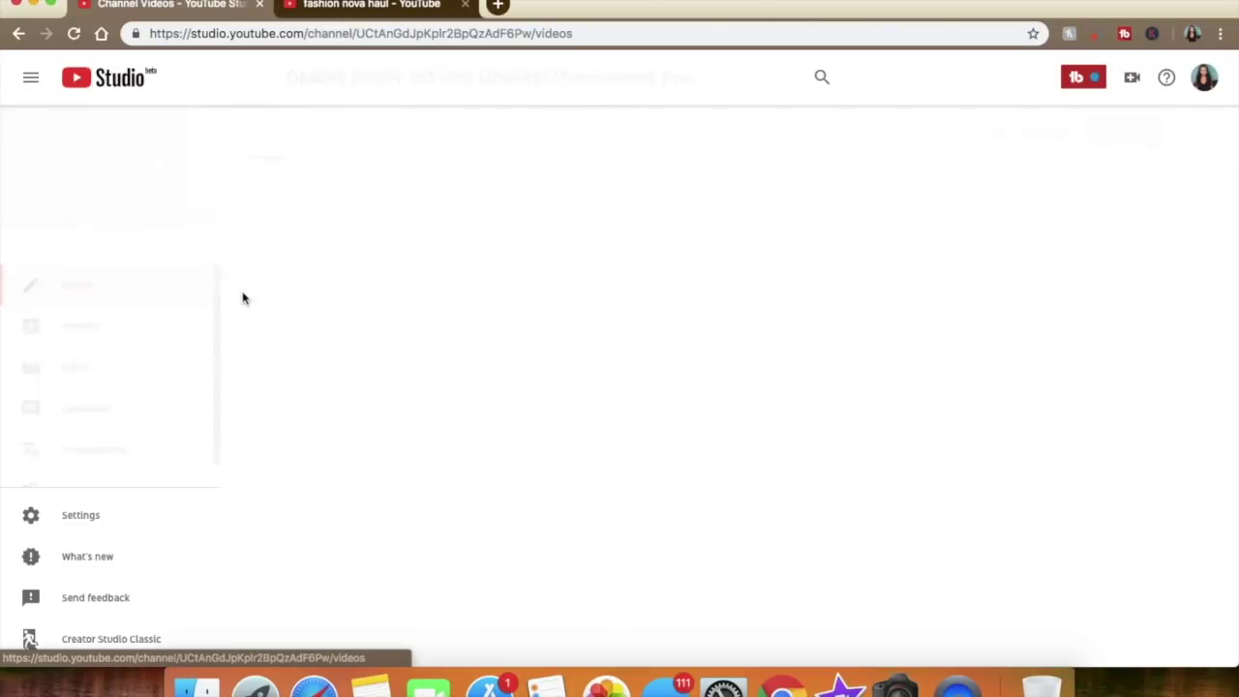
scroll(579, 533, down, 15)
scroll(578, 534, down, 1)
scroll(579, 534, down, 5)
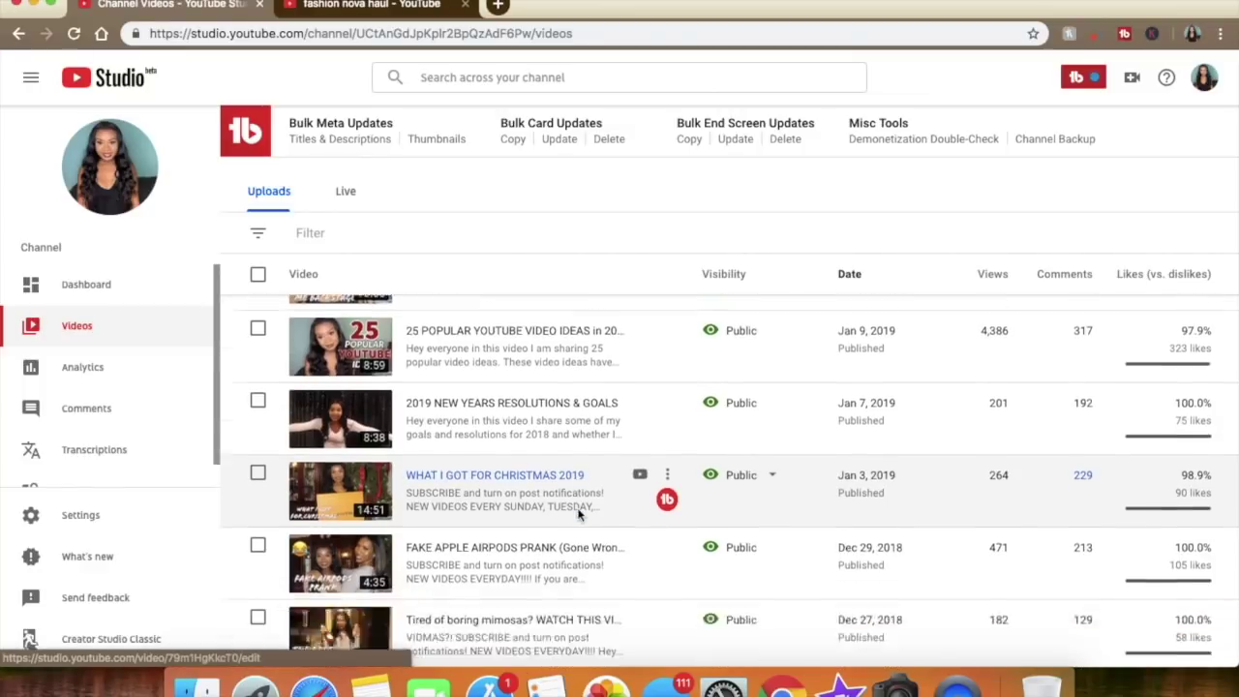
scroll(577, 510, up, 2)
scroll(577, 510, up, 10)
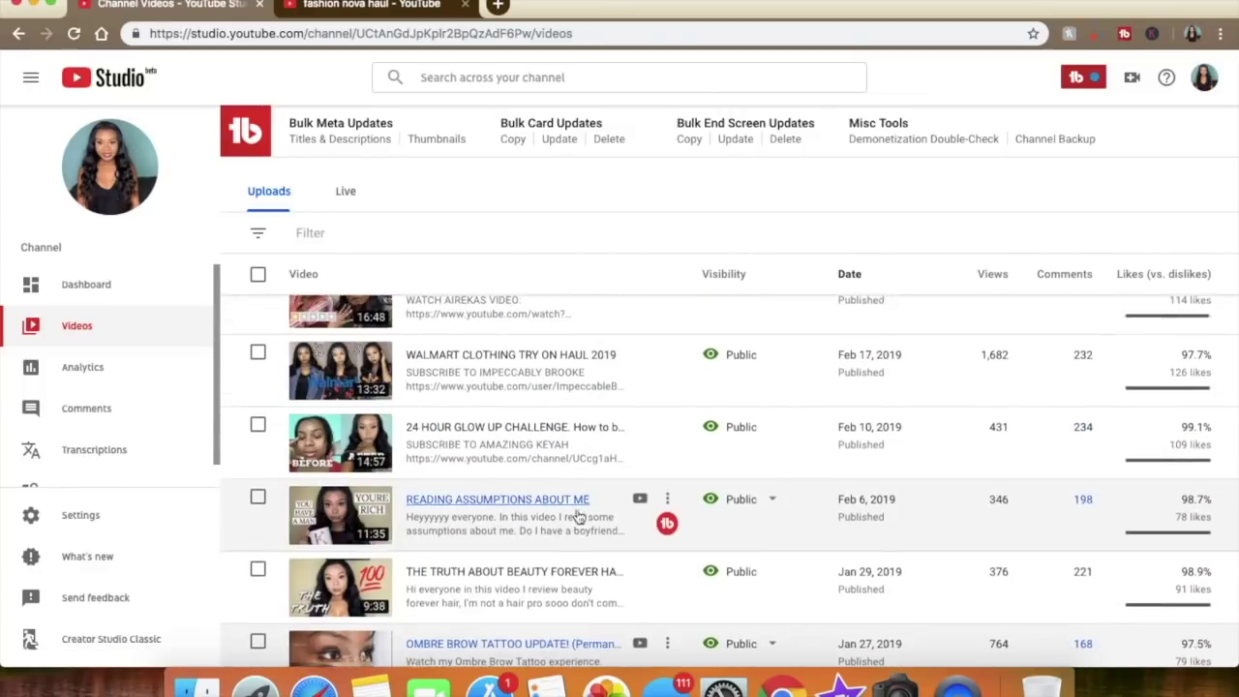
scroll(578, 516, down, 8)
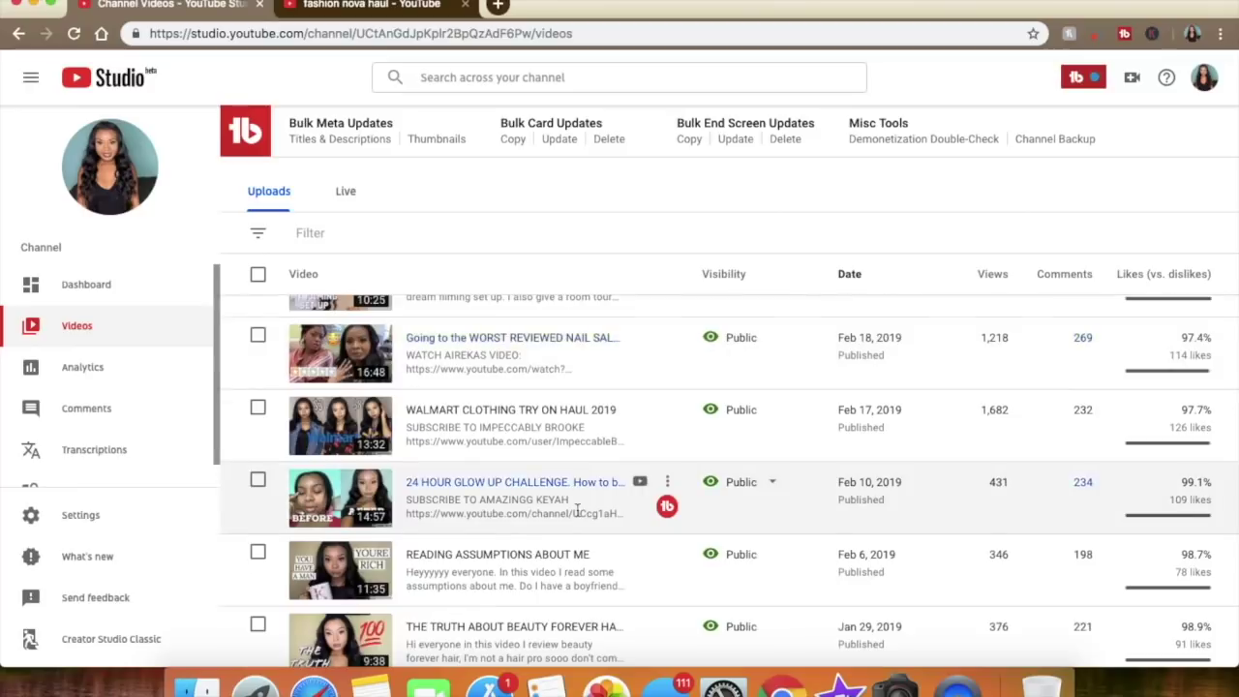
click(561, 492)
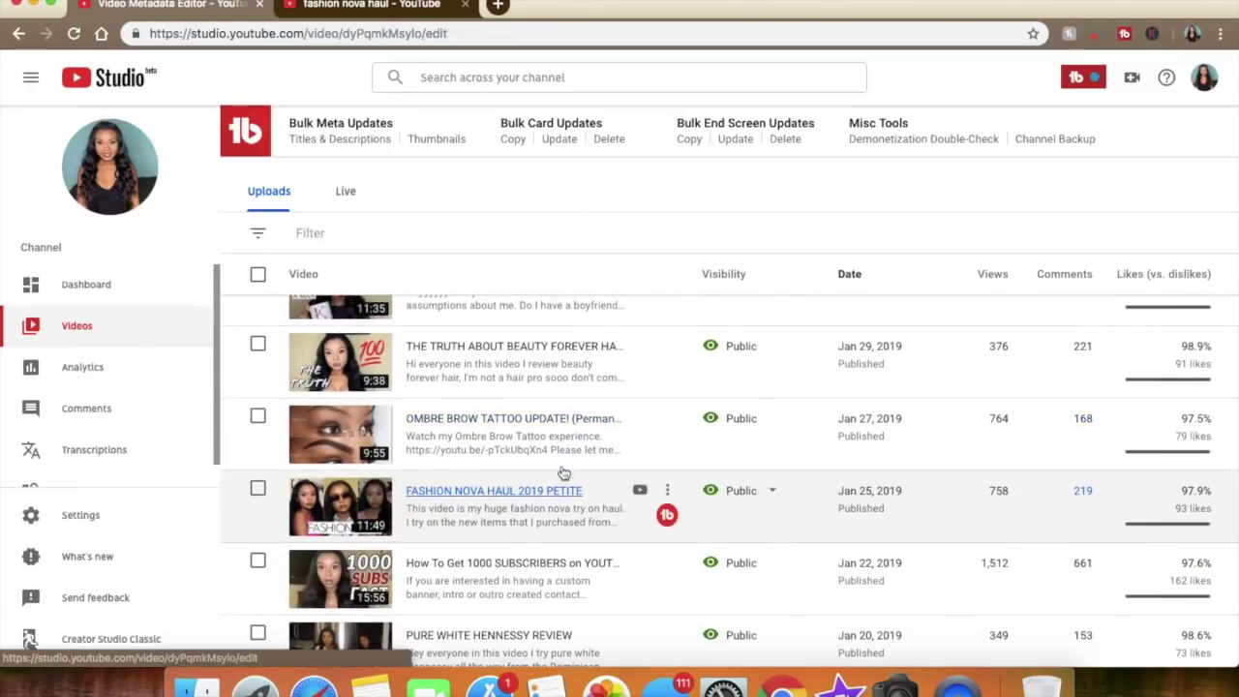
Search YouTube for 'fashion nova haul petite' and open the top result, Fashion Nova Try-On Haul-Petite girl friendly
click(446, 6)
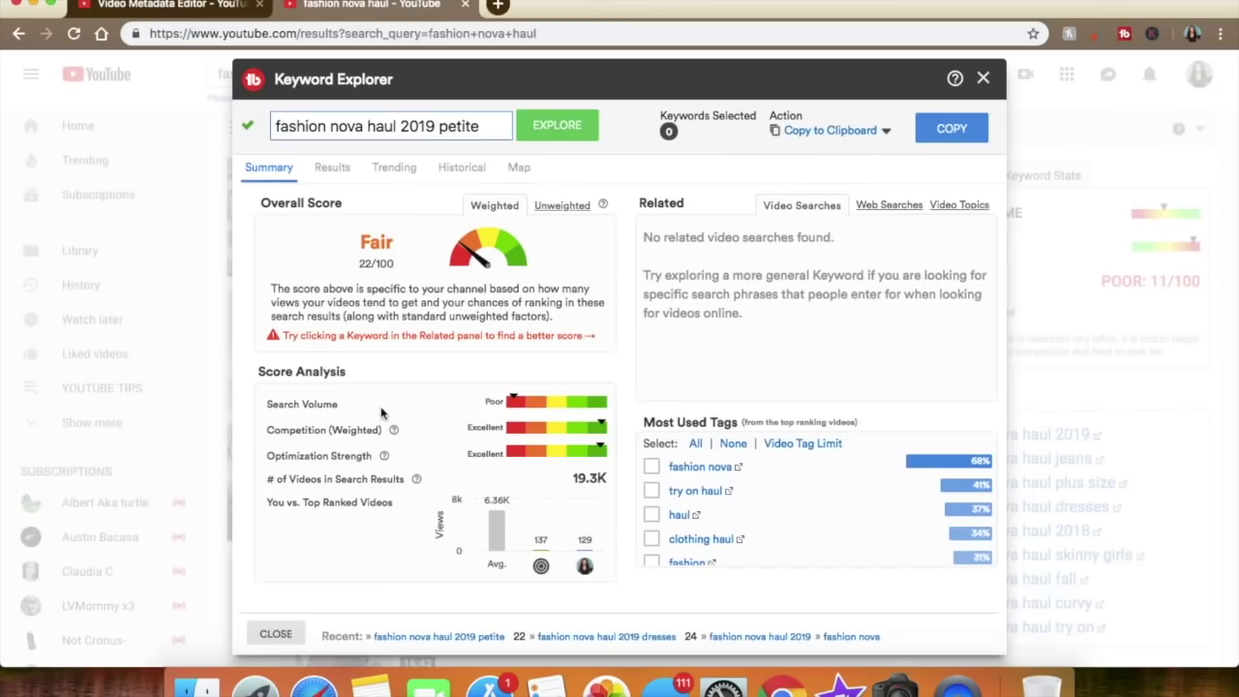
click(984, 79)
click(516, 82)
text(p)
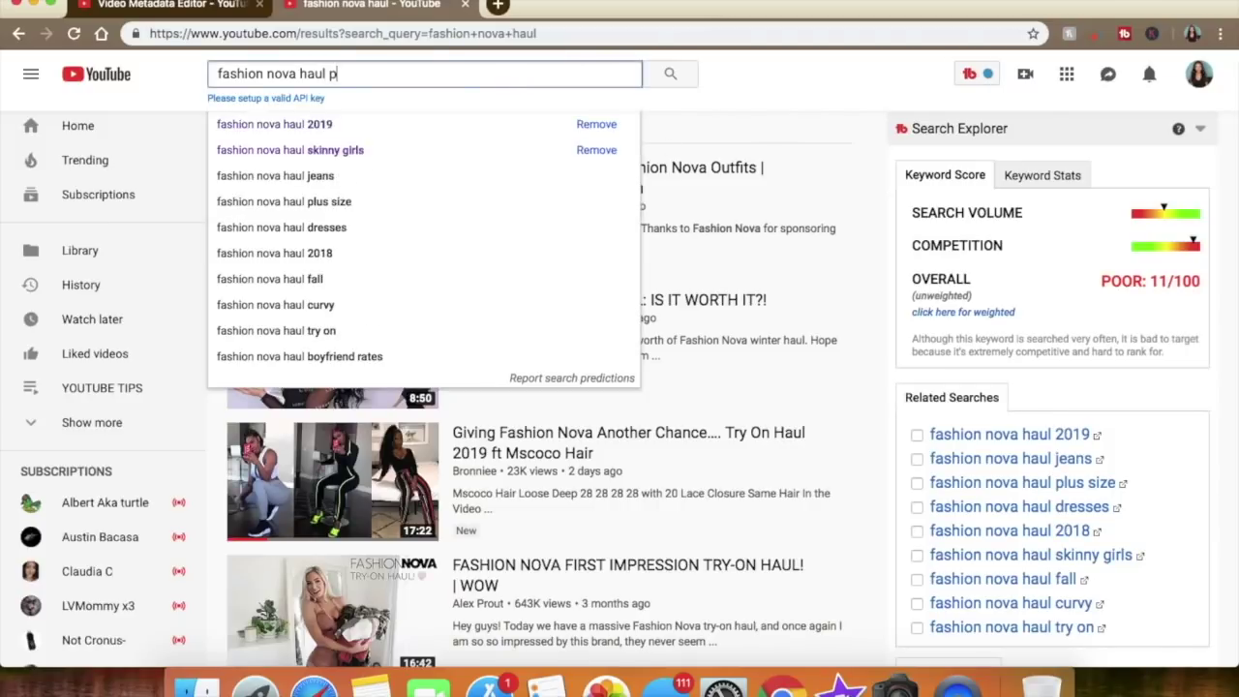
click(479, 151)
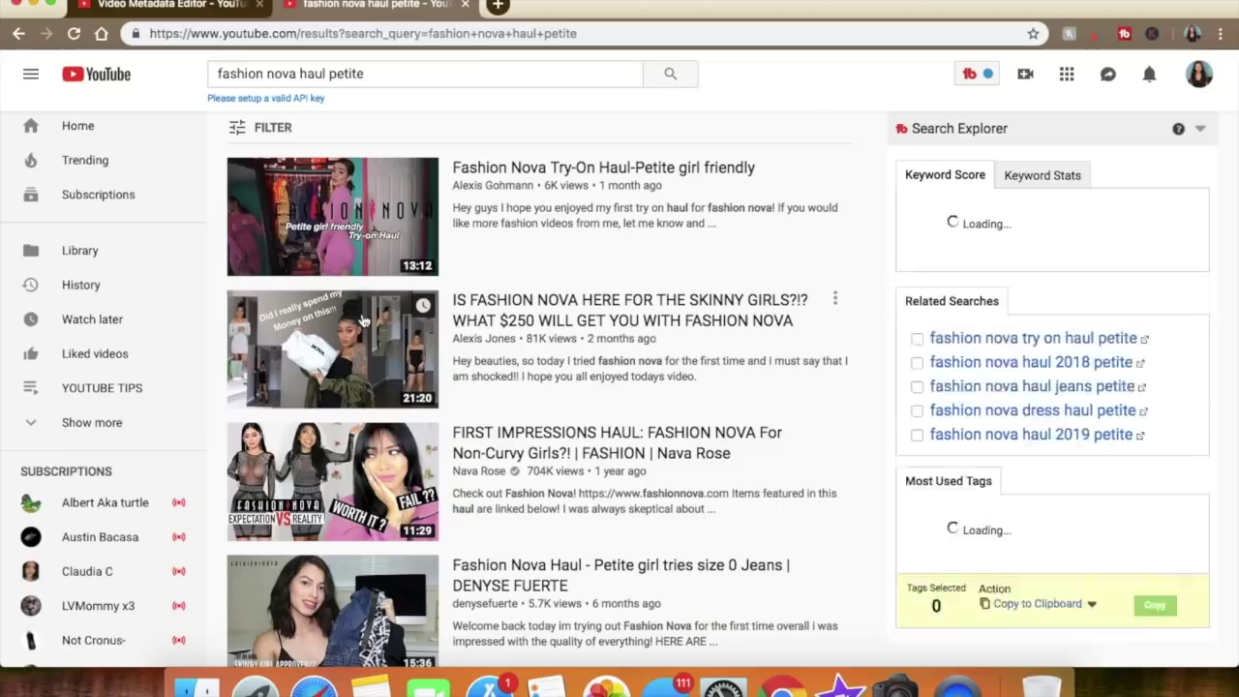
mouse_move(368, 317)
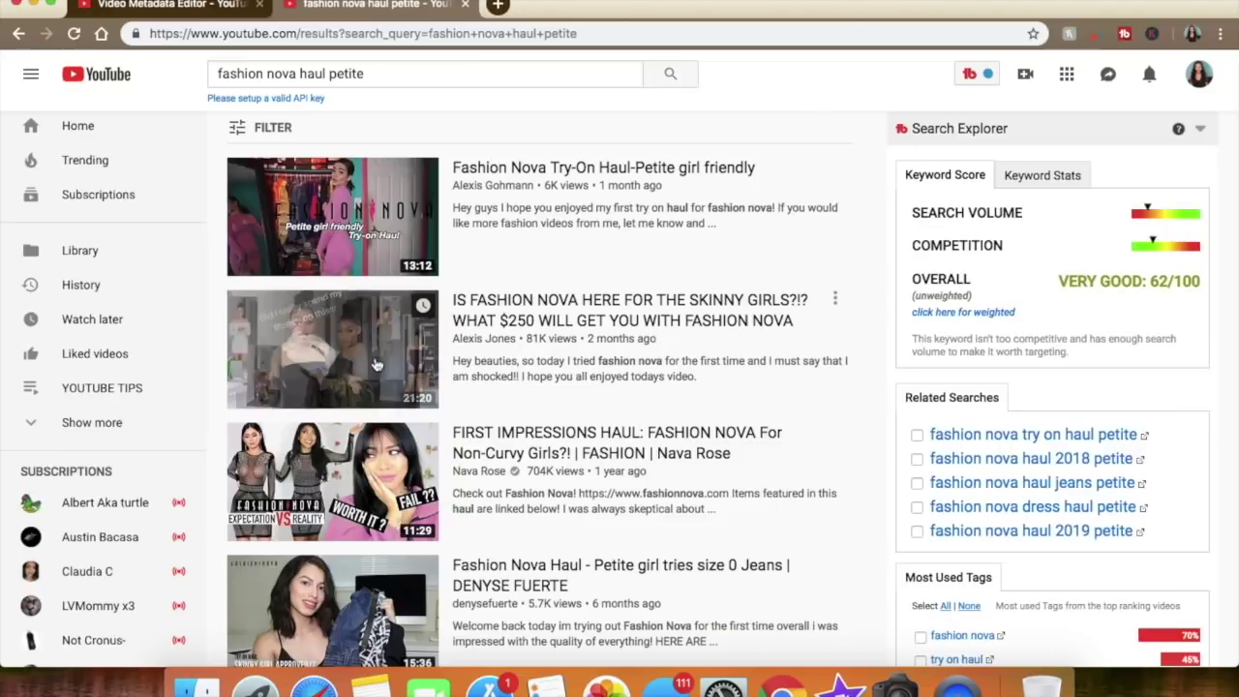
click(371, 221)
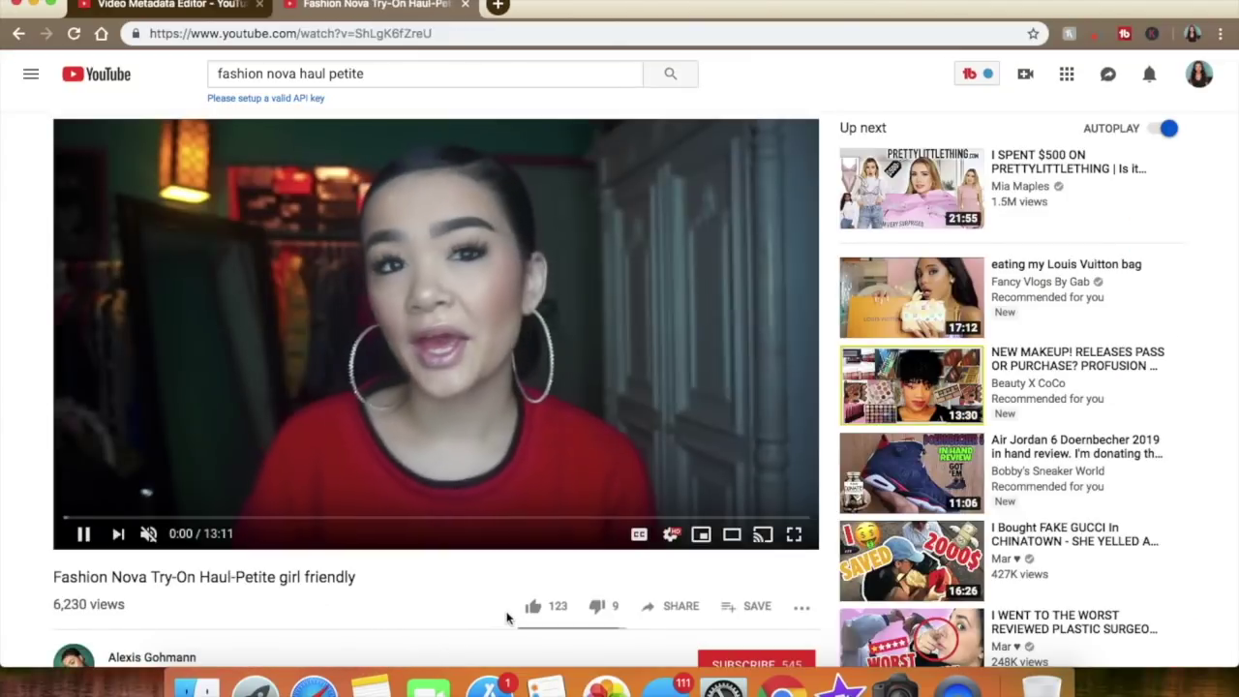
Like the petite try-on haul video, read its full description, and return to the search results
scroll(442, 475, down, 2)
click(553, 498)
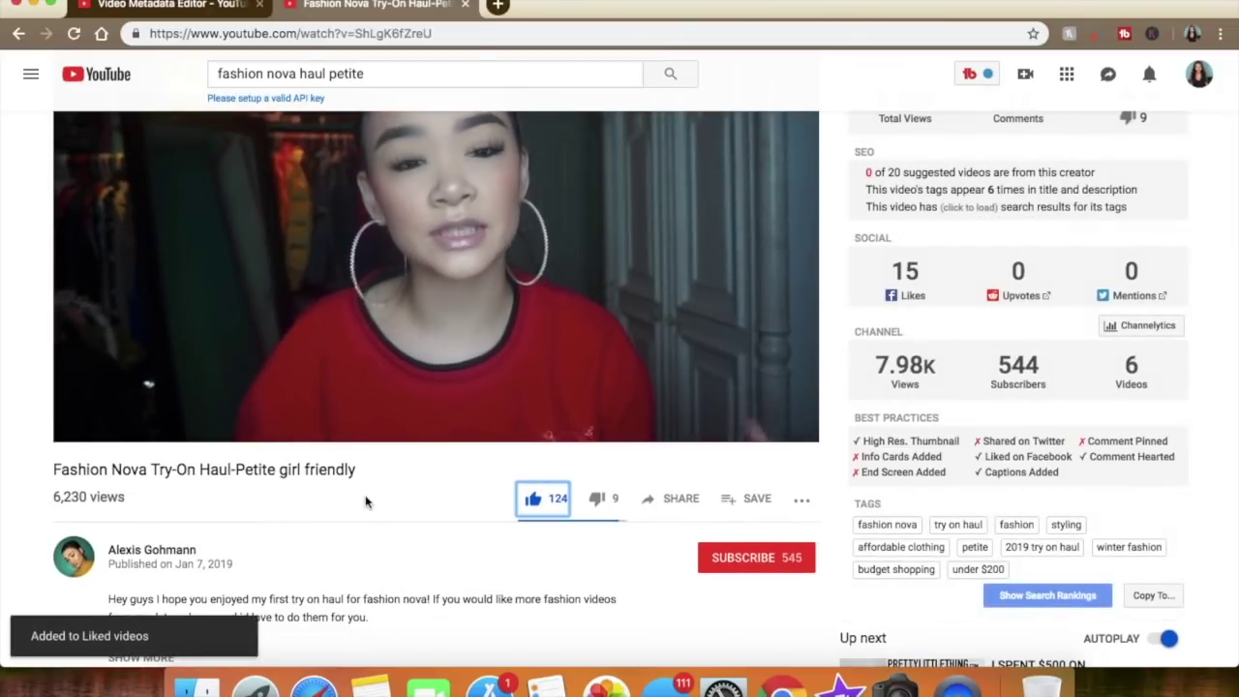
scroll(388, 552, down, 3)
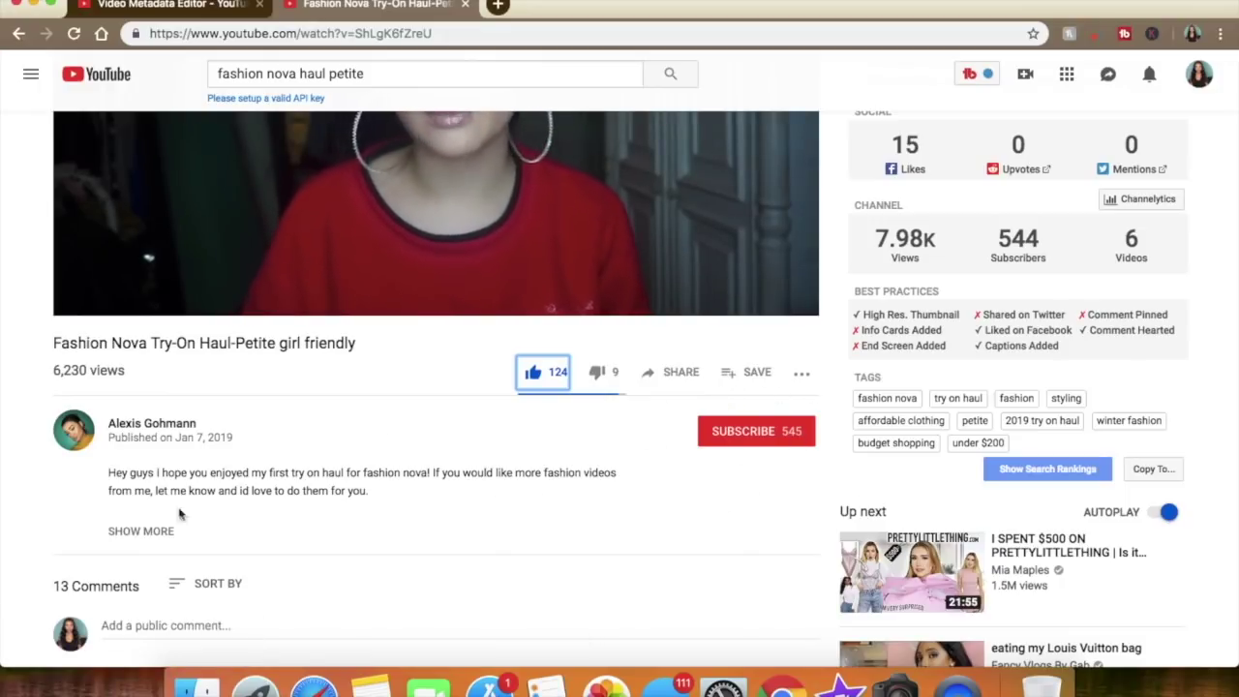
scroll(191, 447, up, 1)
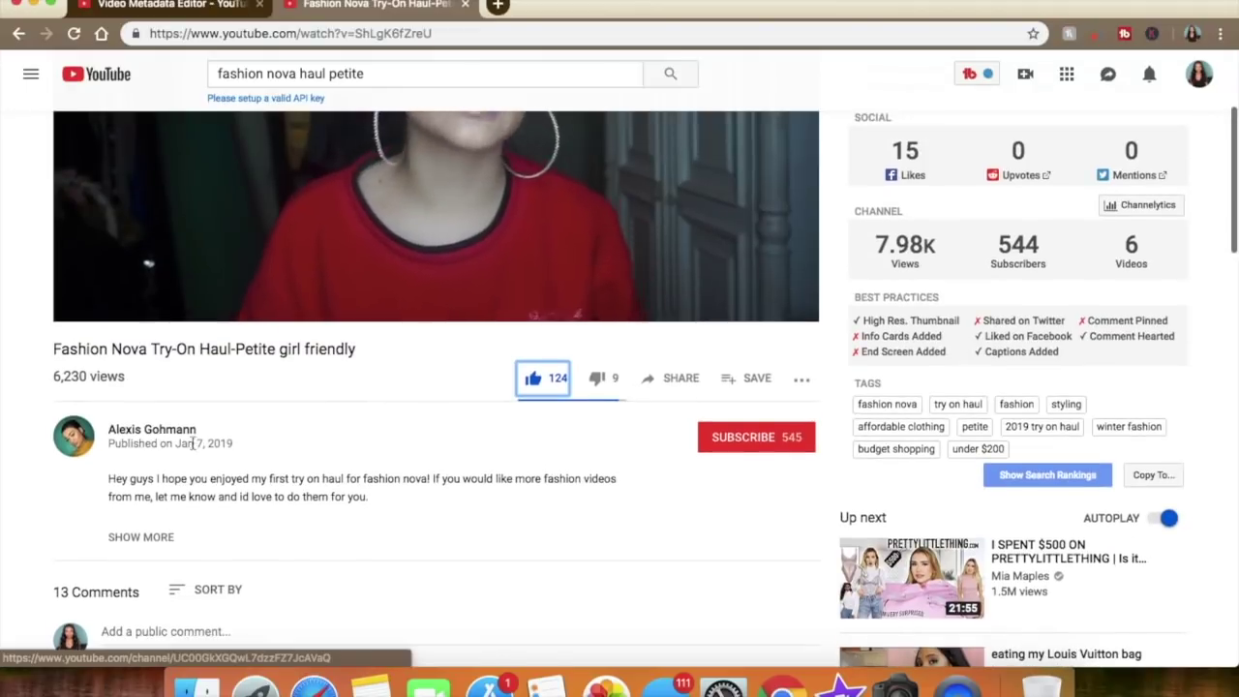
click(142, 537)
scroll(231, 474, down, 1)
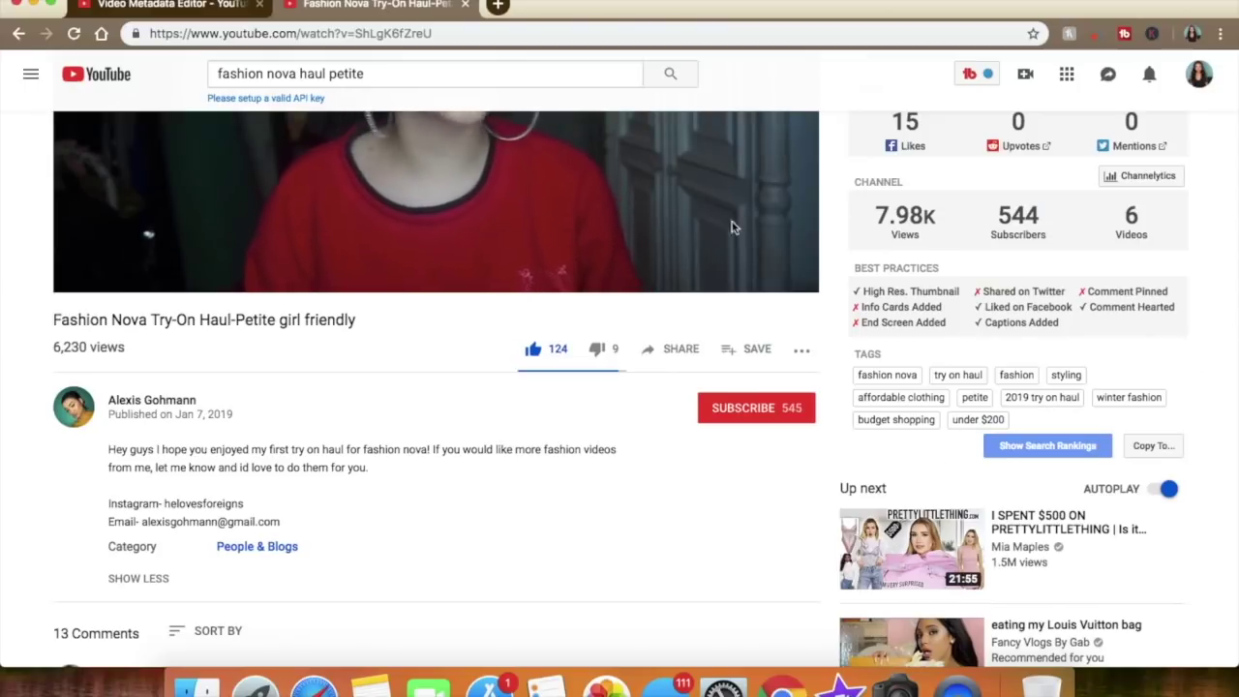
click(19, 34)
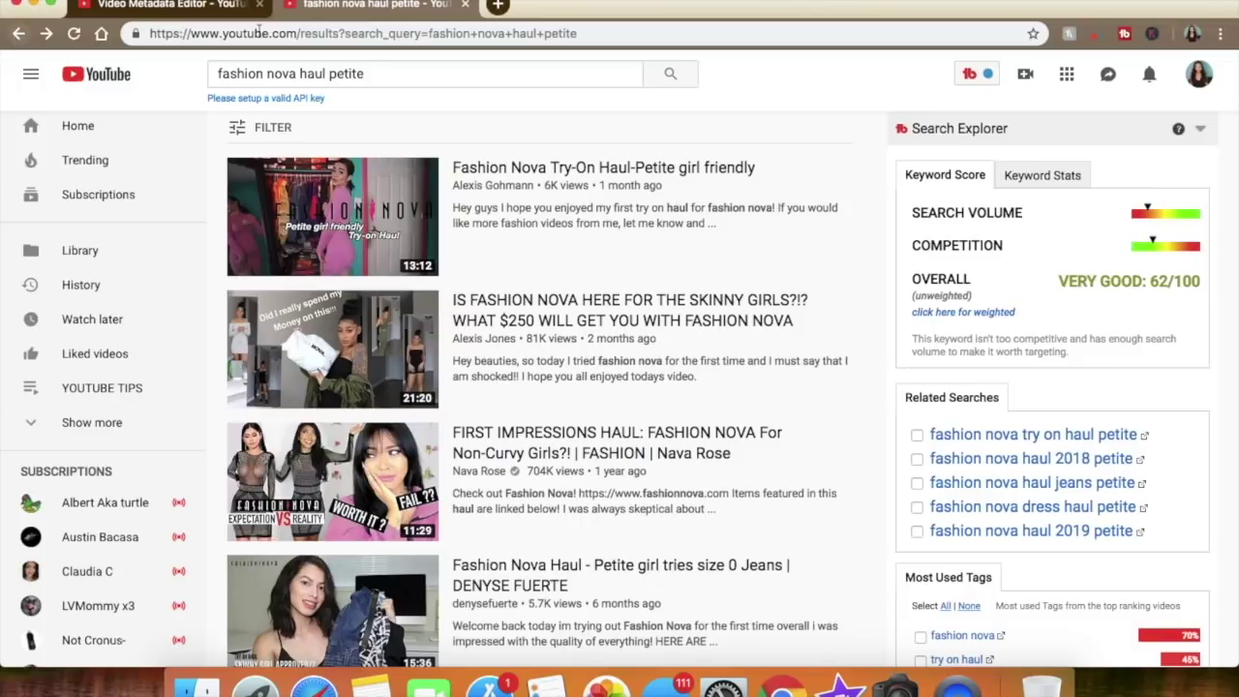
Preview the skinny girls video, then compare Keyword Stats and Keyword Score for 'fashion nova haul petite'
click(494, 325)
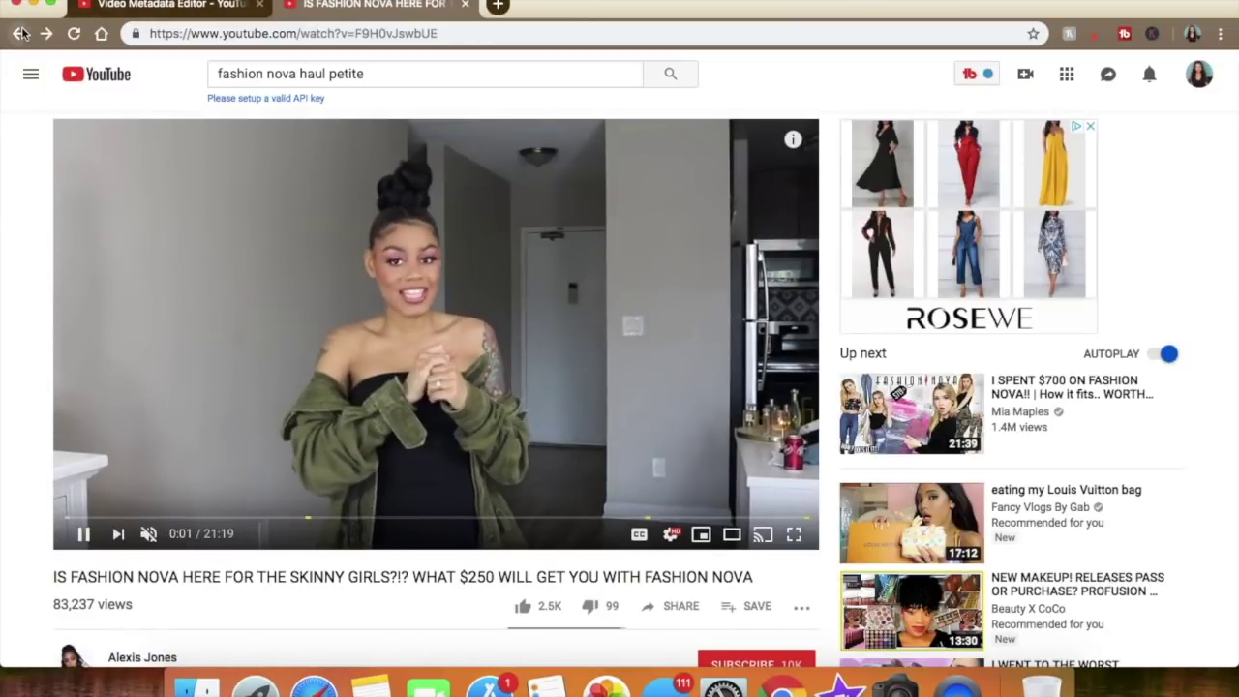
key(super+bracketleft)
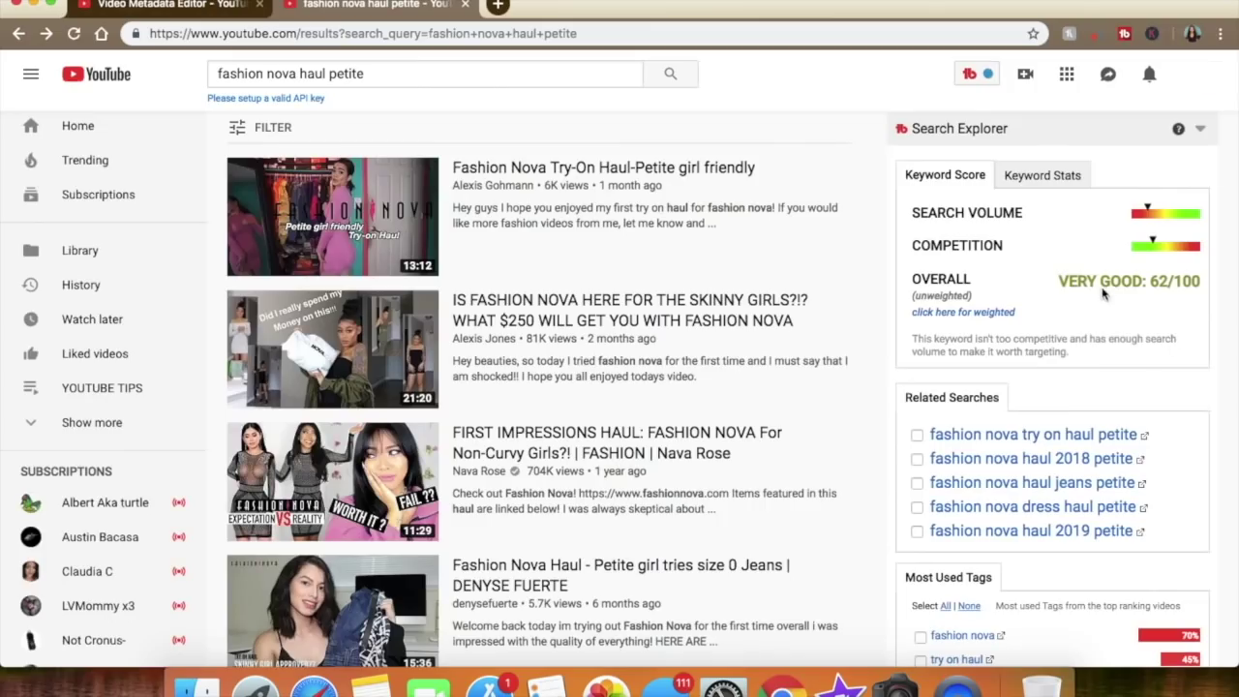
click(1046, 177)
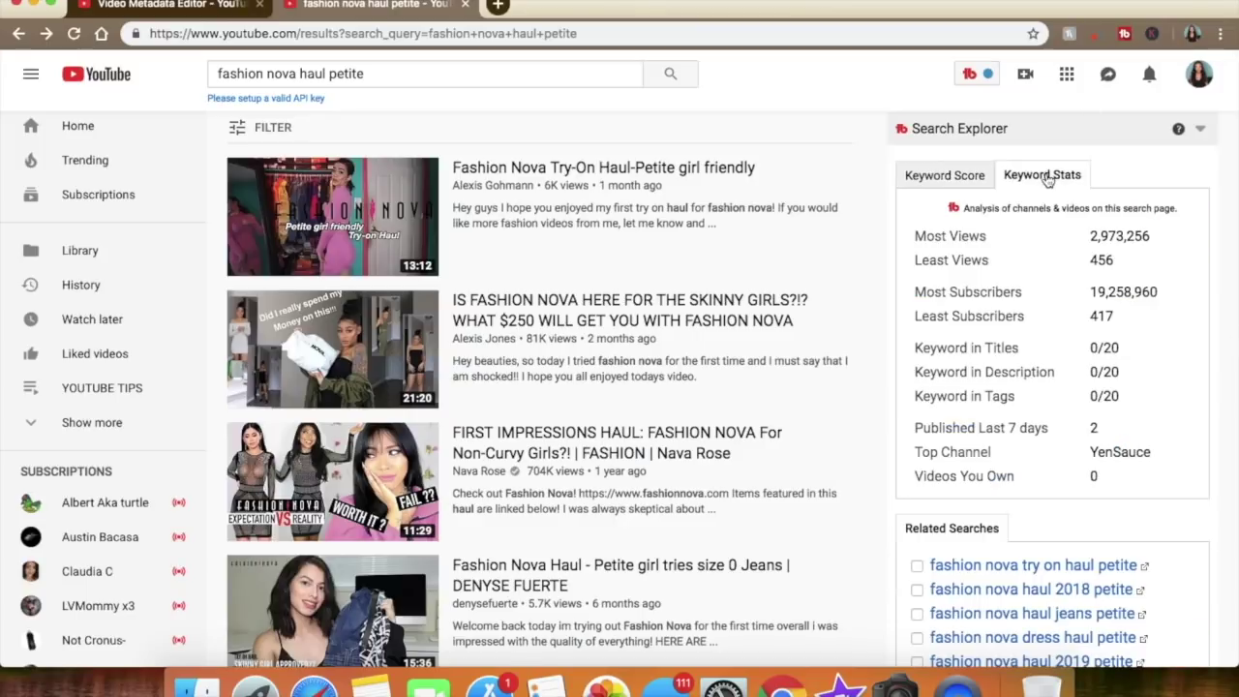
click(946, 175)
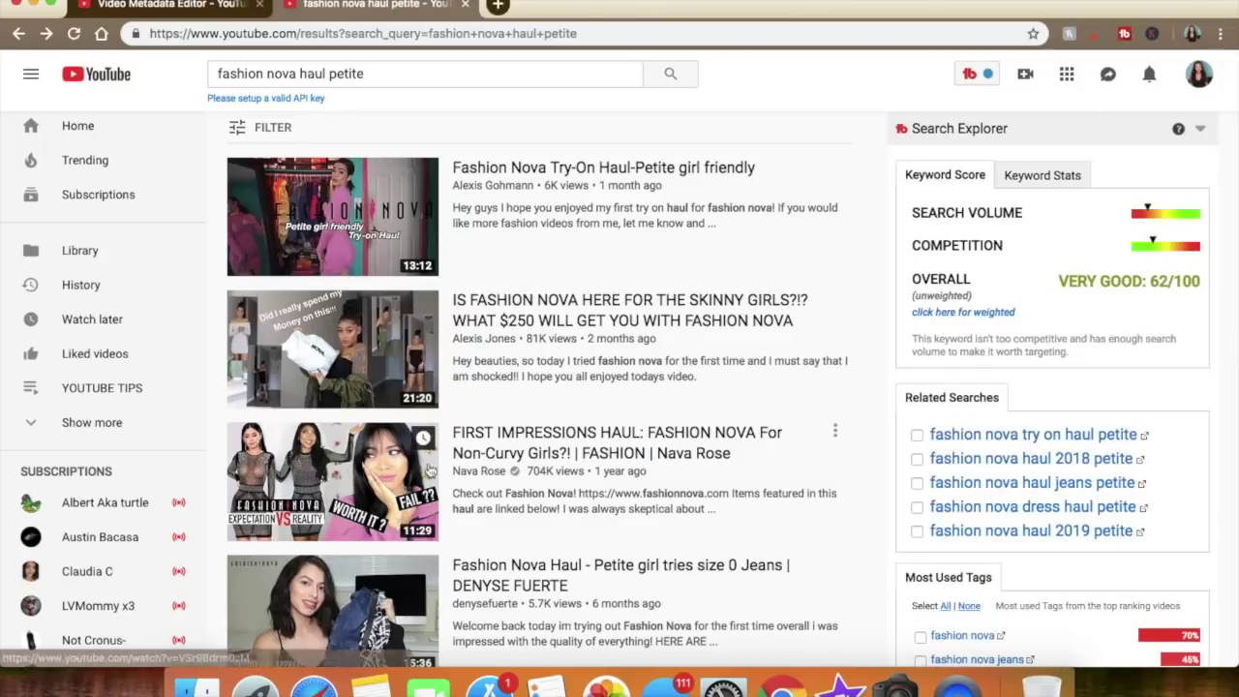
Reopen the skinny girls video and research its tag 'fashion nova haul black women' (Poor 8/100)
click(520, 329)
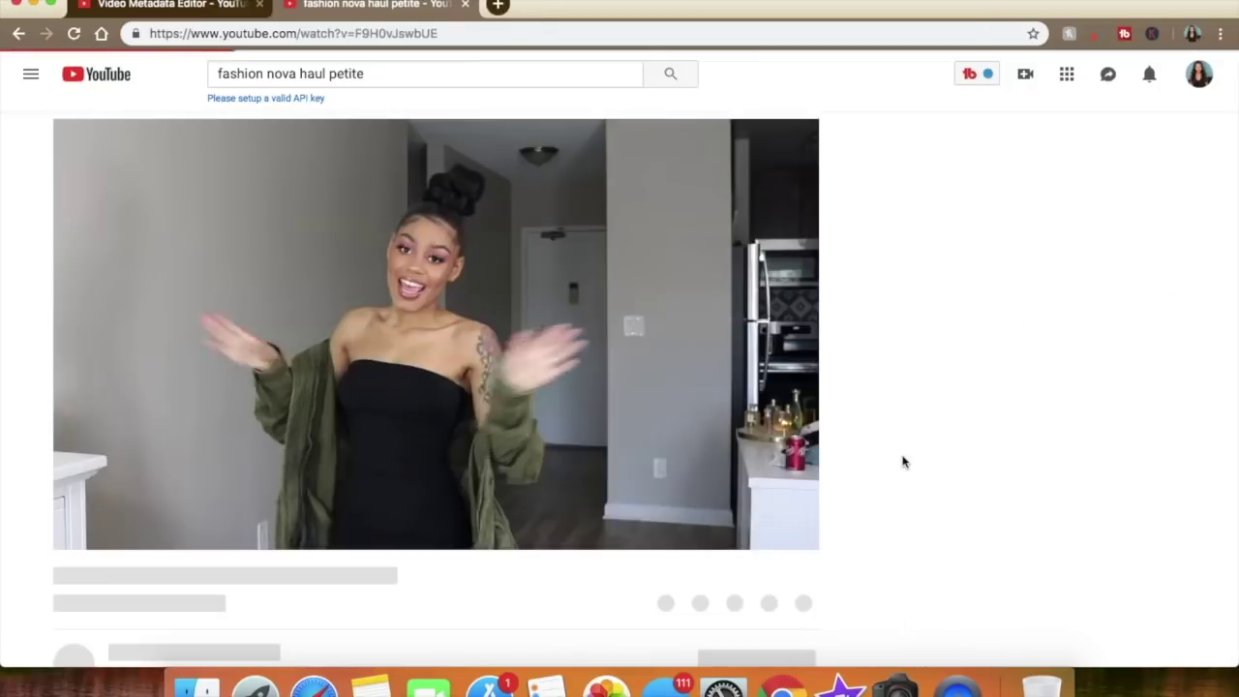
scroll(964, 530, down, 3)
click(962, 518)
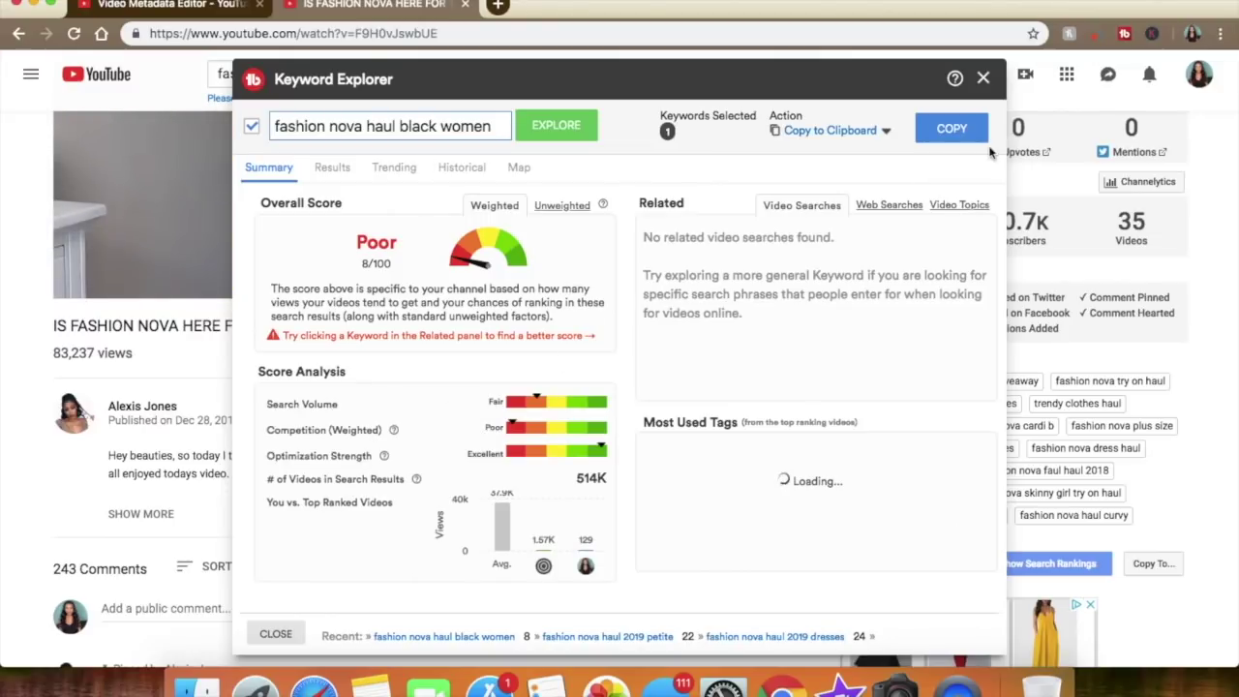
Research the tag 'fashion nova skinny girl try on haul', rated Good 41/100, and copy it
click(986, 82)
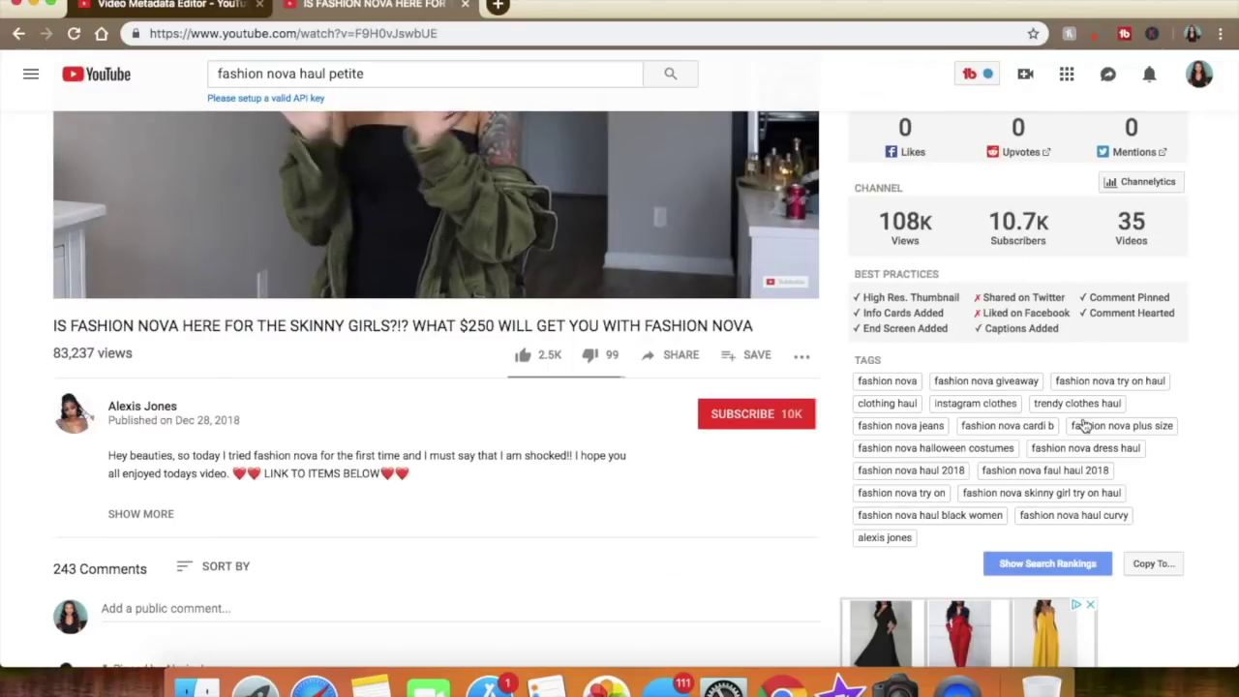
click(1060, 497)
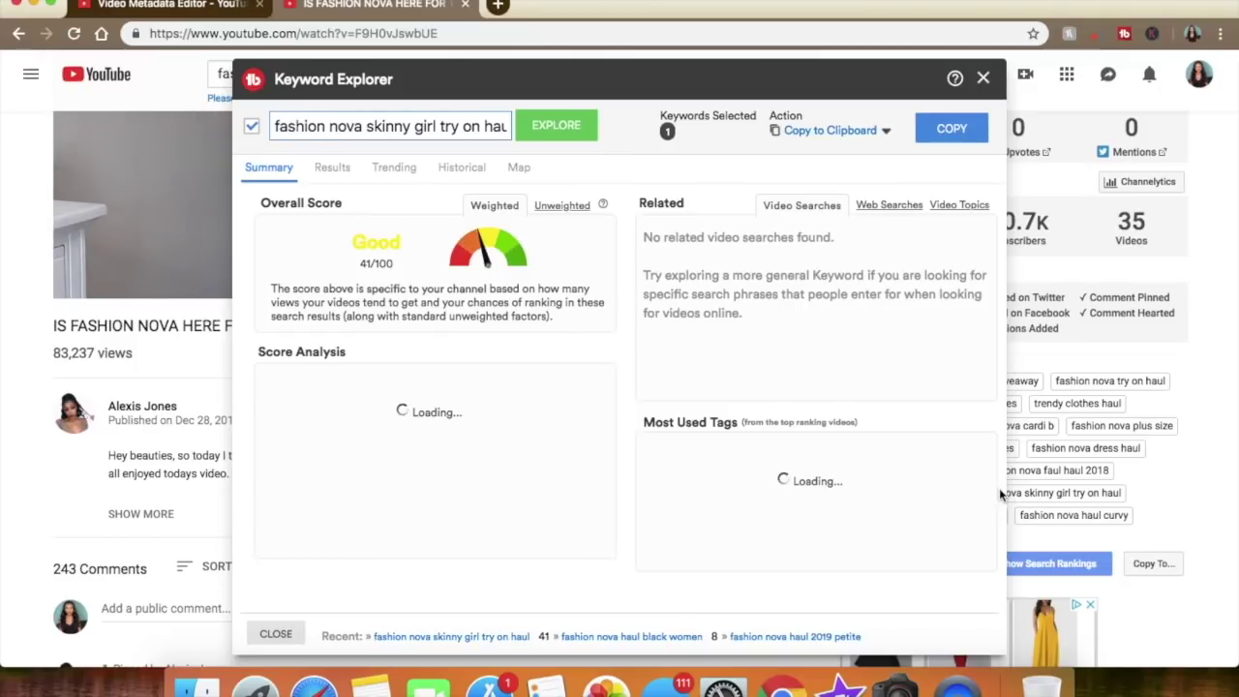
click(951, 128)
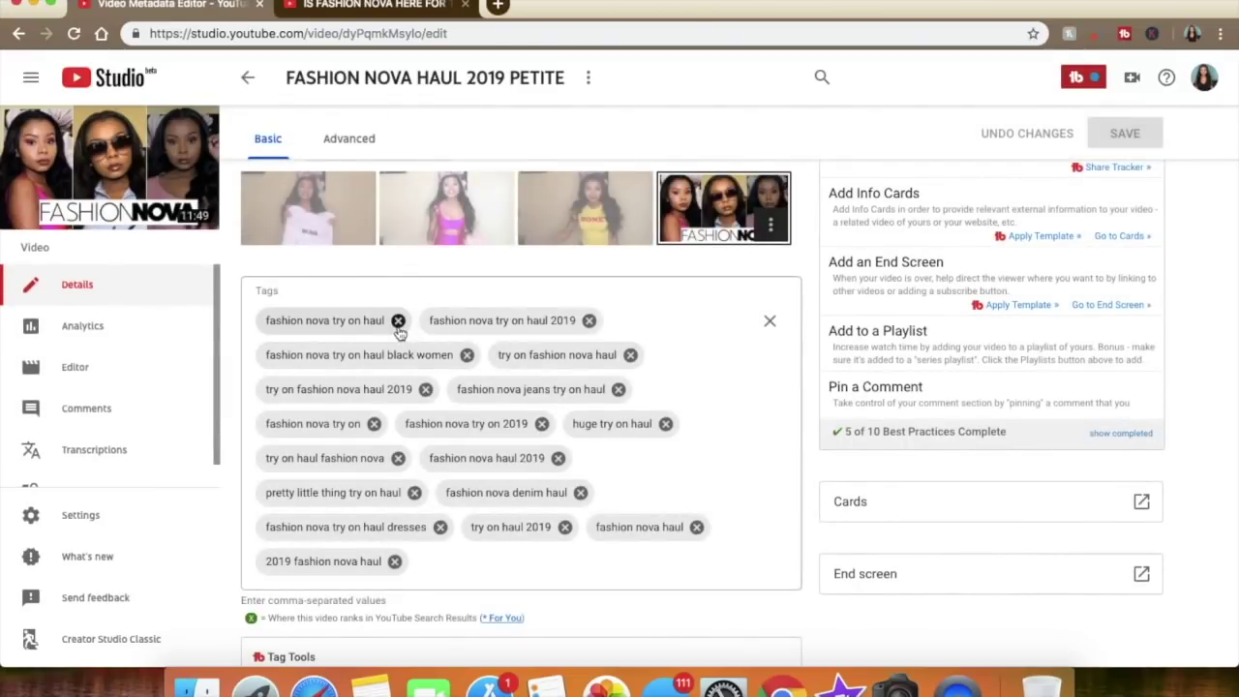
Delete all seventeen old tags, from 'fashion nova try on haul' through 'fashion nova haul'
click(398, 321)
click(425, 320)
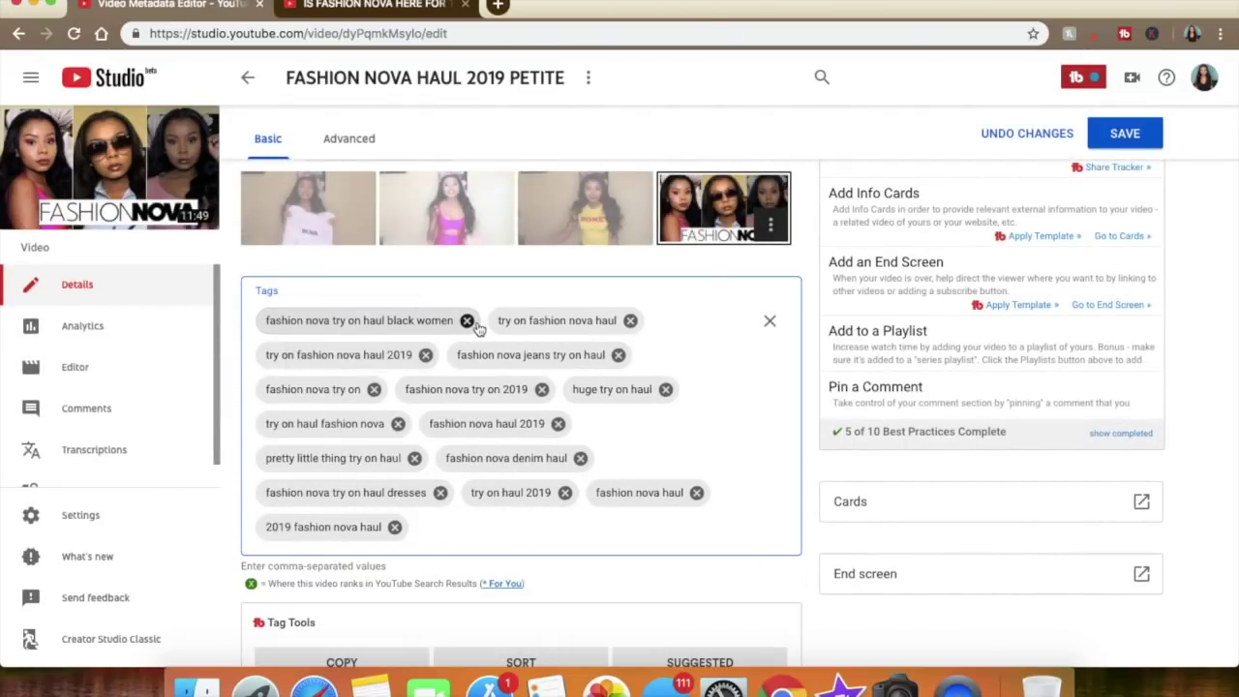
click(467, 321)
click(398, 320)
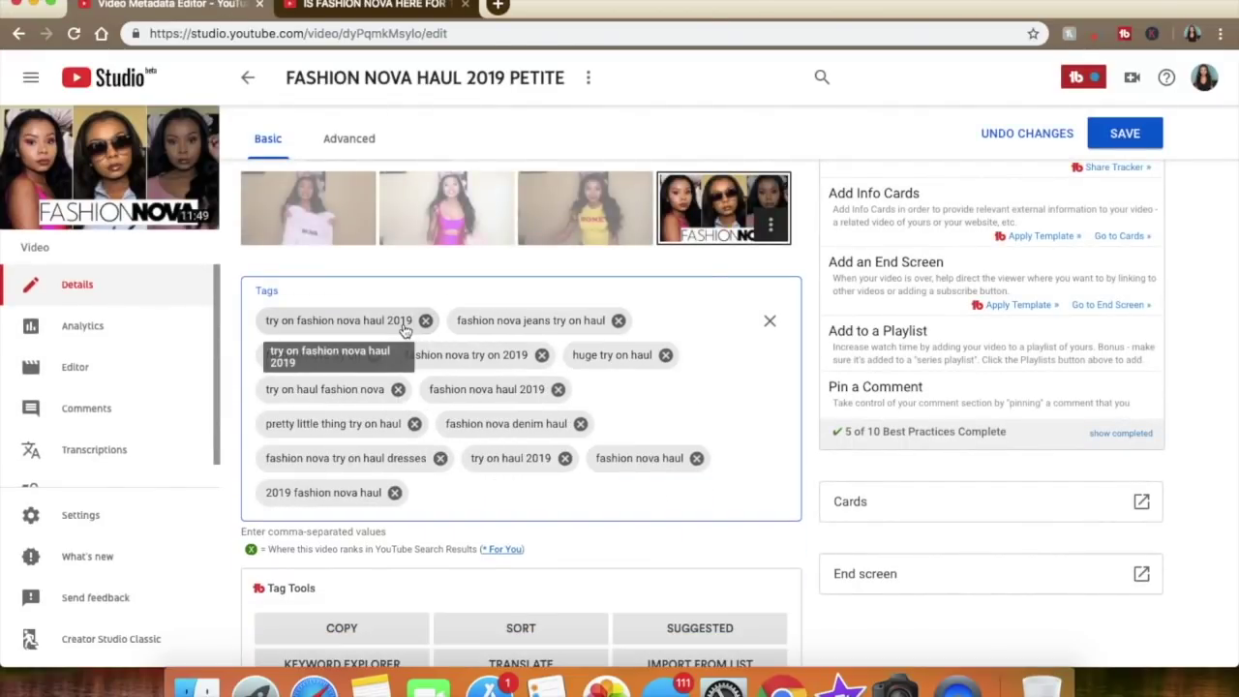
click(426, 320)
click(427, 320)
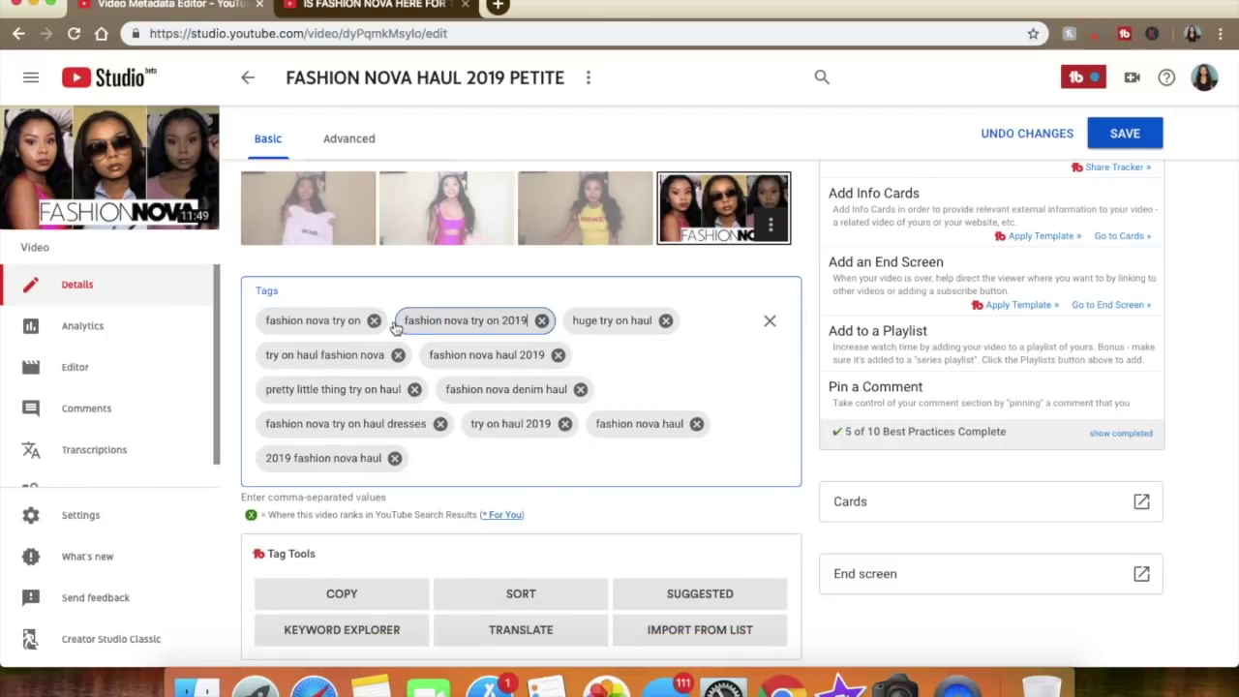
click(375, 321)
click(401, 321)
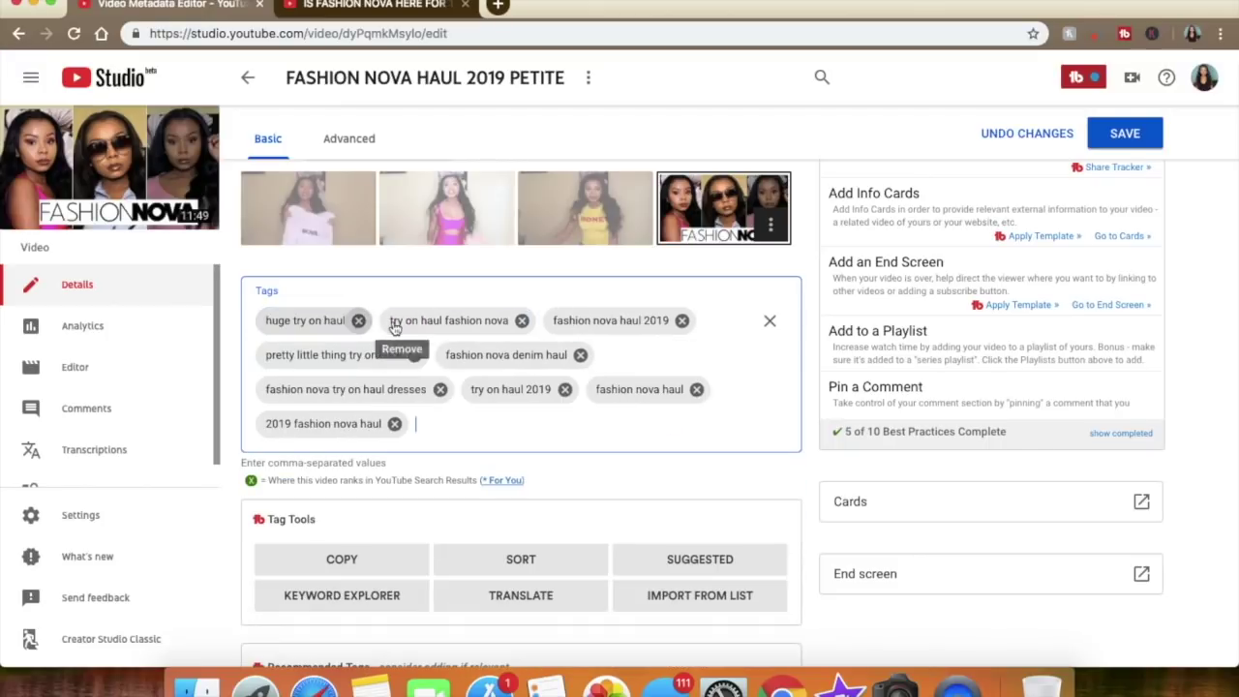
click(362, 320)
click(398, 321)
click(395, 321)
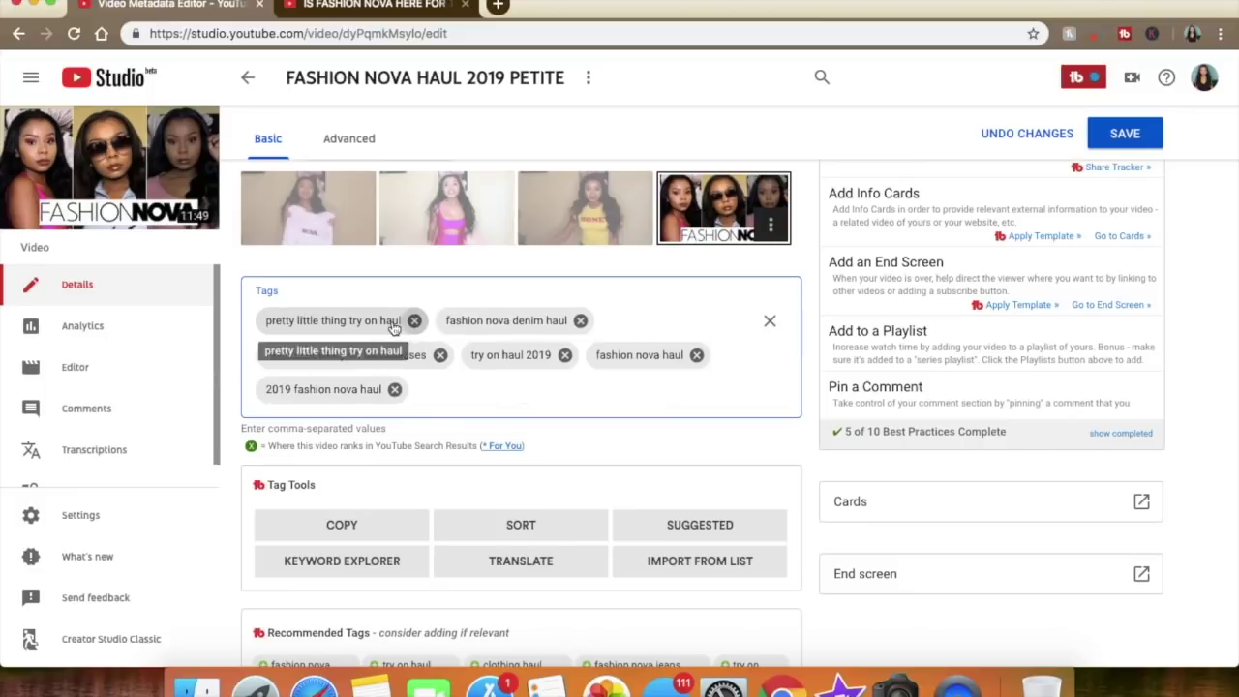
click(413, 321)
click(401, 320)
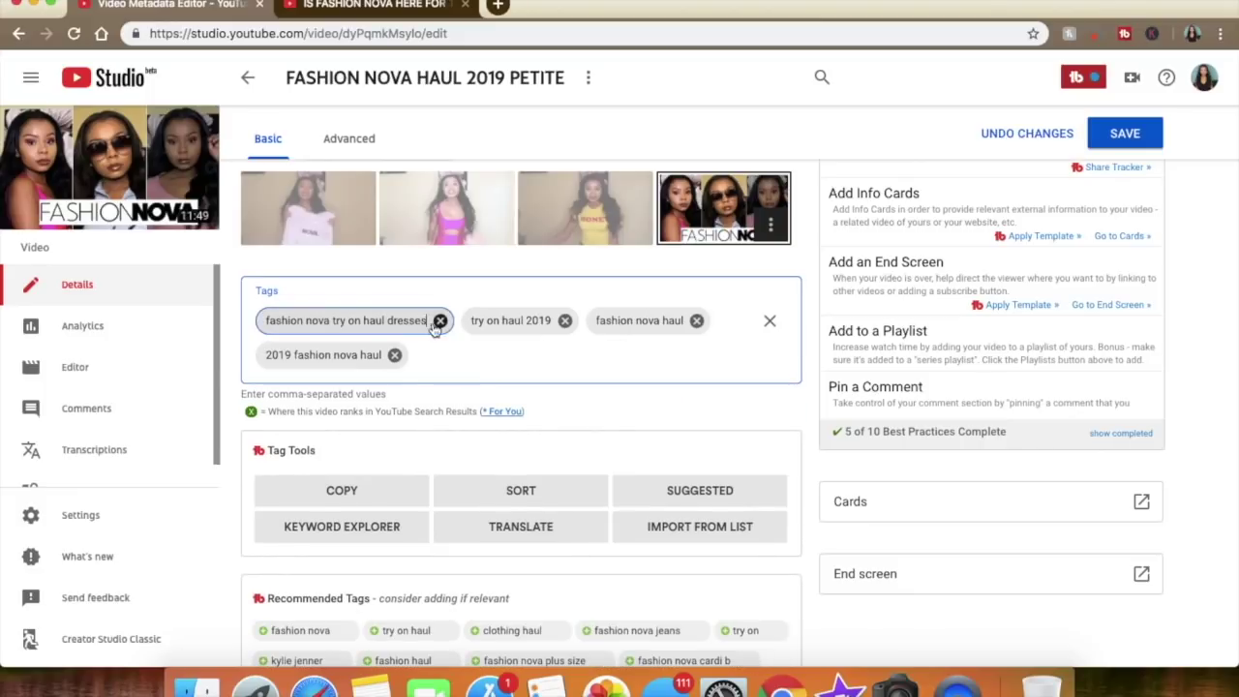
click(437, 321)
click(359, 320)
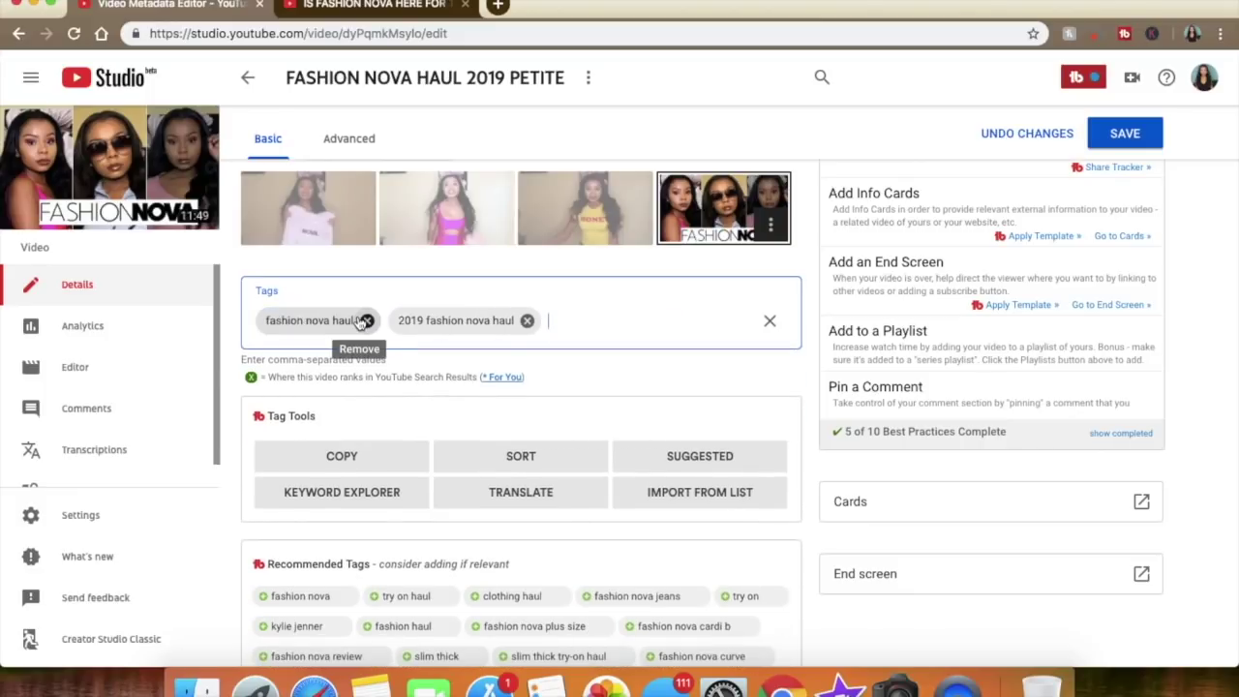
click(359, 320)
click(394, 322)
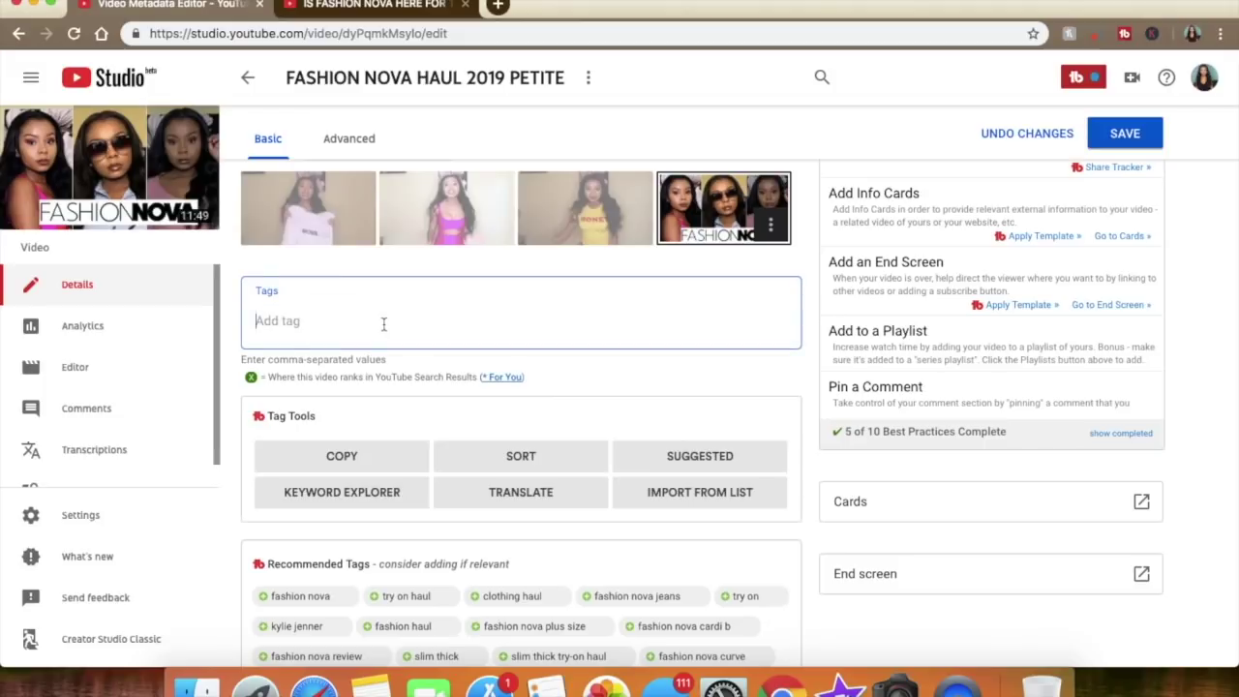
Add 'fashion nova skinny girl try on haul' as a tag, select the title, then remove that tag
key(ctrl+v)
key(Return)
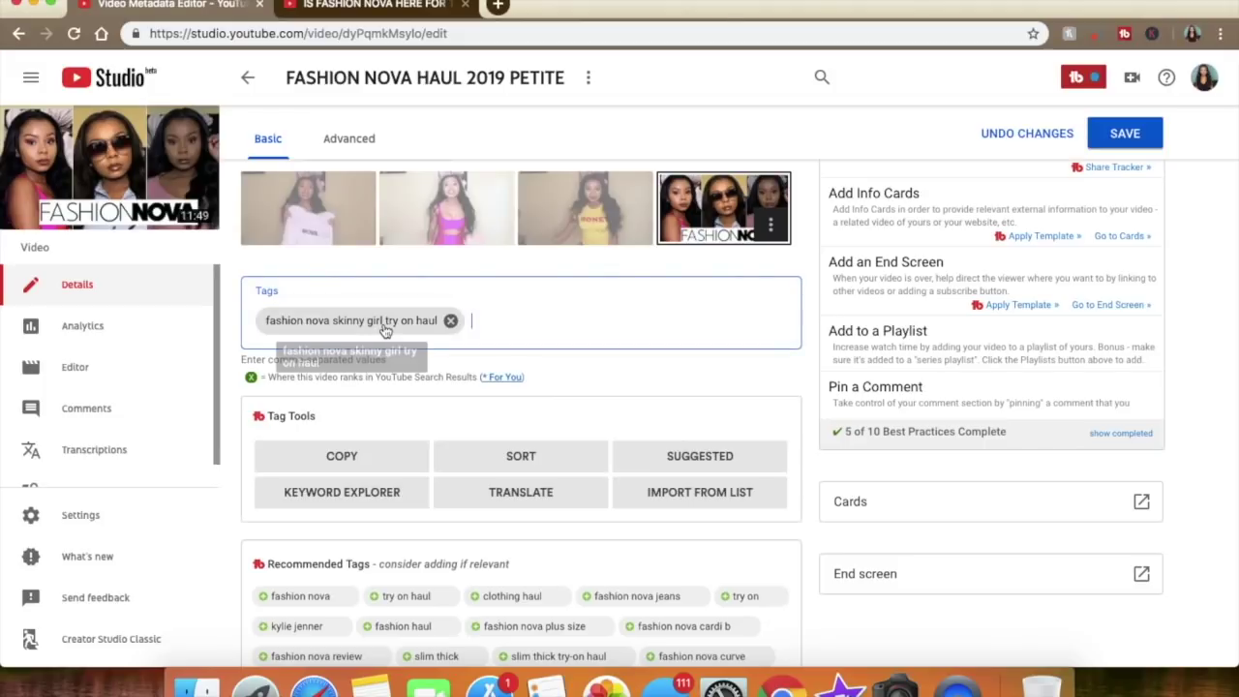
scroll(383, 327, up, 5)
drag(474, 222, 244, 182)
key(super+c)
scroll(244, 182, down, 10)
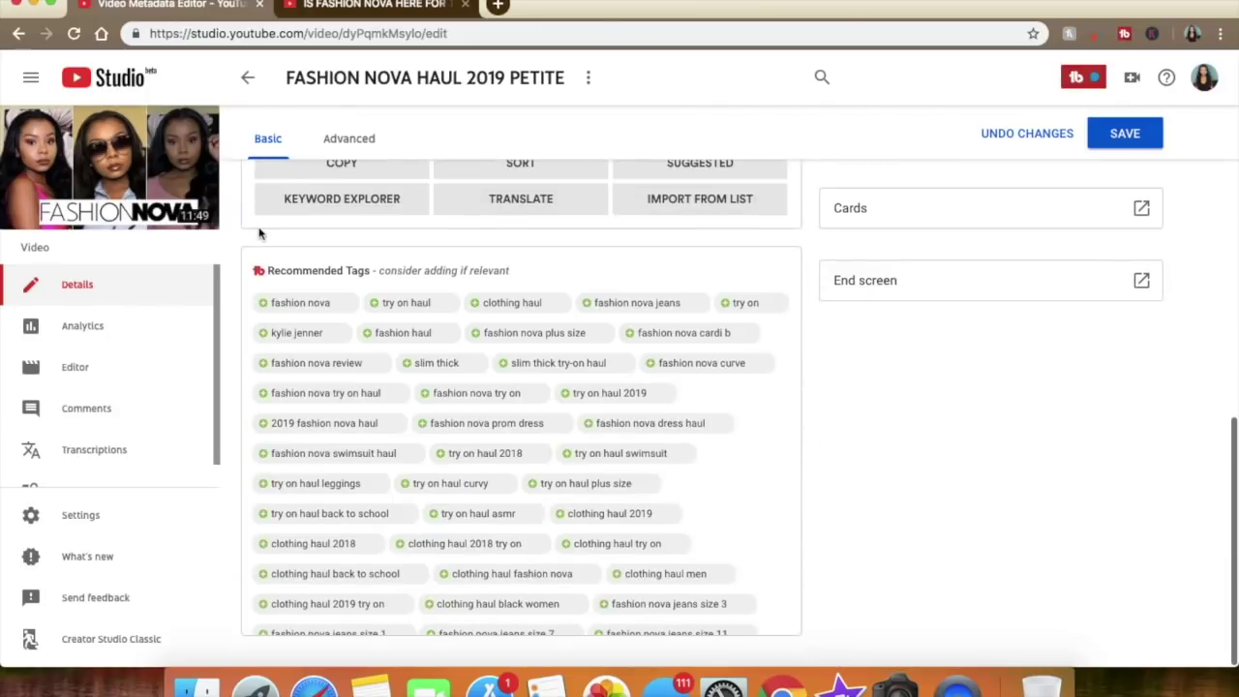
scroll(260, 233, up, 4)
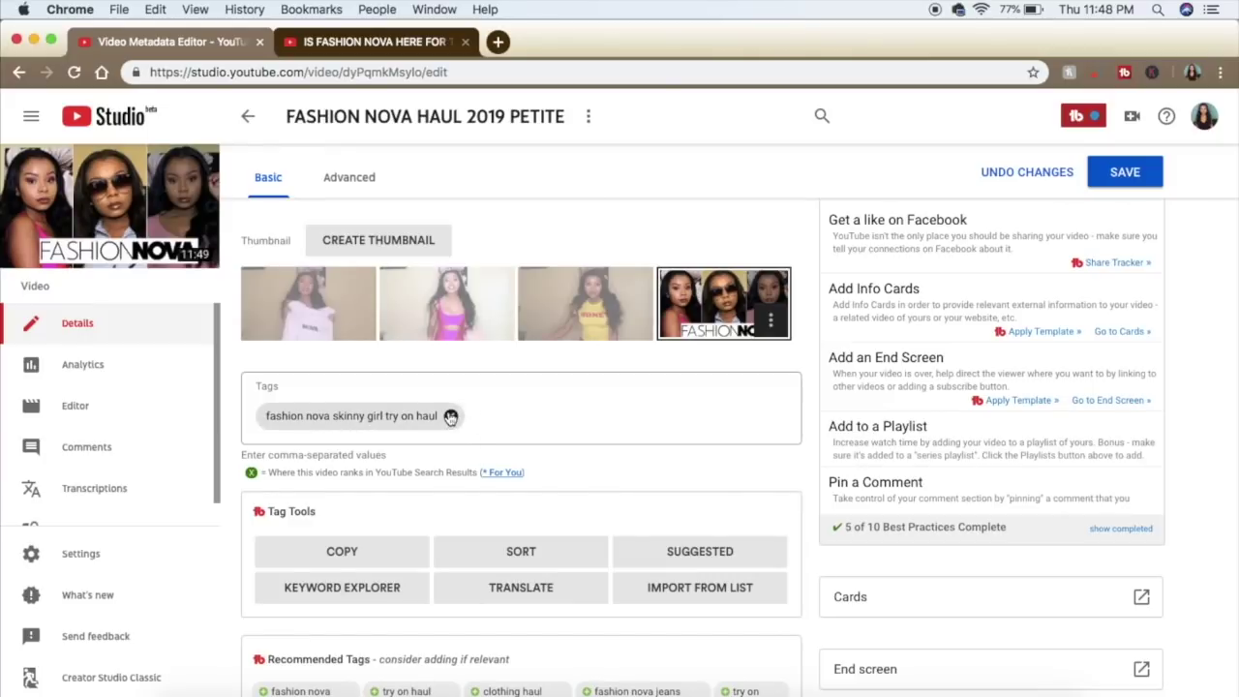
click(450, 416)
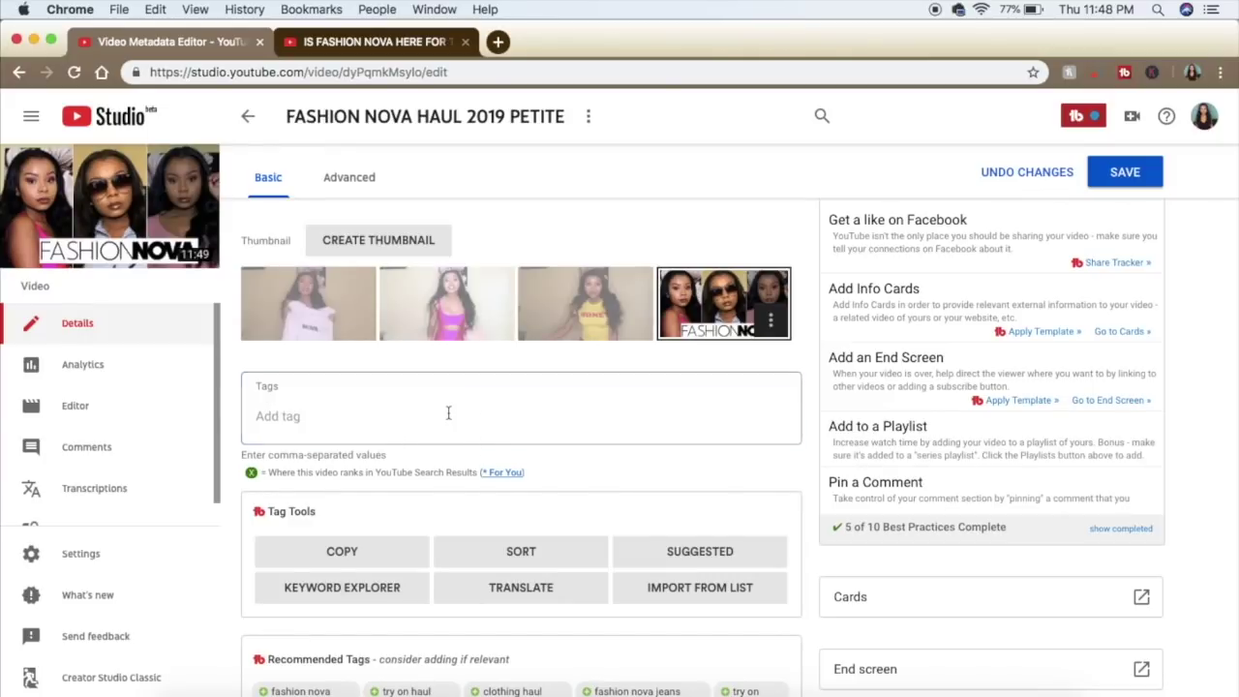
Add 'FASHION NOVA HAUL 2019 PETITE' as a tag and delete the duplicate chip
key(super+v)
key(Return)
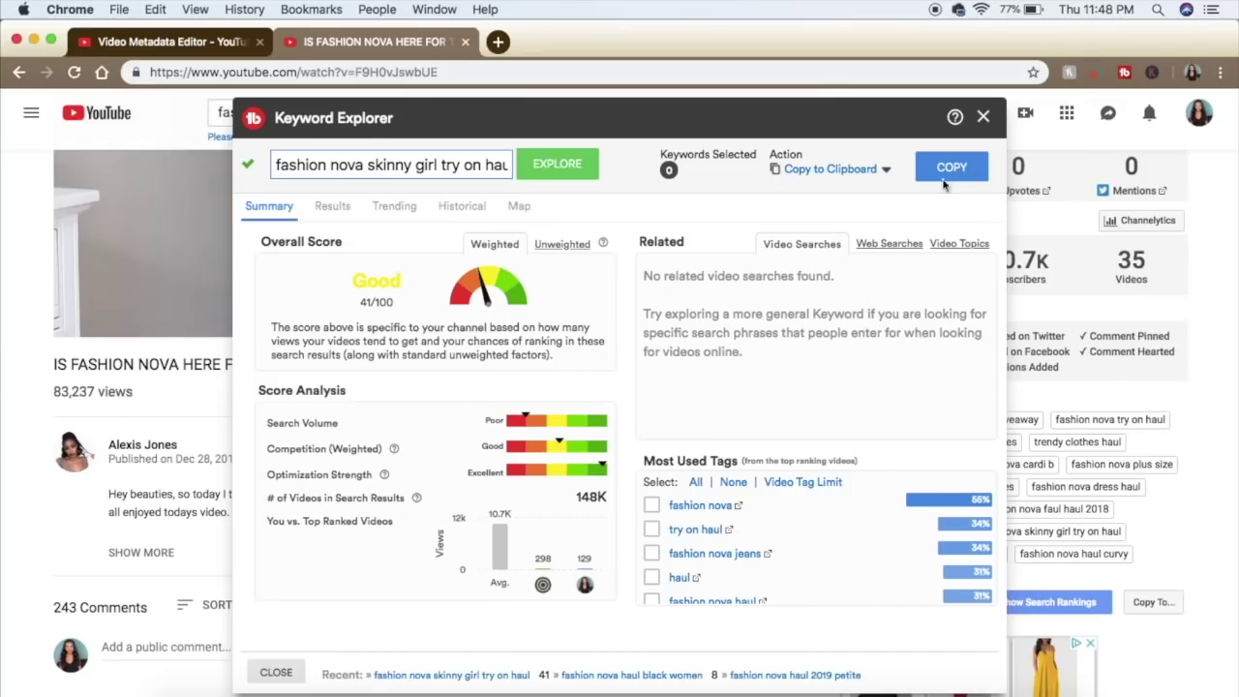
click(944, 174)
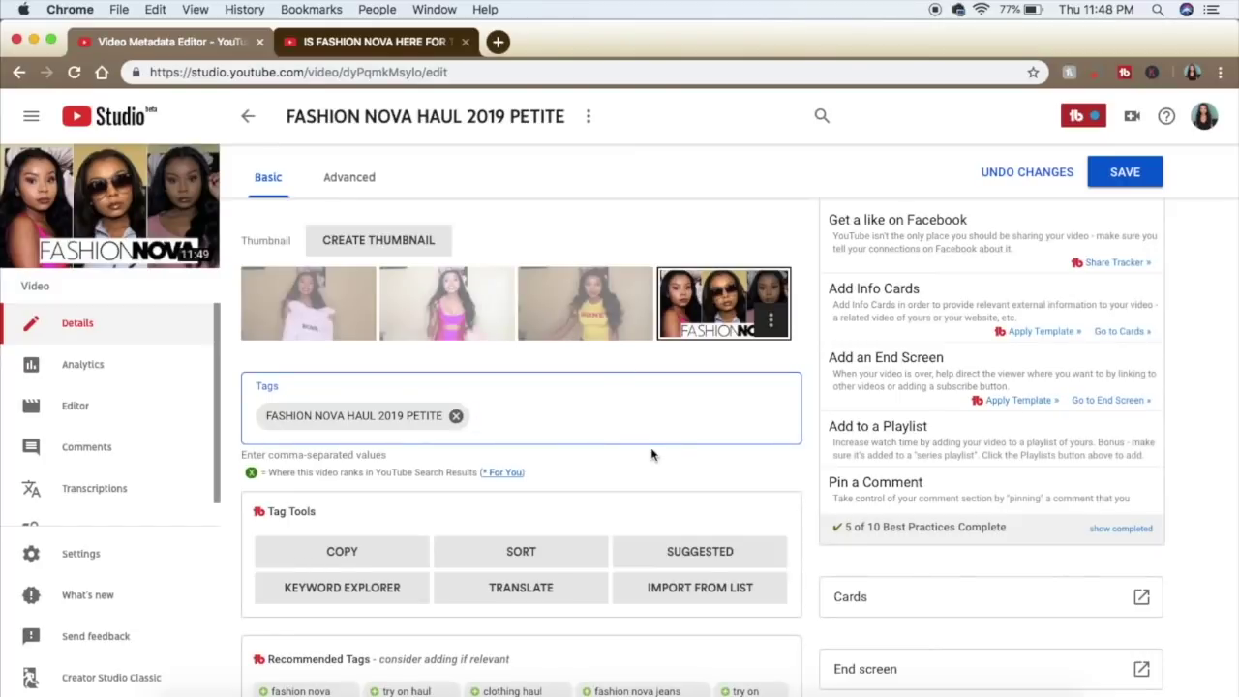
key(super+v)
key(Return)
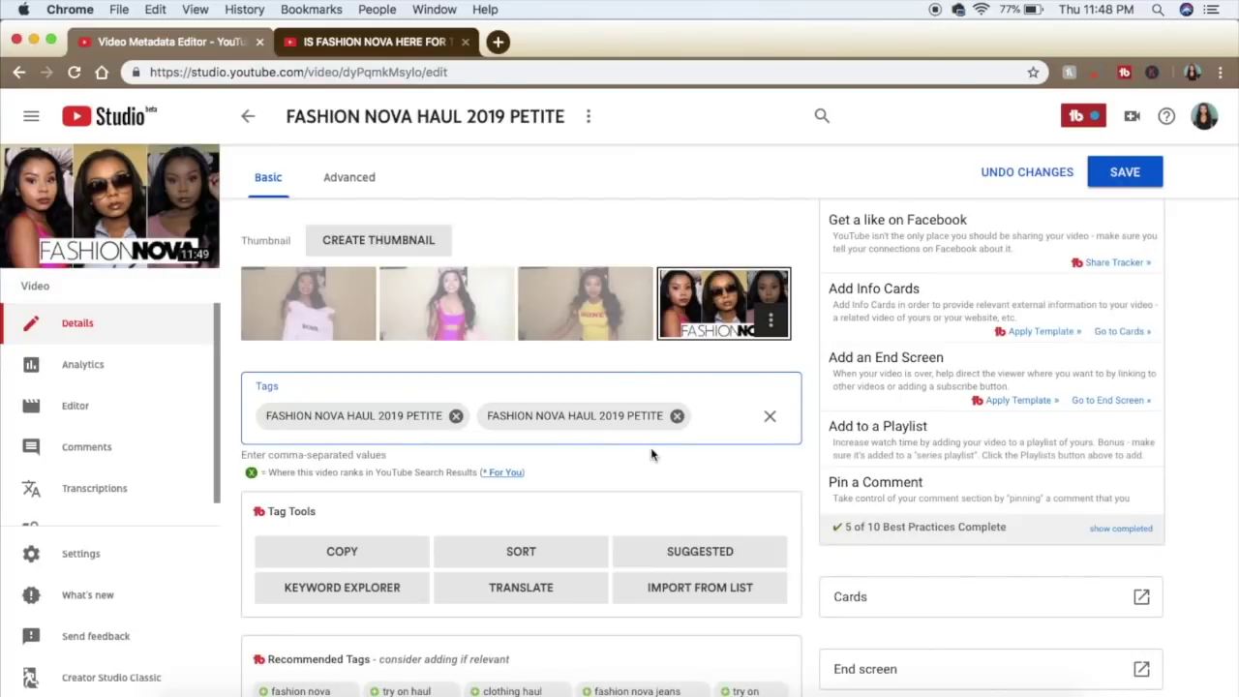
click(677, 416)
Copy 'fashion nova skinny girl try on haul' from the research tab, then return to the skinny girls video
click(358, 42)
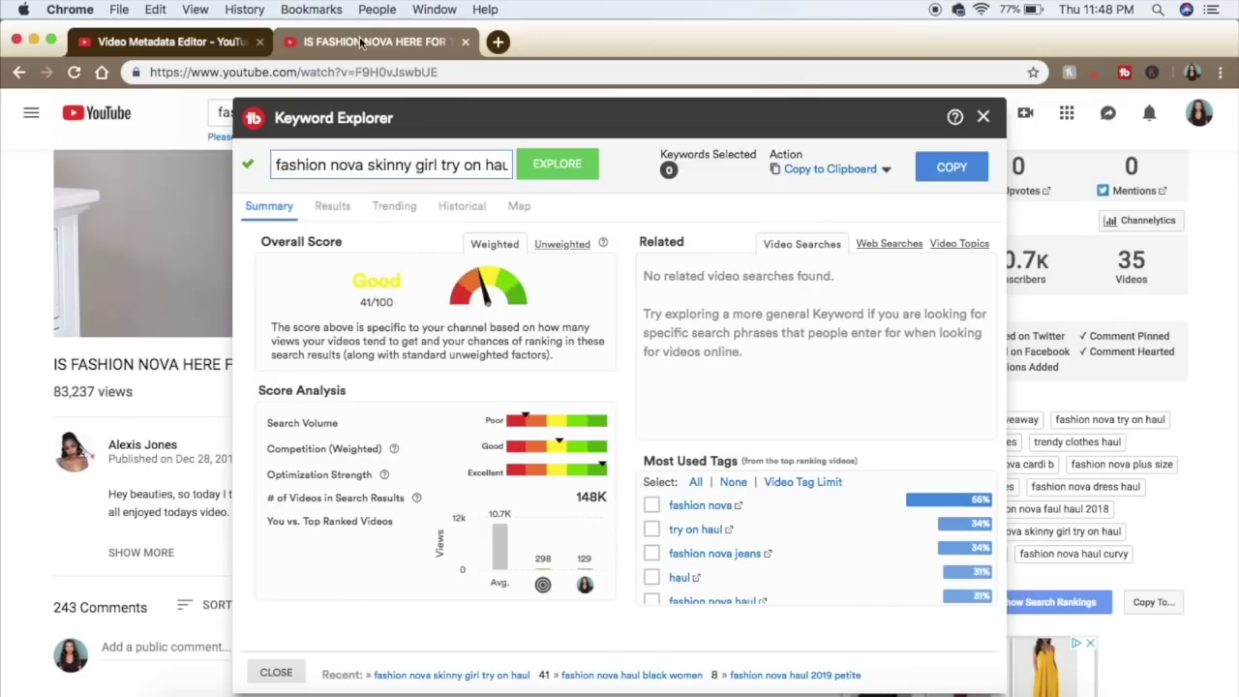
click(951, 168)
click(164, 42)
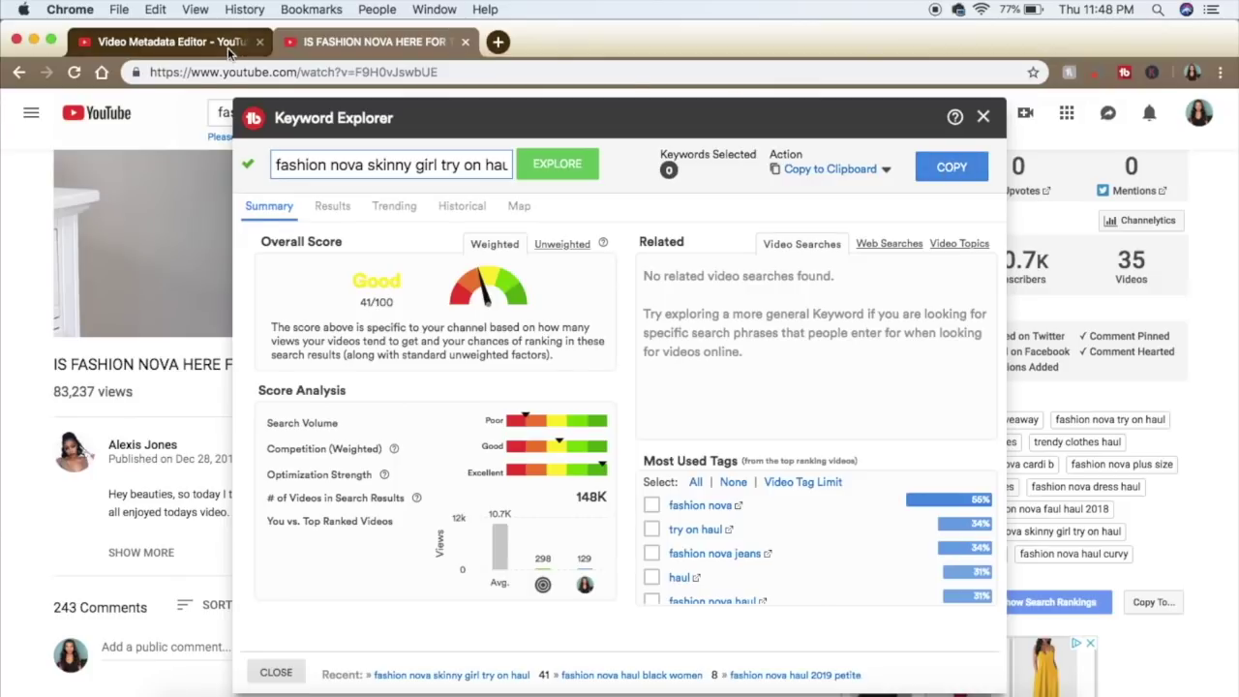
click(545, 417)
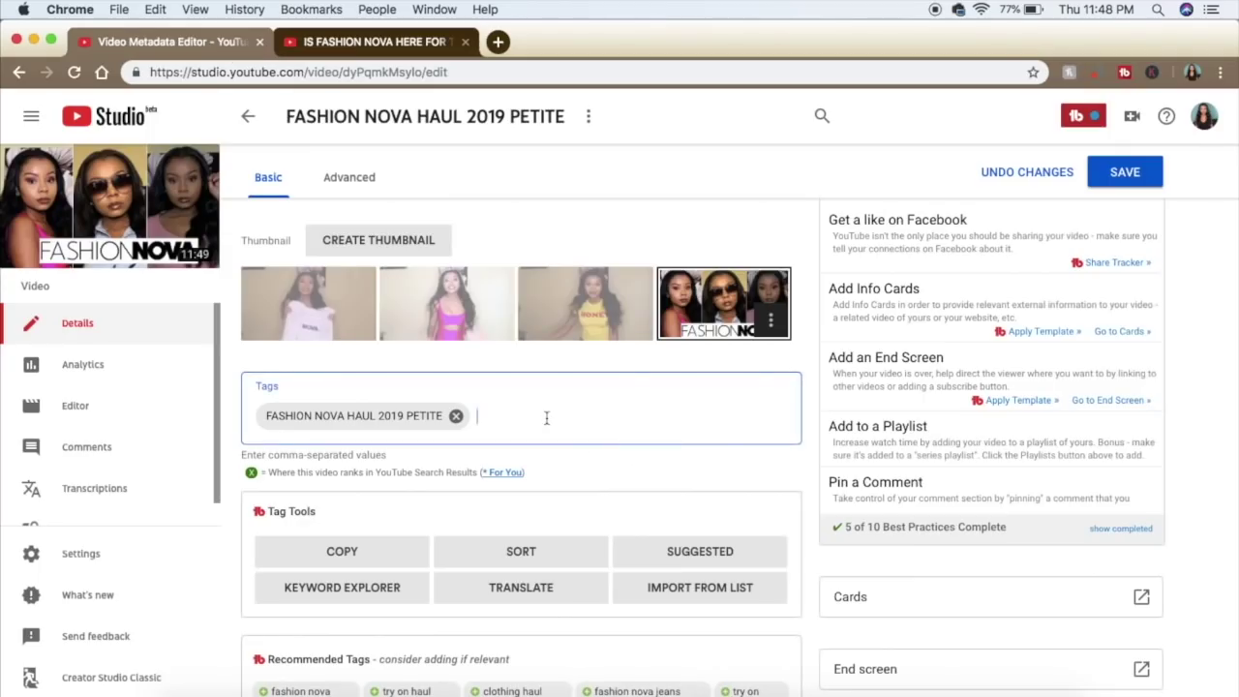
click(358, 41)
scroll(518, 237, up, 3)
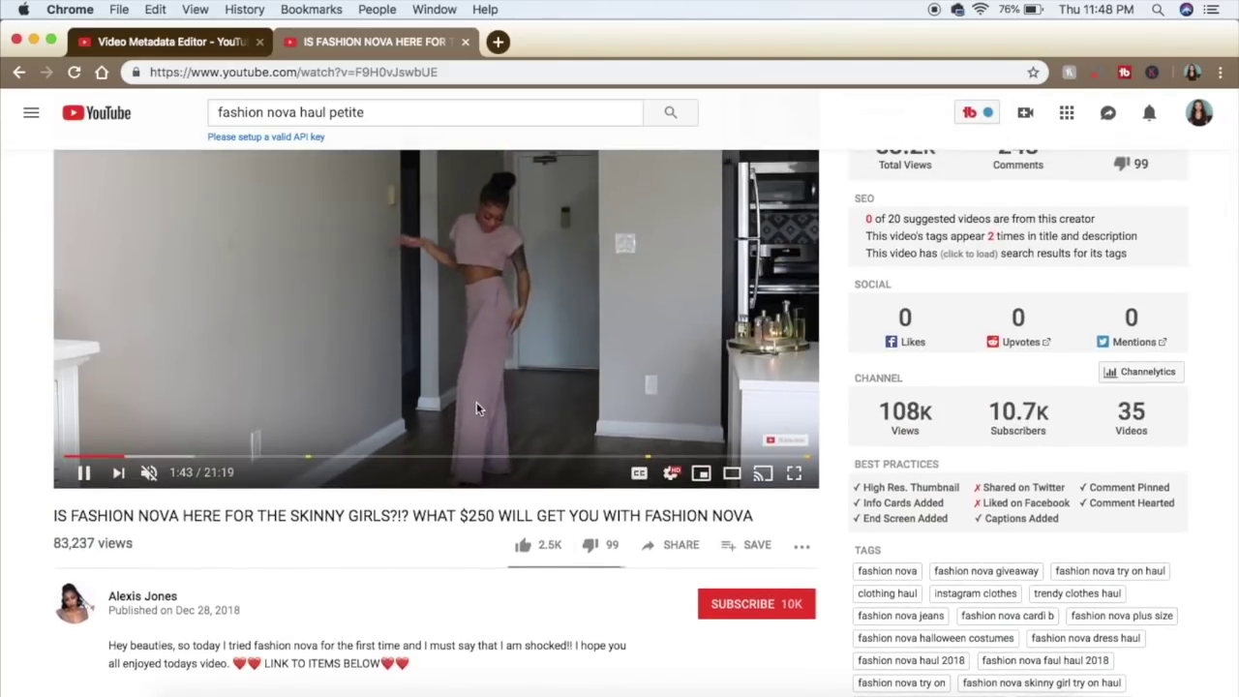
Check the keyword score of the 'fashion nova cardi b' tag
scroll(1028, 474, down, 3)
click(1028, 472)
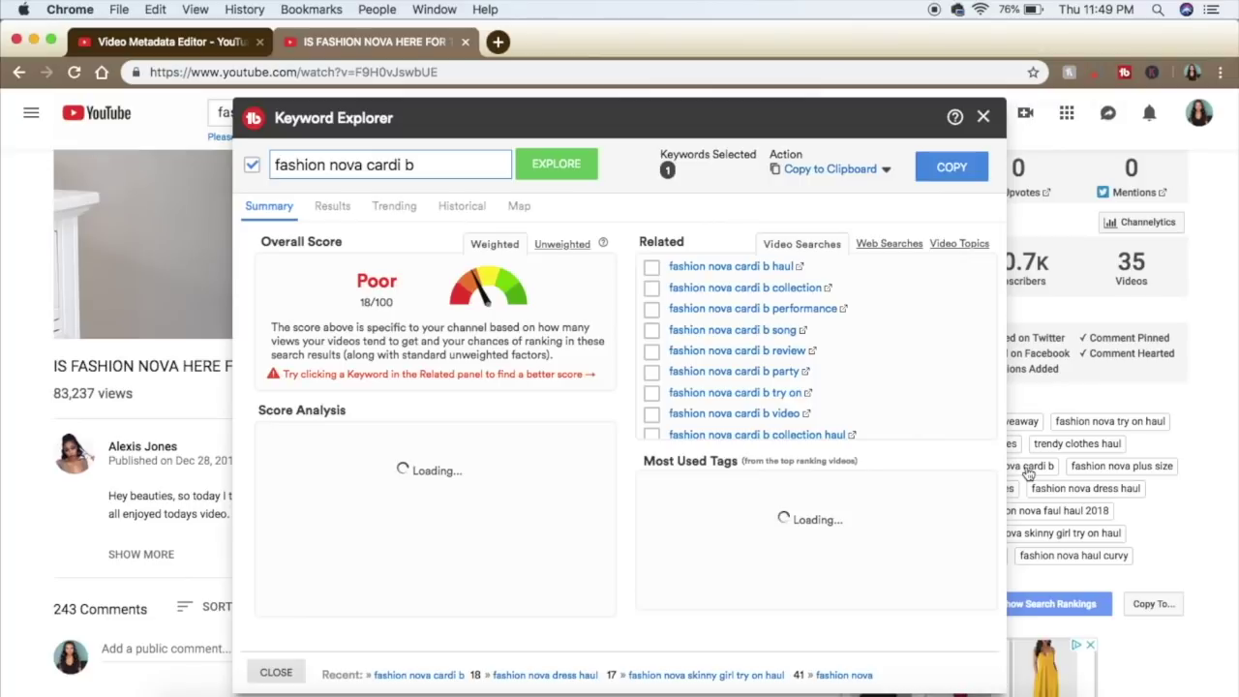
click(982, 118)
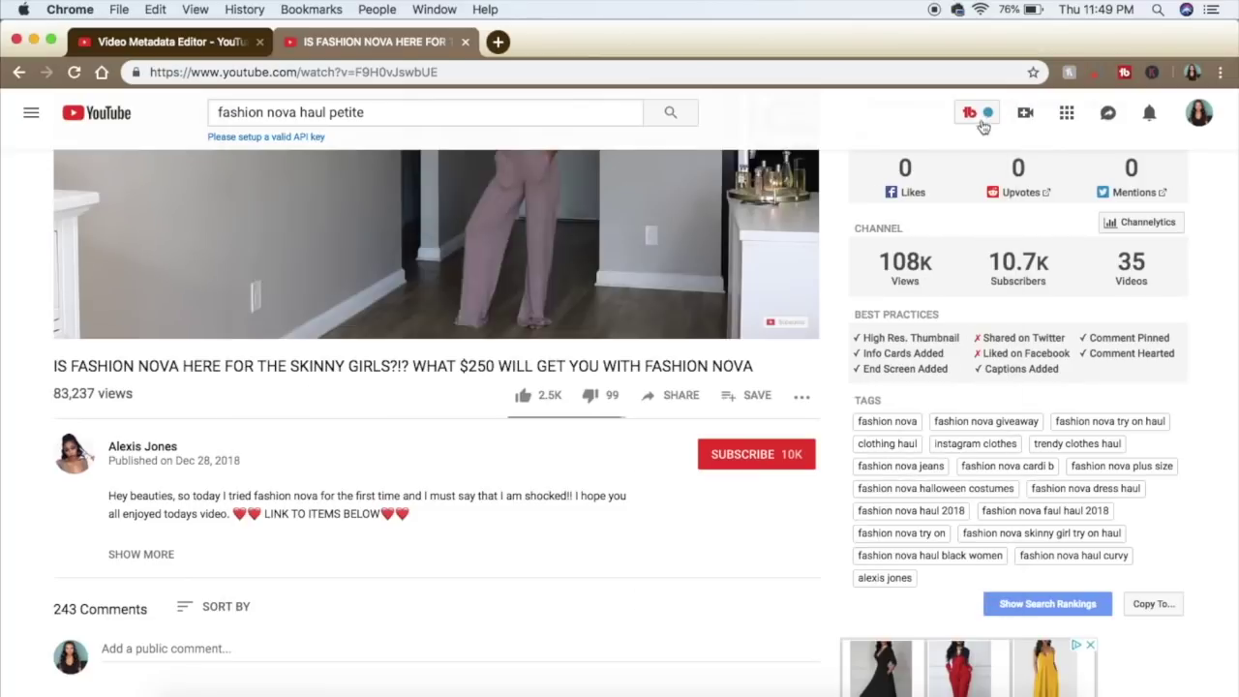
Research 'fashion nova dress haul', copy the related keyword 'fashion nova dress haul skinny', and paste it into Studio's Tags
scroll(872, 423, down, 1)
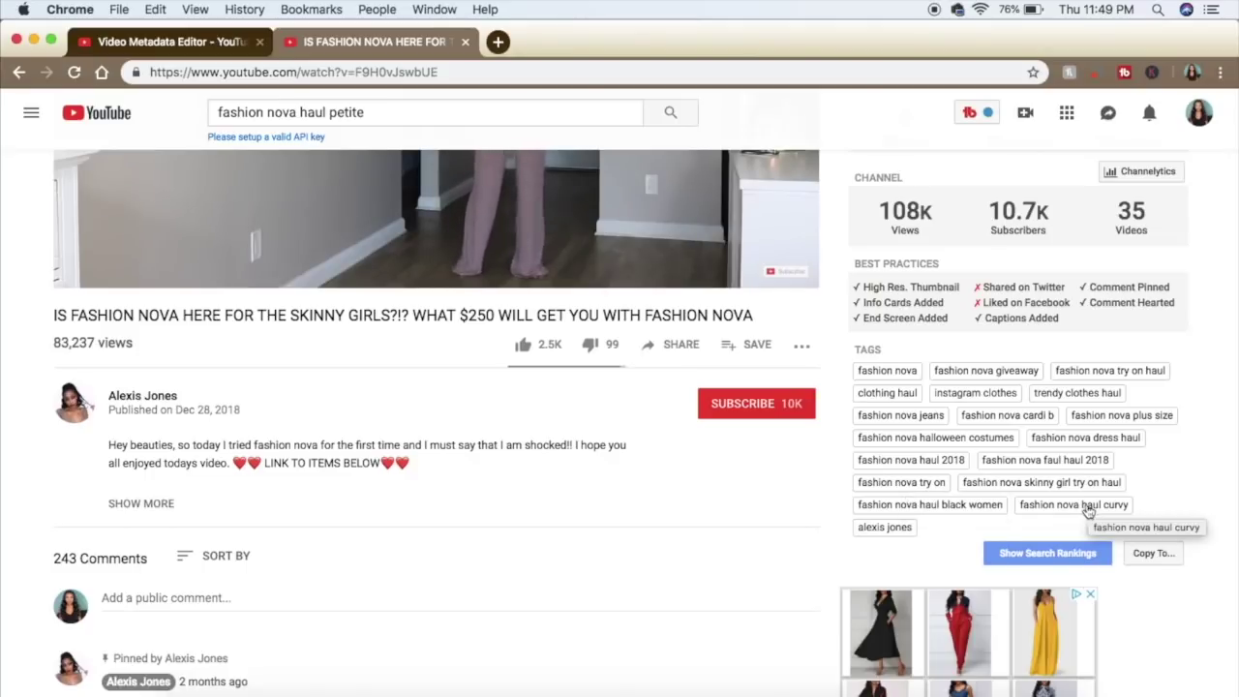
click(1078, 442)
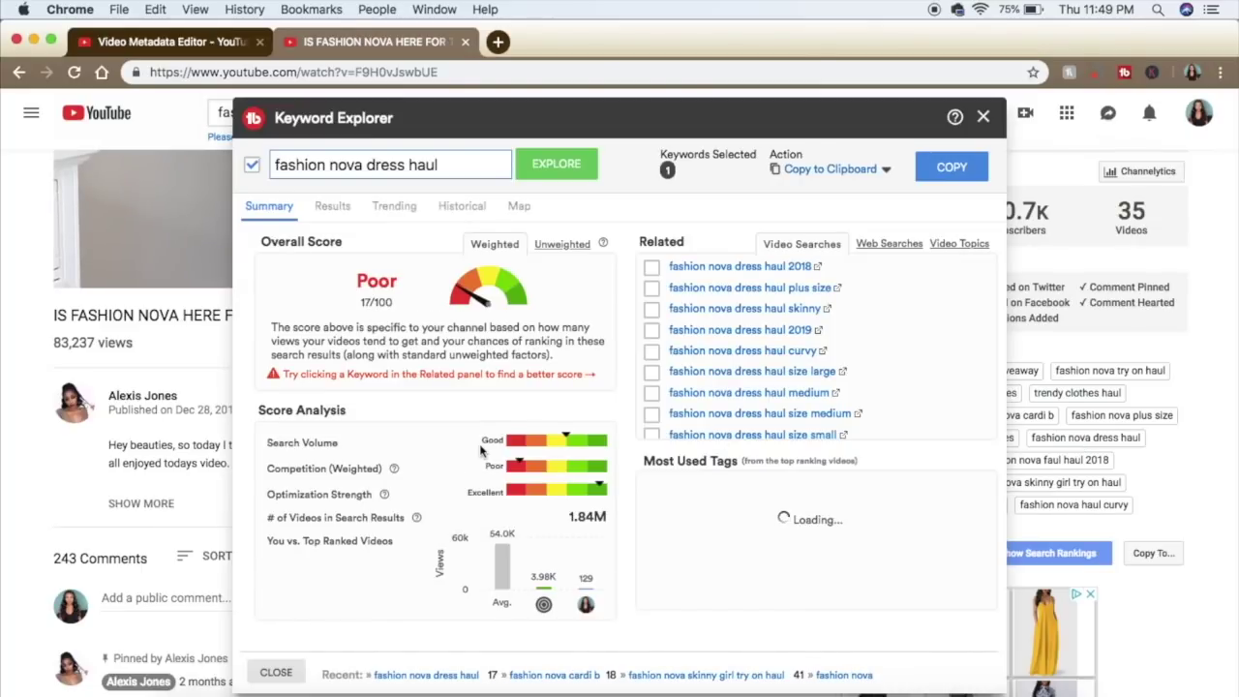
scroll(765, 368, down, 1)
scroll(765, 368, down, 1)
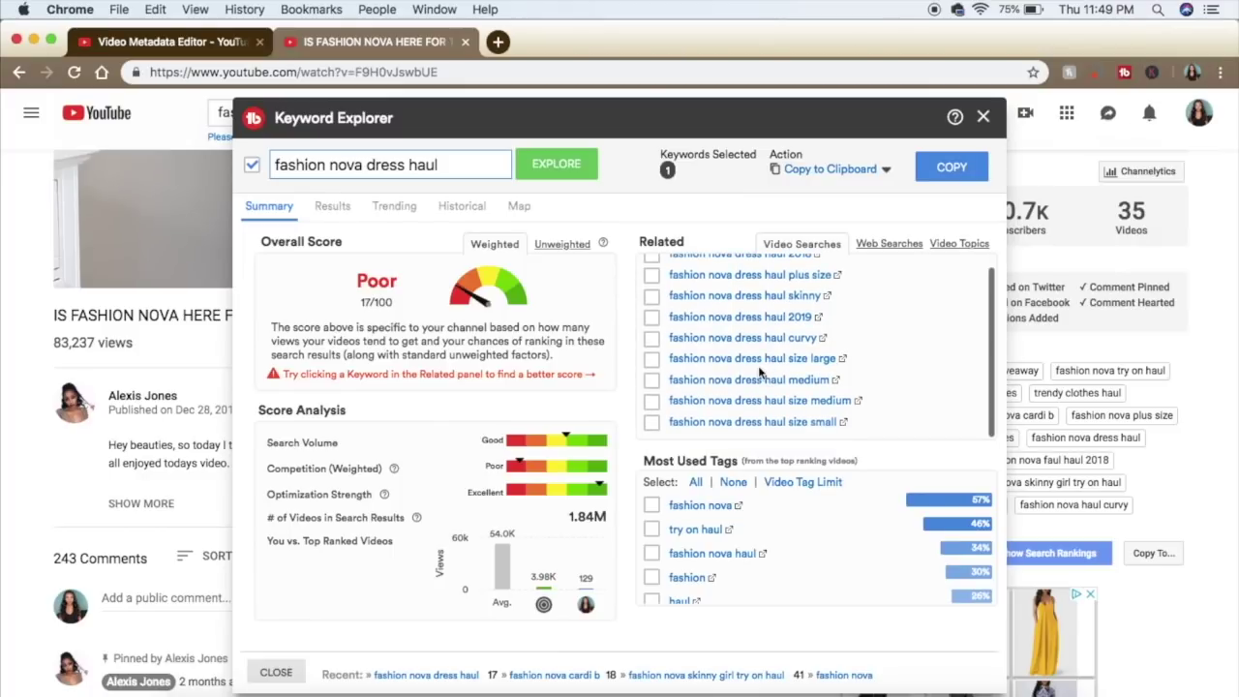
click(764, 296)
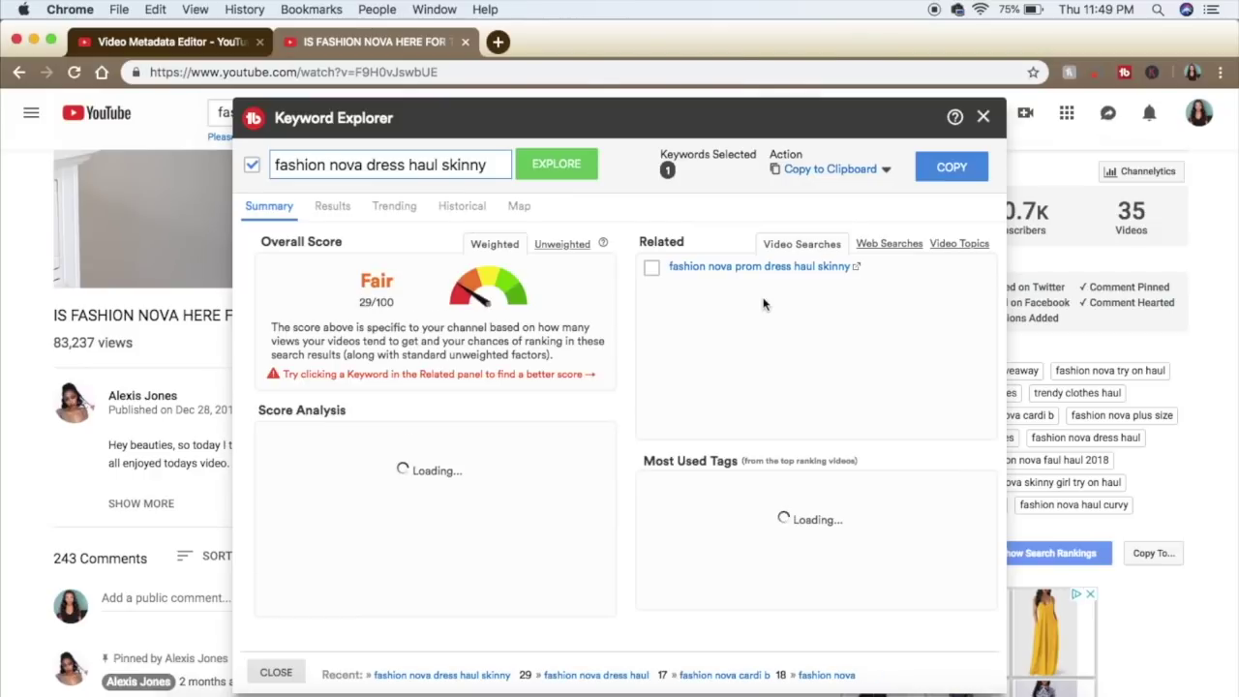
click(935, 174)
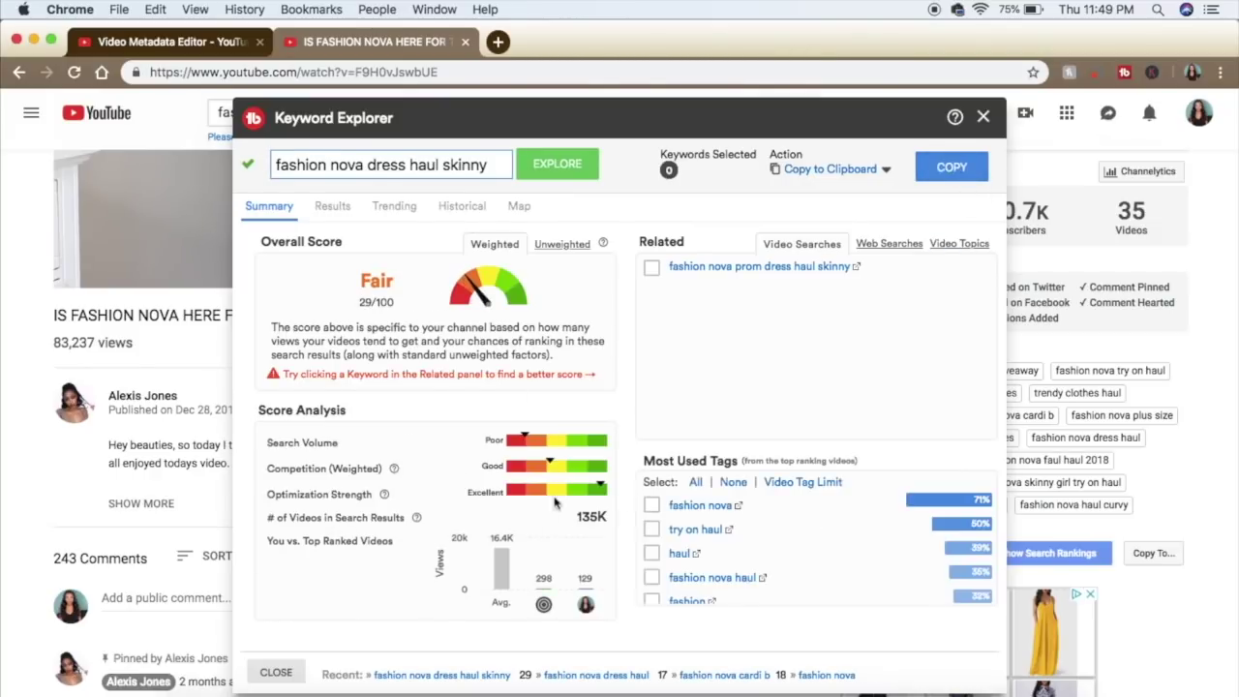
click(201, 42)
key(super+v)
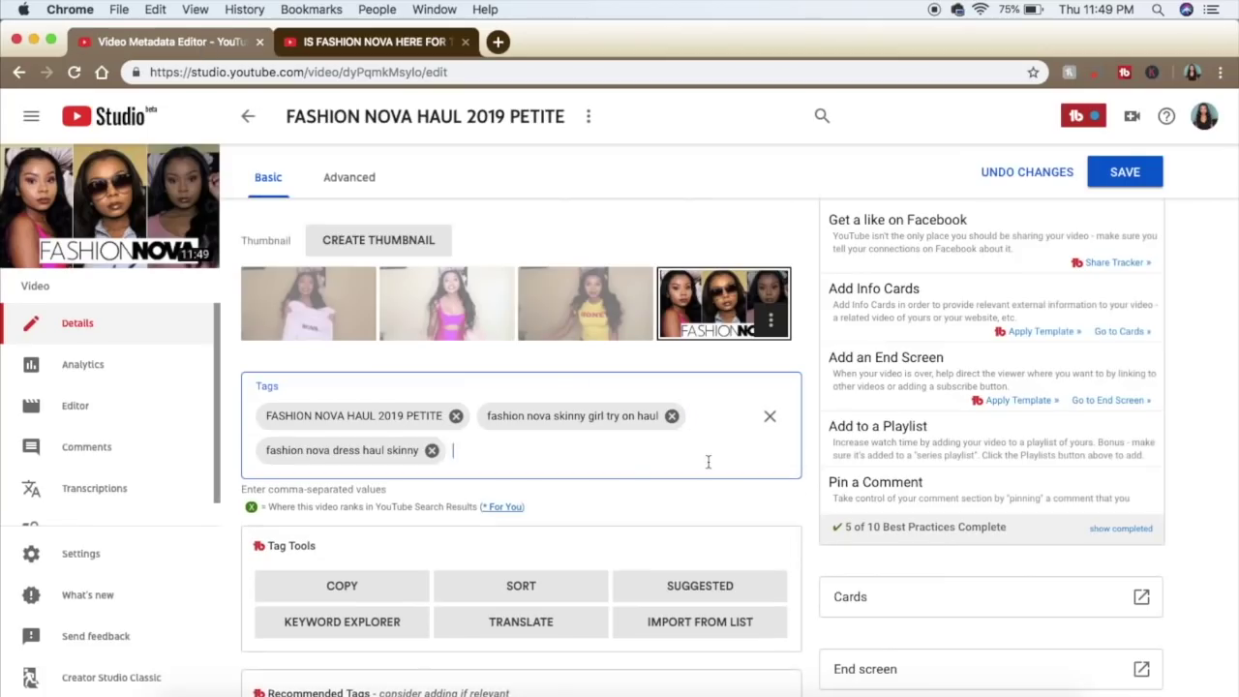
Return to the YouTube research tab and close Keyword Explorer to show the TubeBuddy panel
click(368, 42)
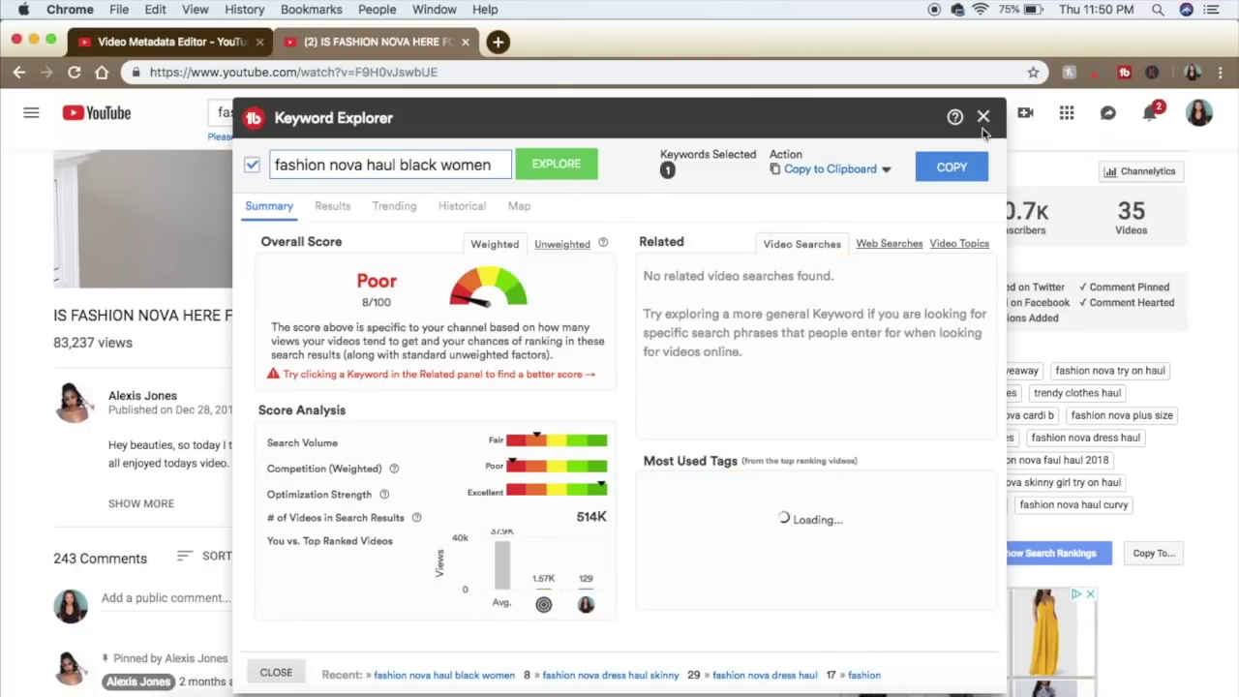
click(984, 117)
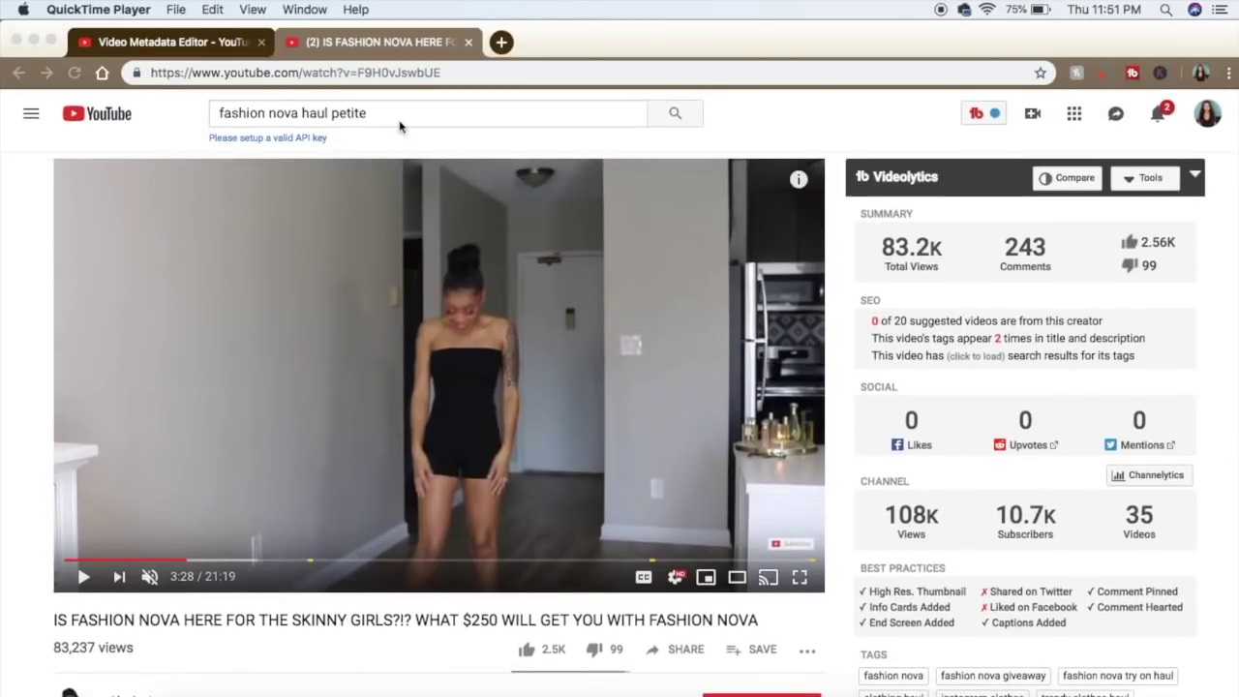
click(399, 118)
Rerun the 'fashion nova haul petite' search and open the Nava Rose first impressions haul video
click(399, 118)
key(Return)
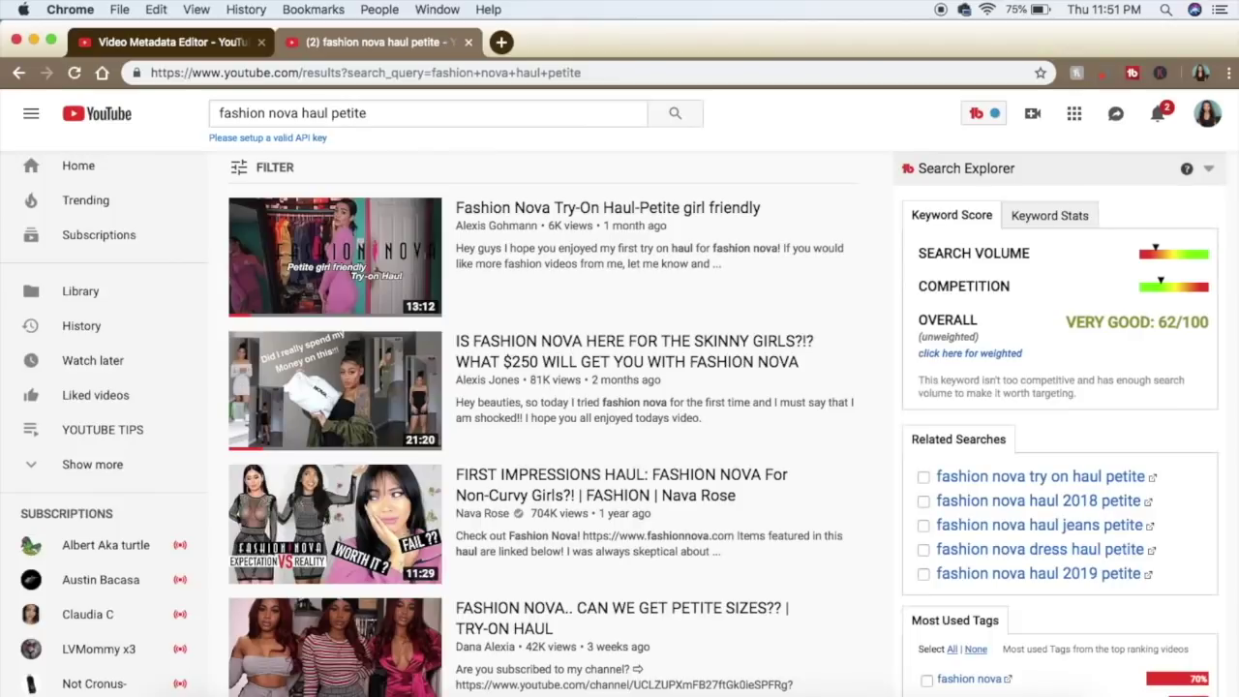
scroll(341, 513, down, 1)
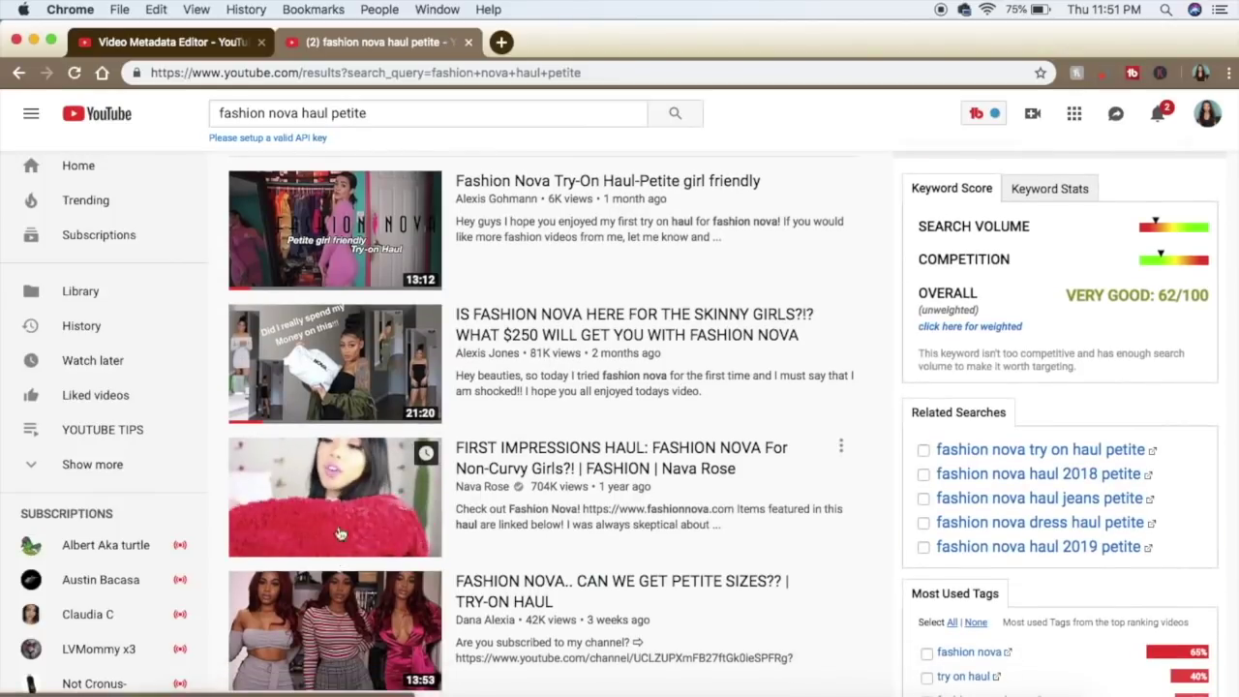
click(341, 499)
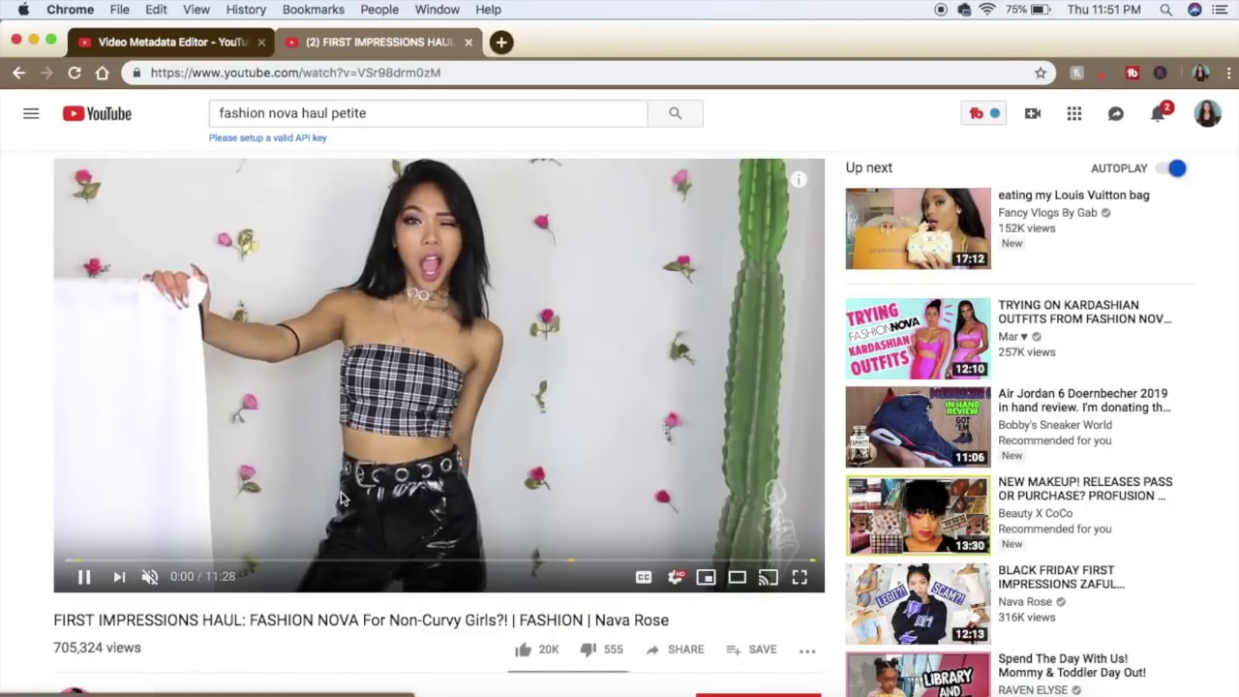
Like the Nava Rose video and check its 'cheap clothes online' tag's keyword score
scroll(340, 495, down, 1)
scroll(424, 308, up, 1)
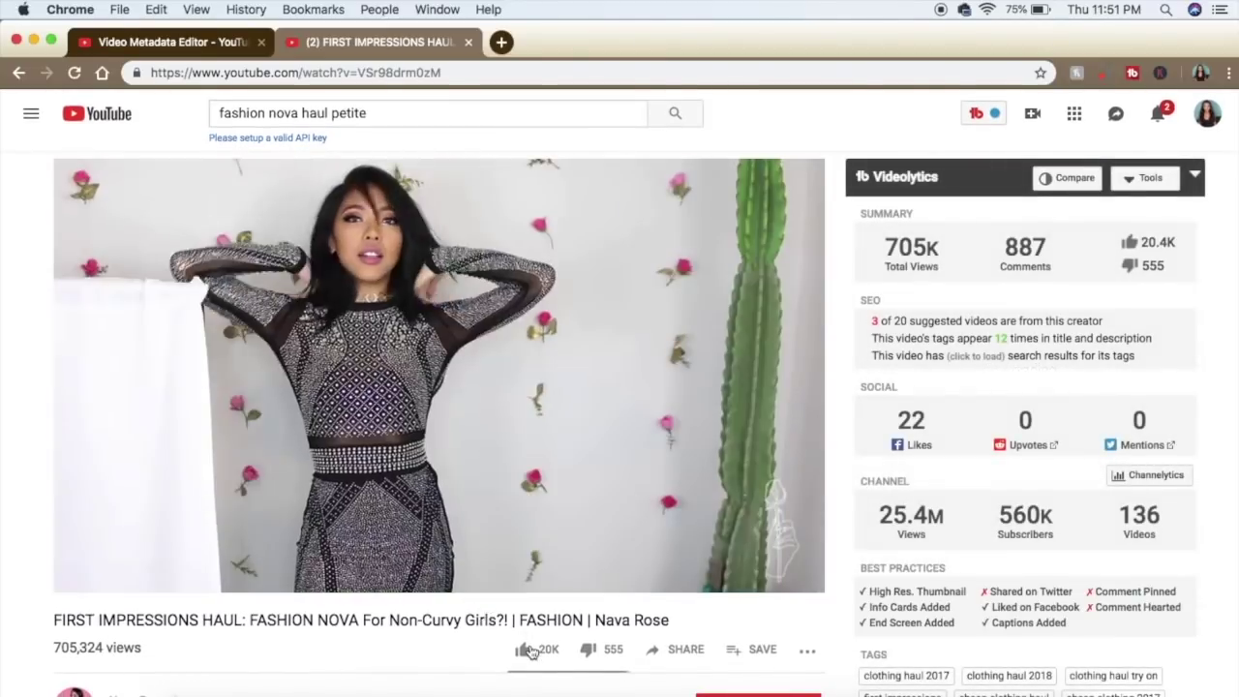
click(531, 651)
scroll(1064, 367, down, 7)
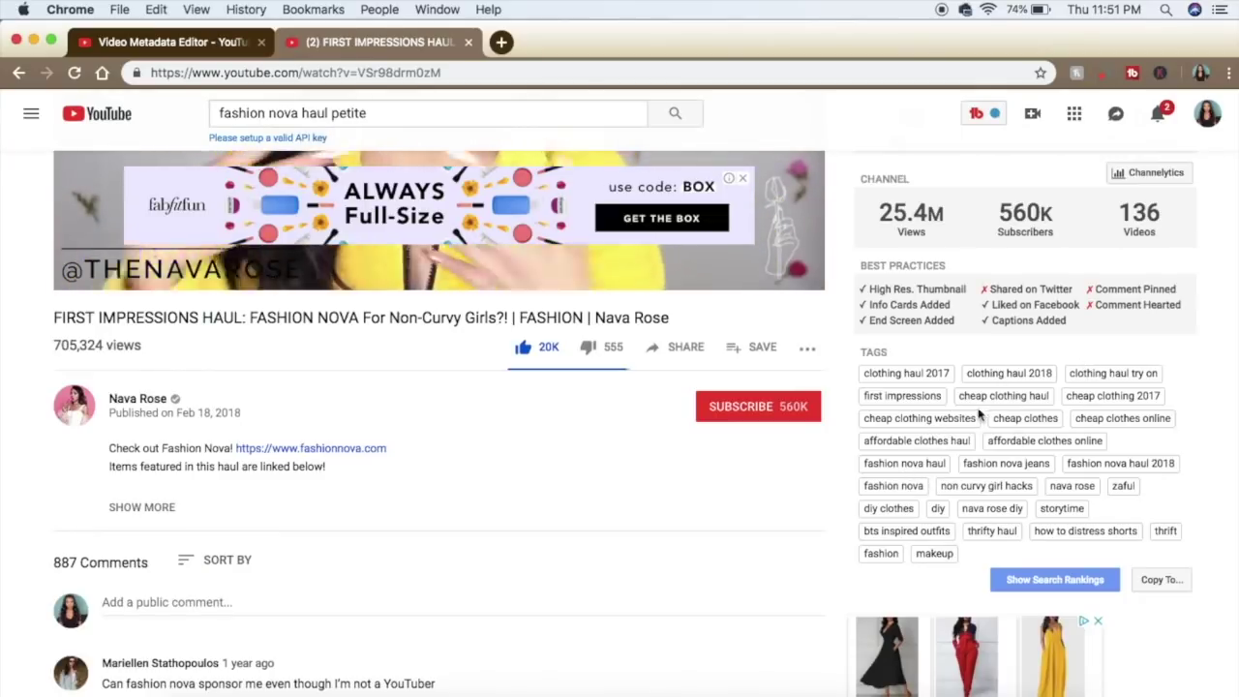
click(1119, 424)
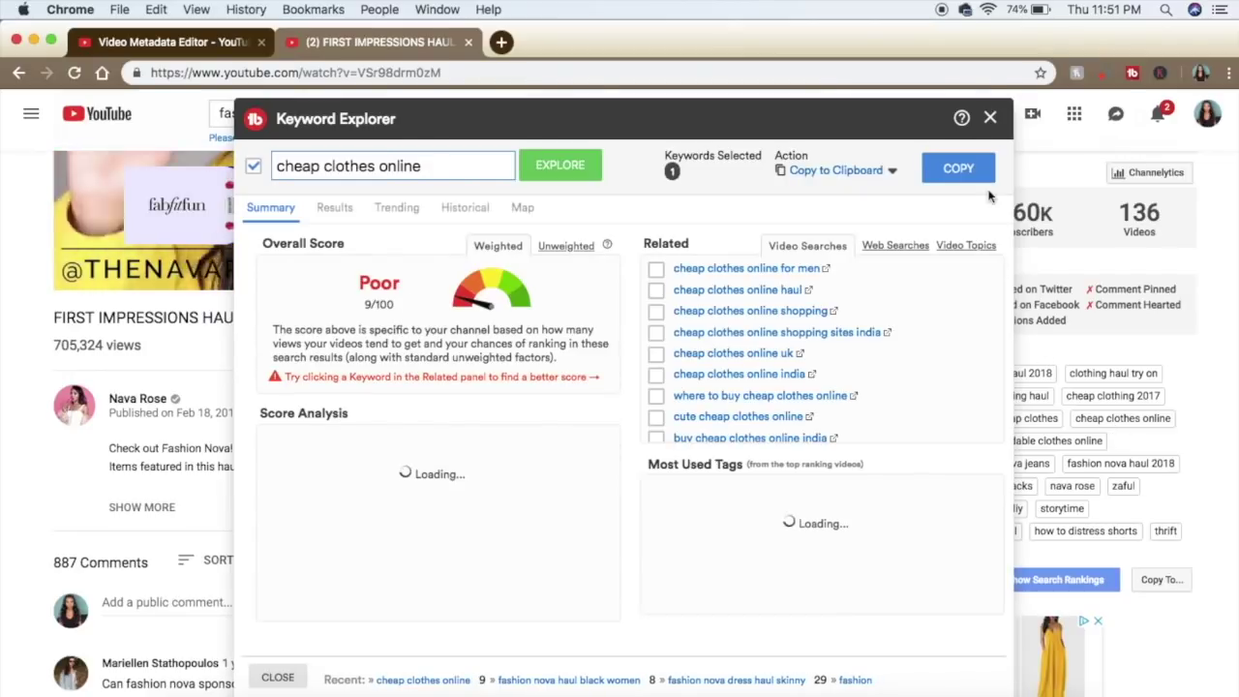
click(996, 116)
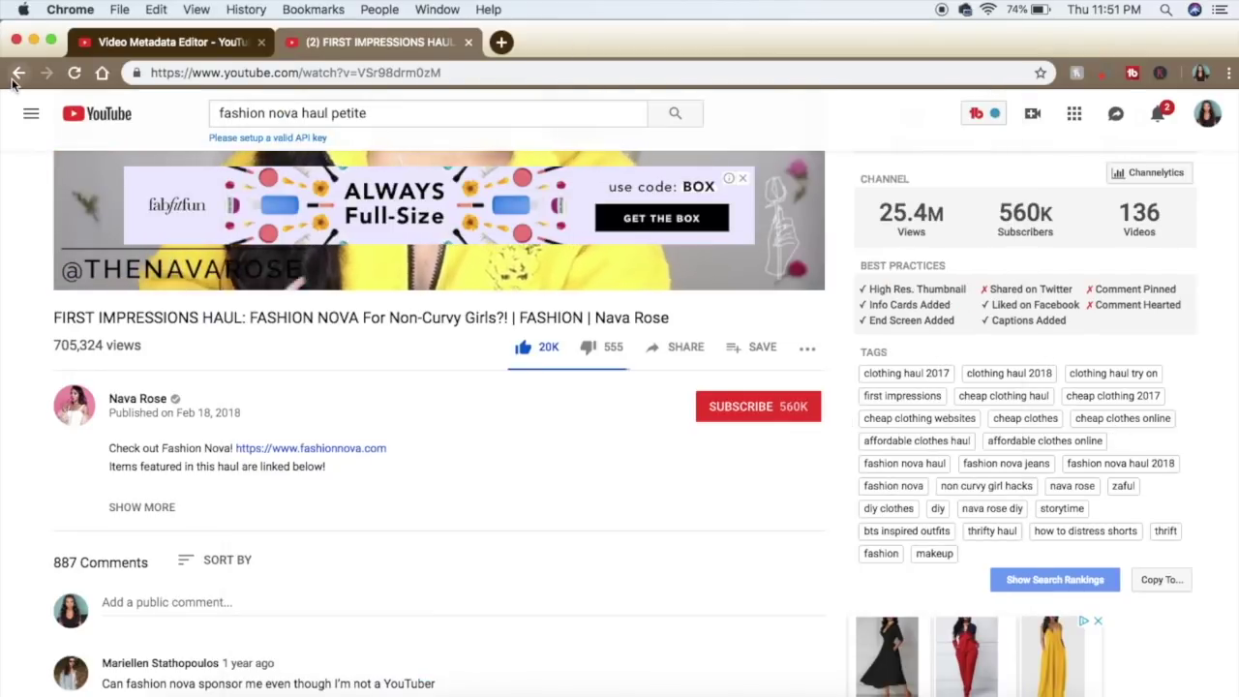
Open the petite sizes try-on haul video, skim it, and score its 'fashionova try-on haul' tag (Fair 36/100)
key(super+bracketleft)
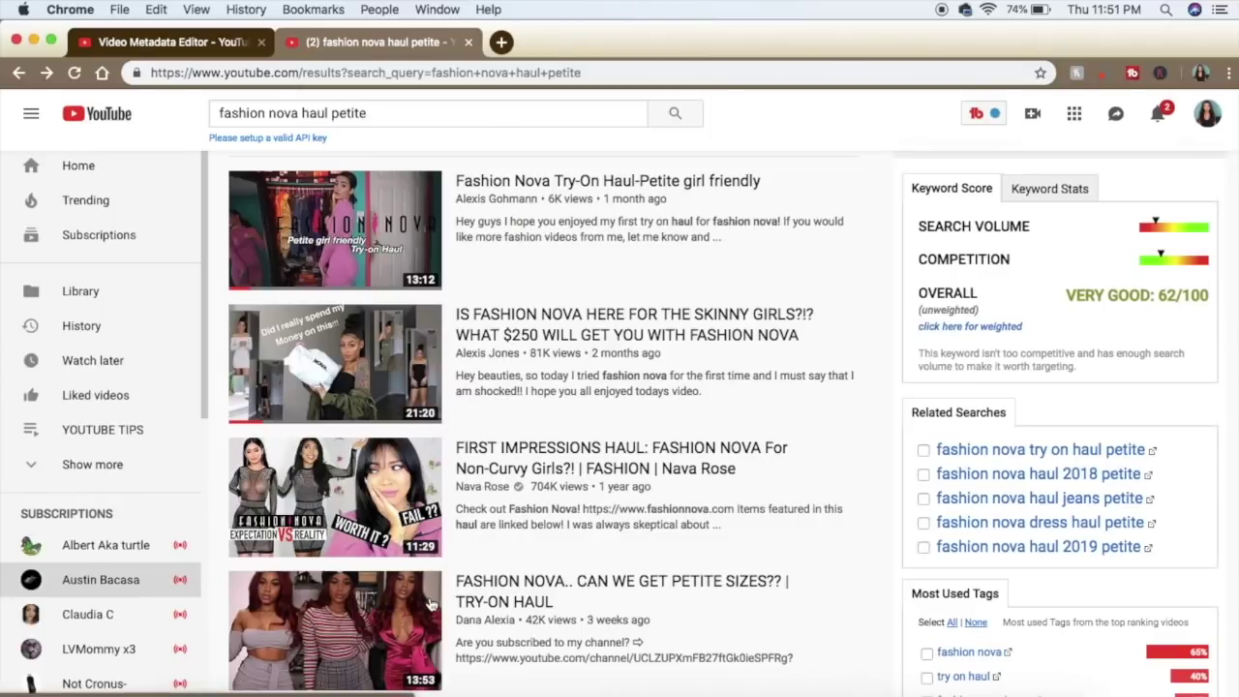
scroll(429, 605, down, 2)
click(396, 600)
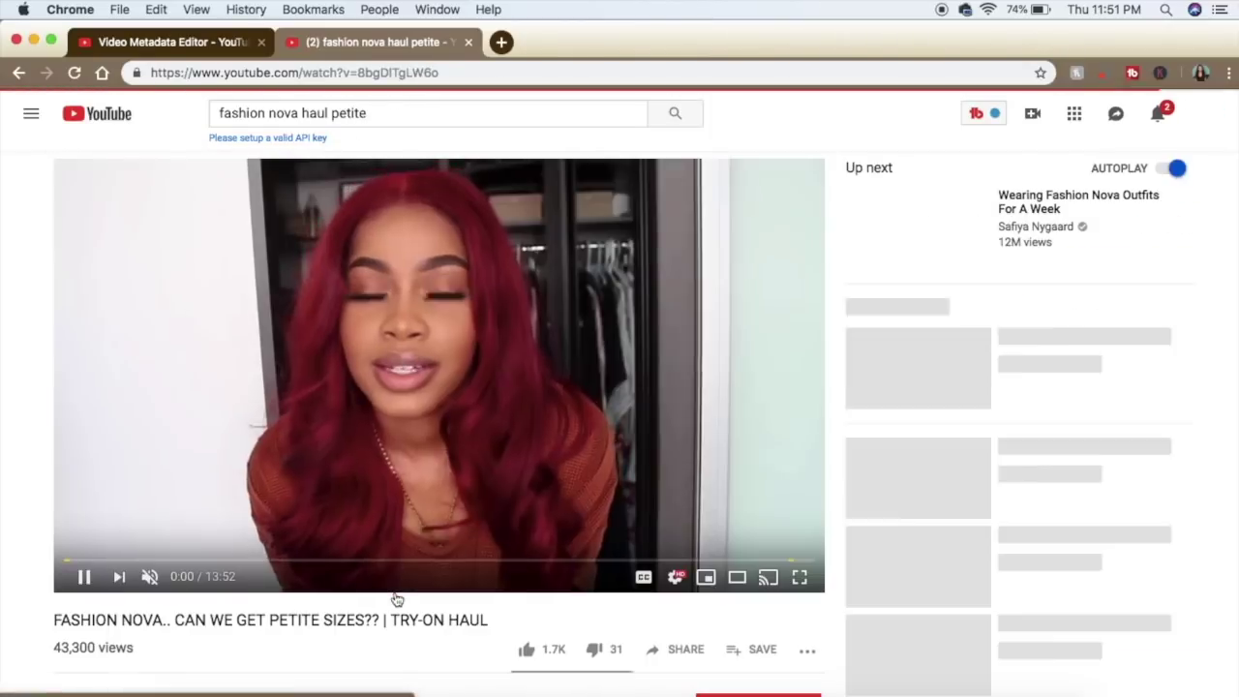
scroll(513, 538, down, 2)
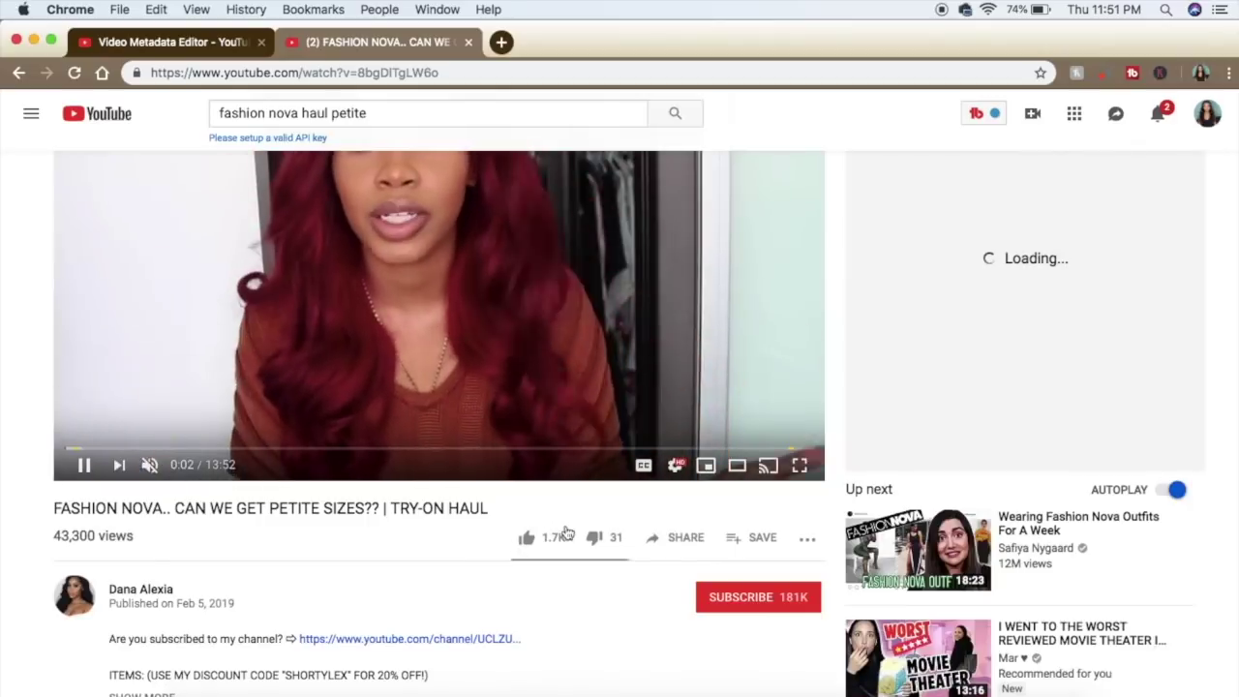
scroll(566, 532, up, 2)
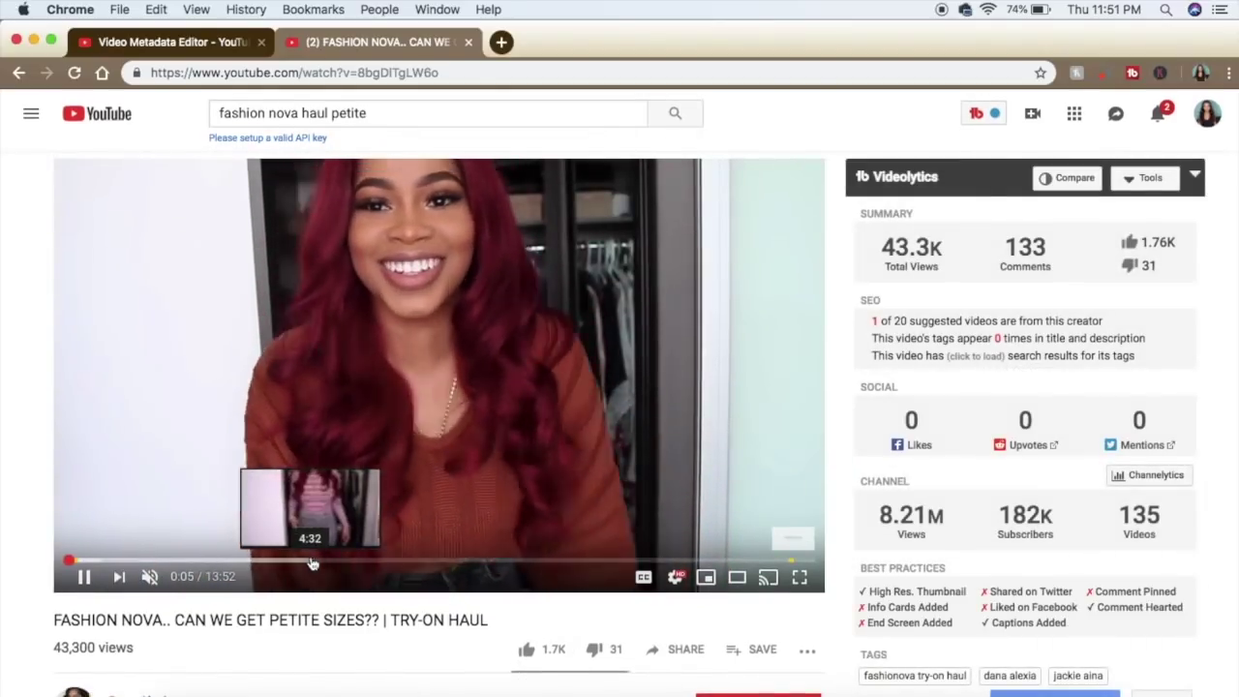
click(306, 562)
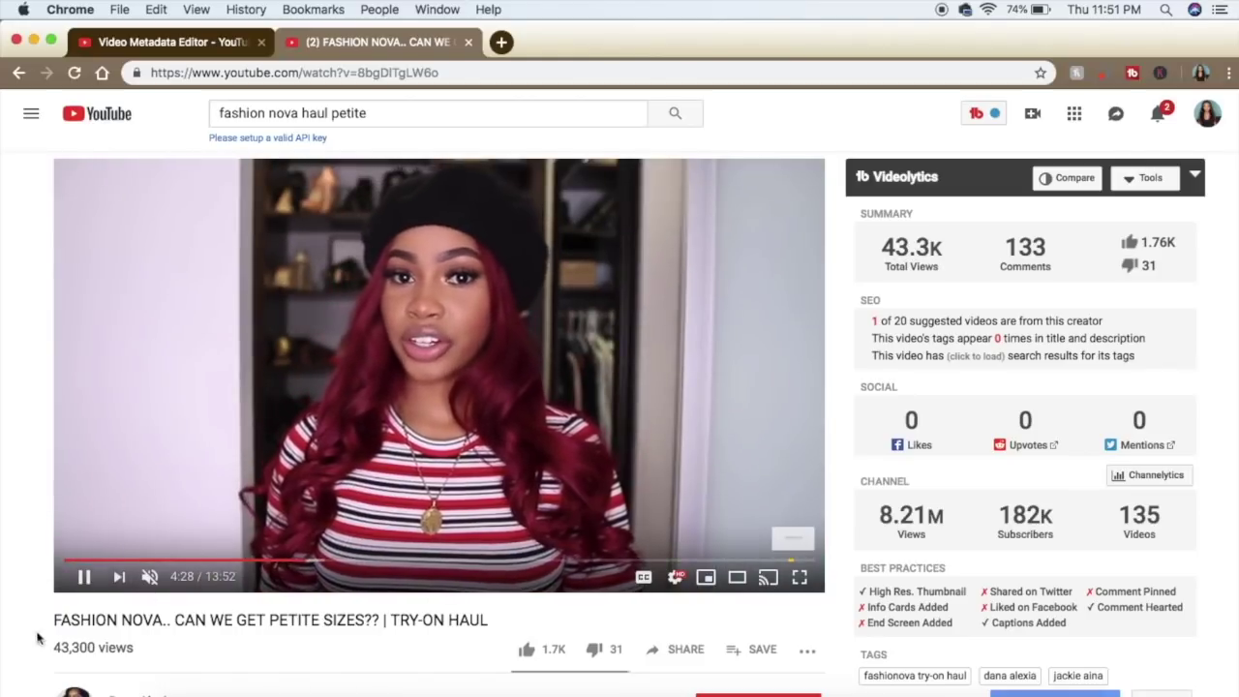
click(137, 561)
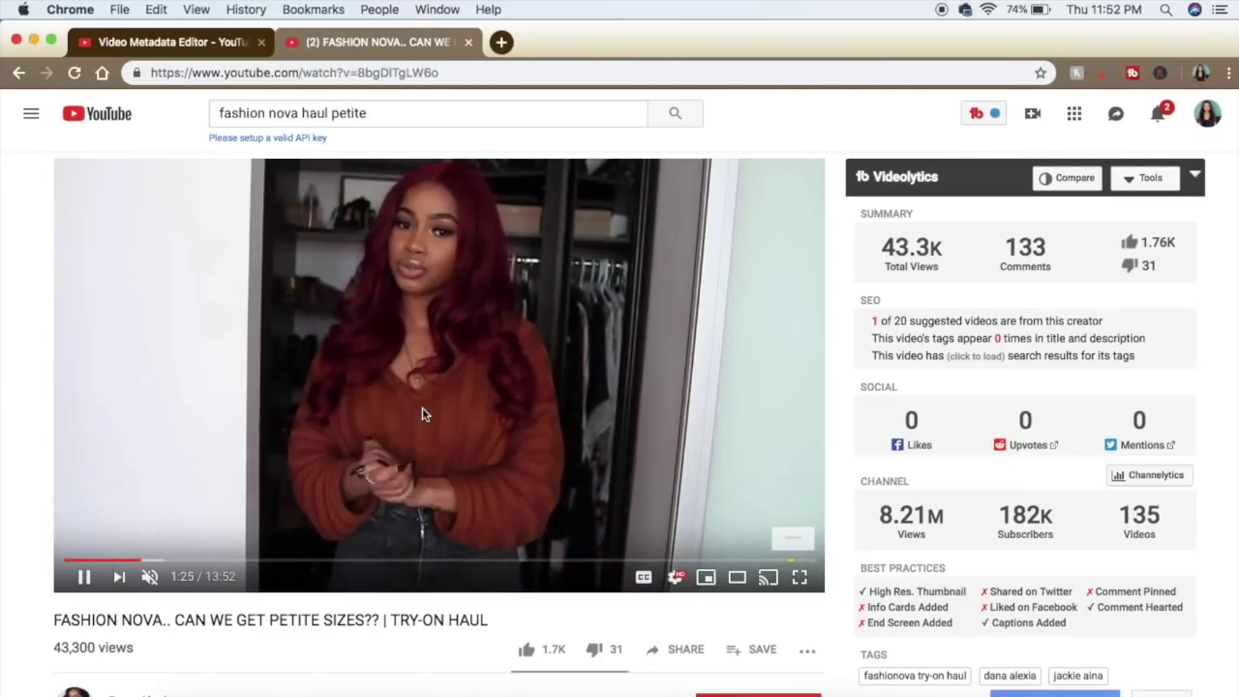
scroll(786, 407, down, 2)
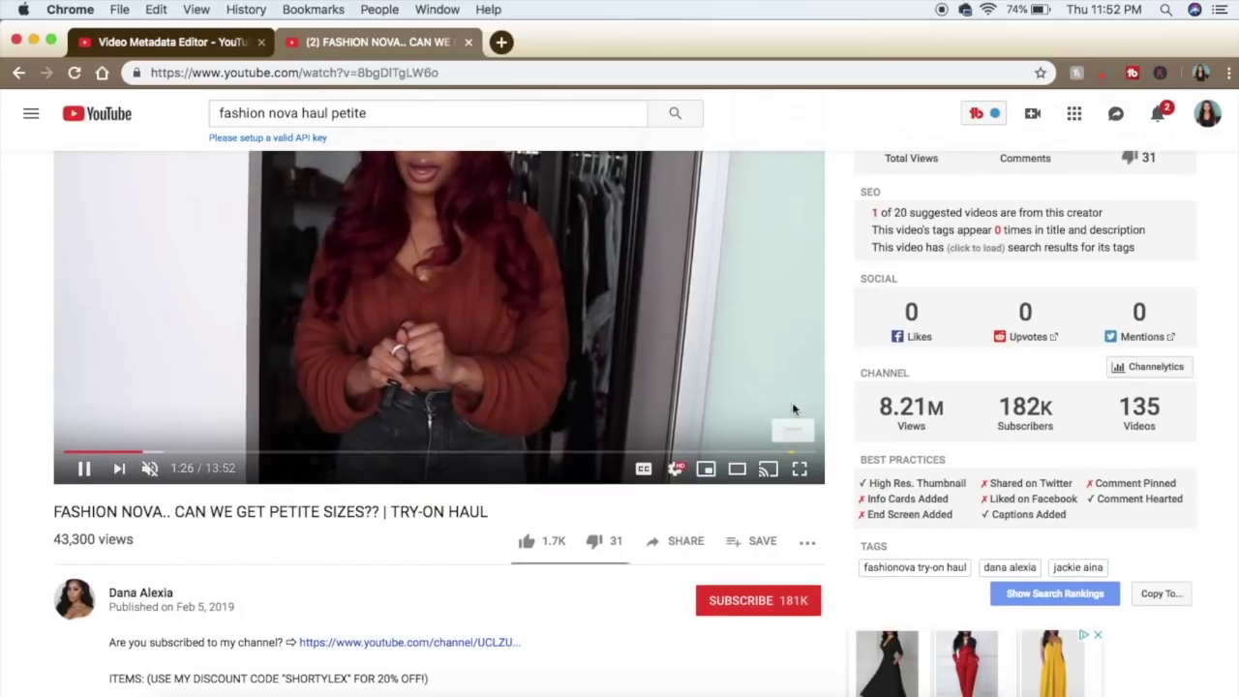
click(900, 571)
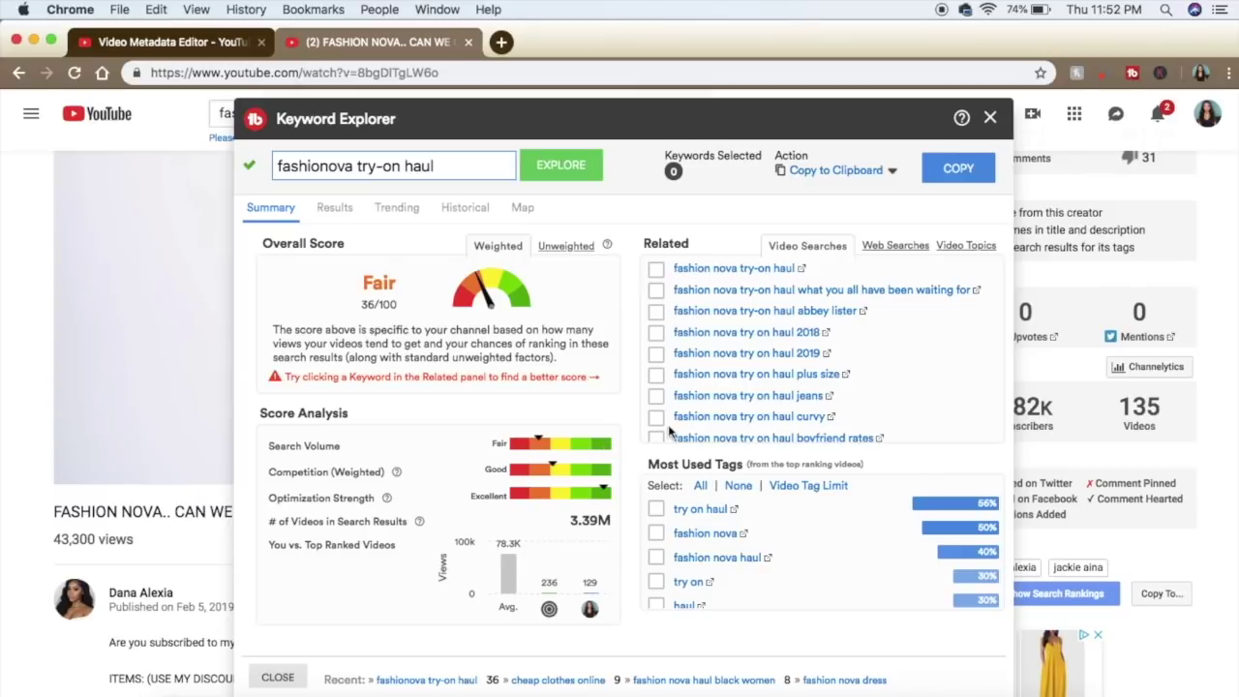
Score related phrases 'fashion nova try on haul 2019' and '…2019 cute af' (Poor 17/100, 11.9K videos)
scroll(793, 362, down, 2)
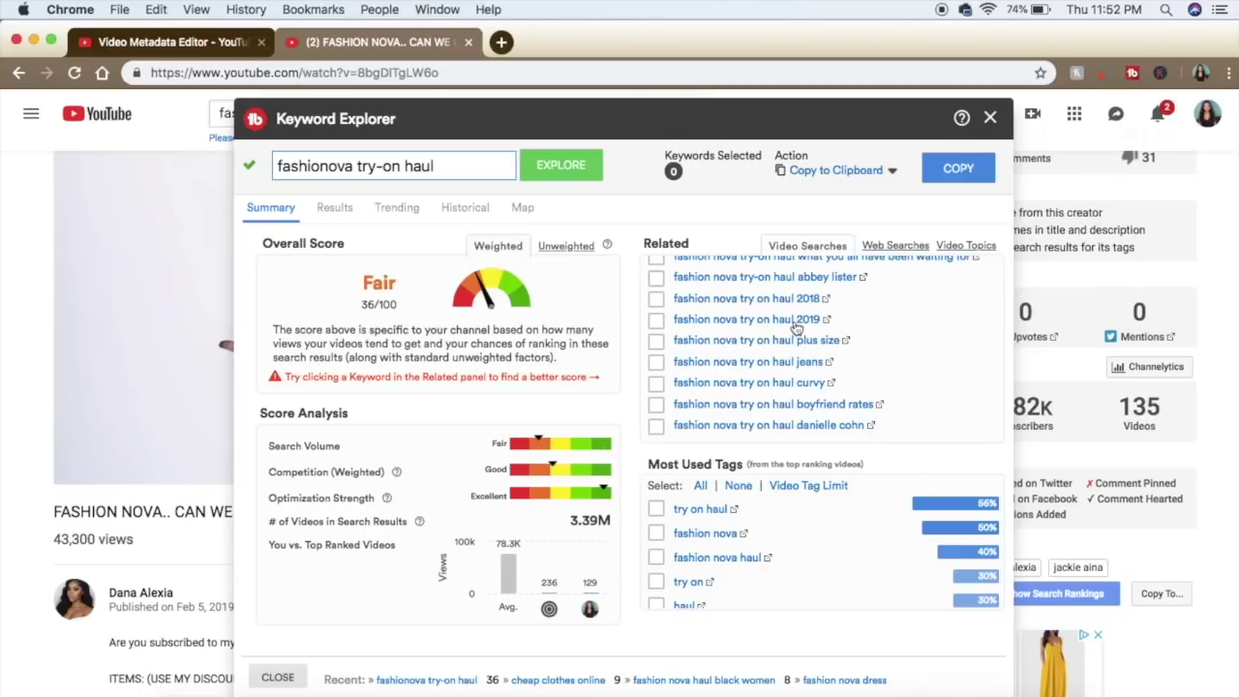
click(793, 322)
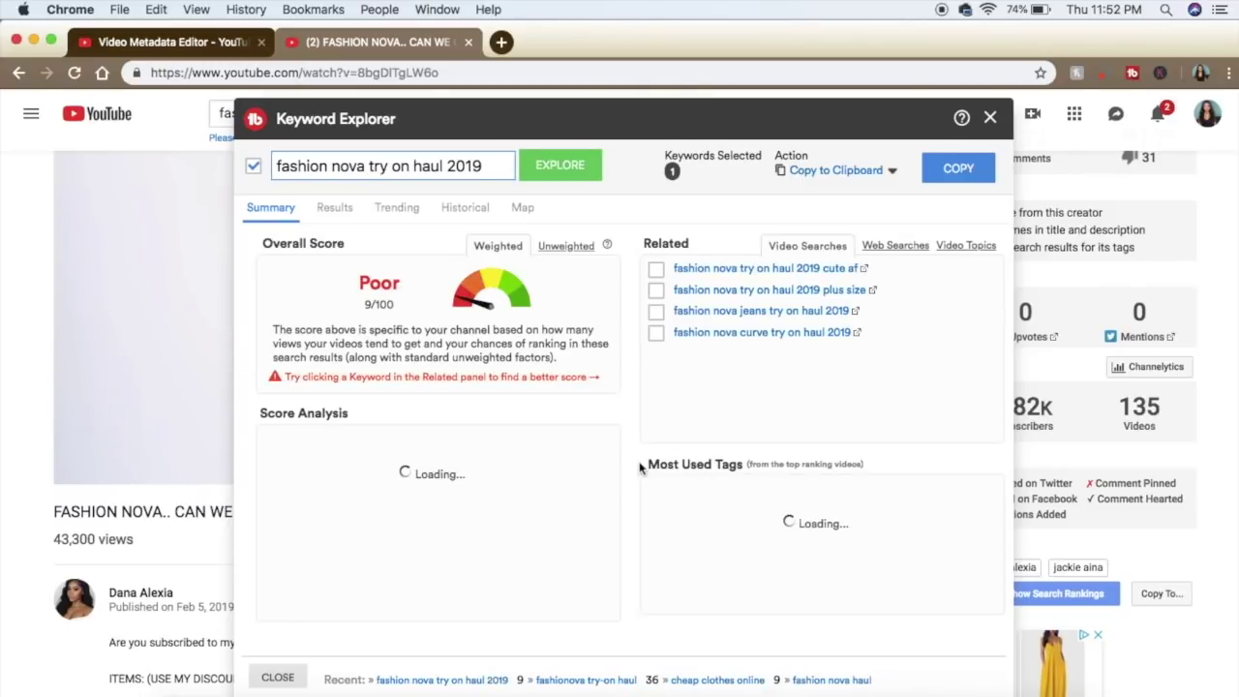
click(687, 268)
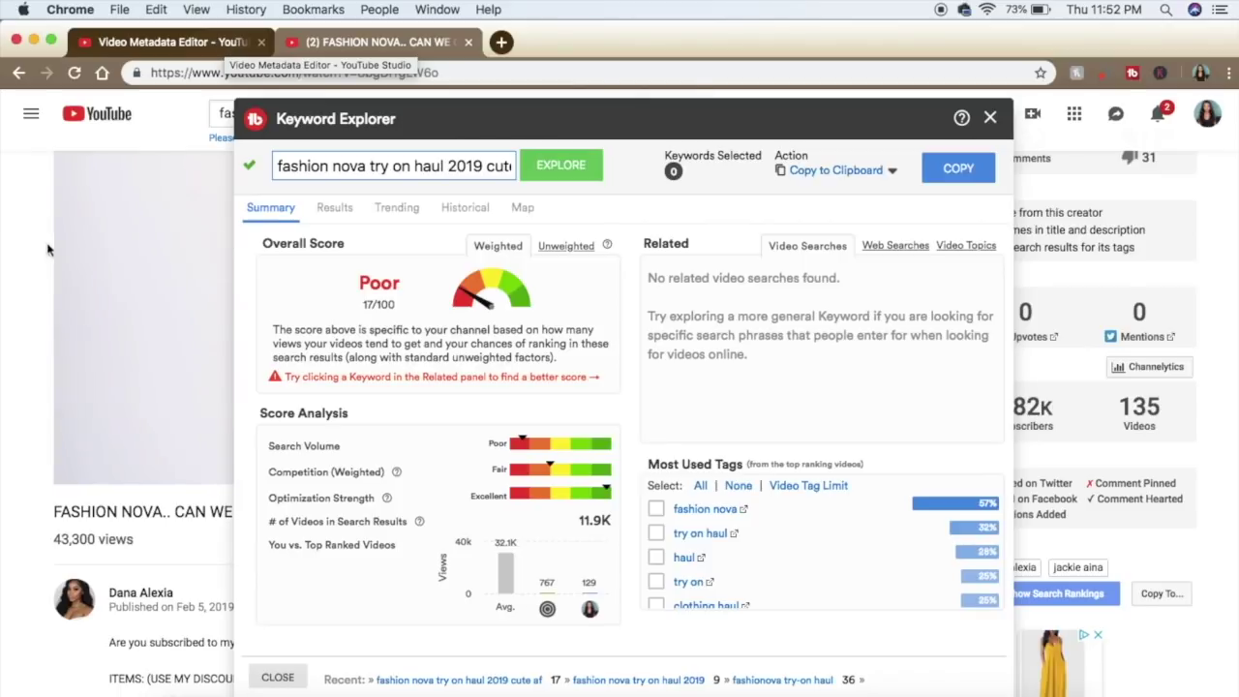
scroll(688, 581, down, 5)
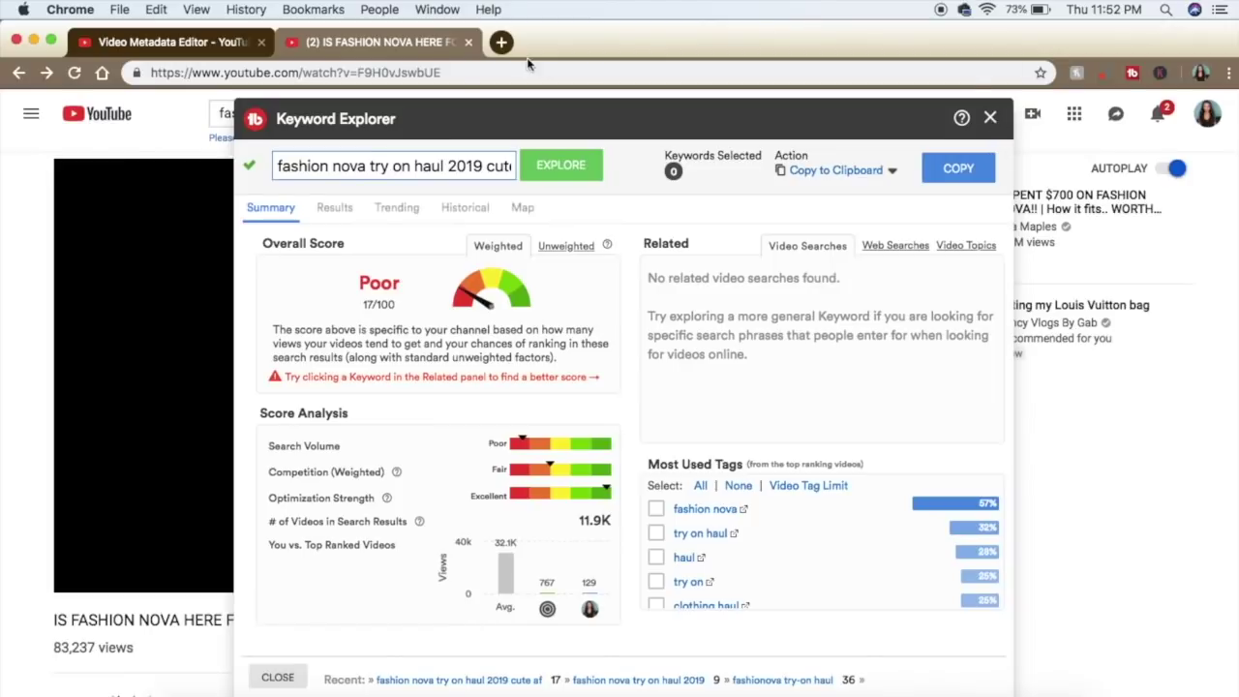
key(Escape)
Return to the fashion nova haul results and preview the FASHION NOVA FIRST IMPRESSION TRY-ON HAUL! video
click(22, 74)
click(21, 73)
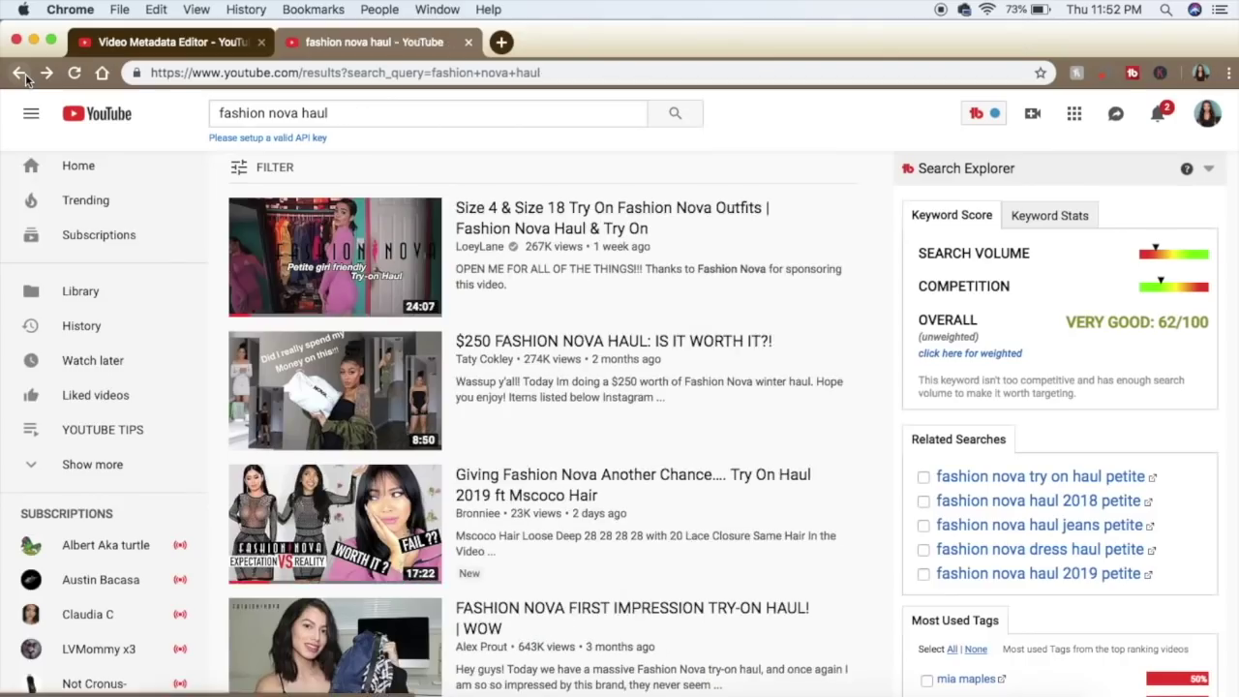
scroll(349, 499, down, 3)
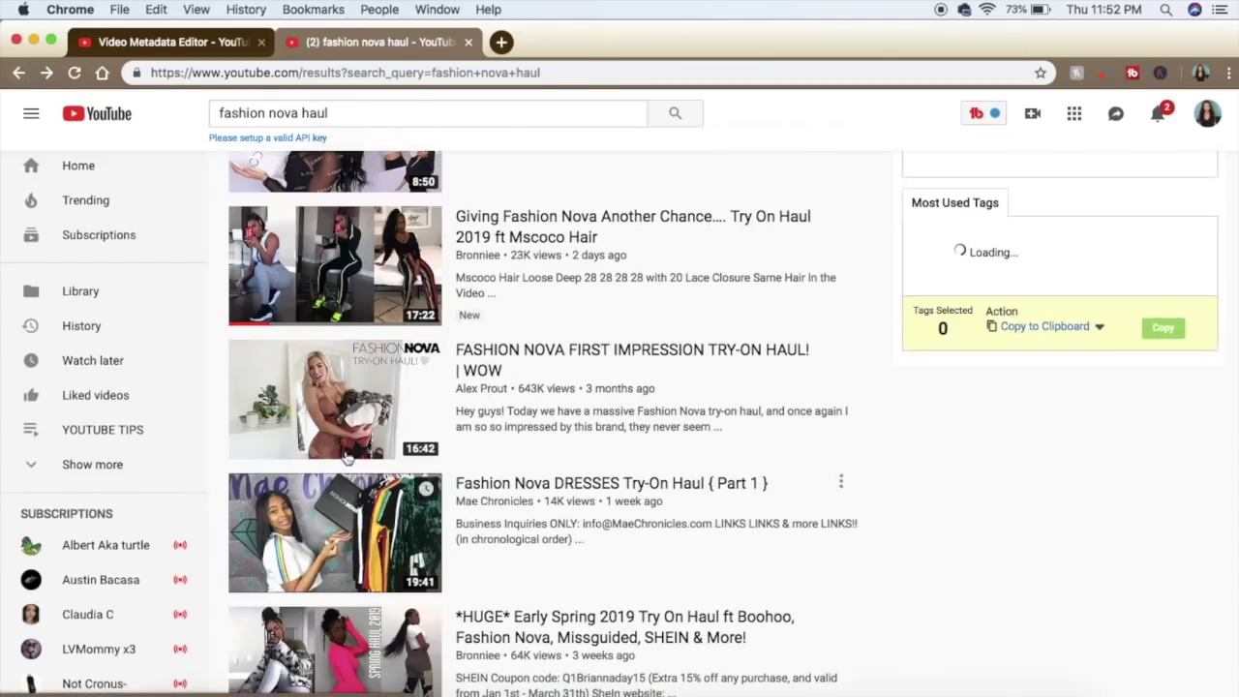
scroll(348, 458, down, 2)
click(368, 345)
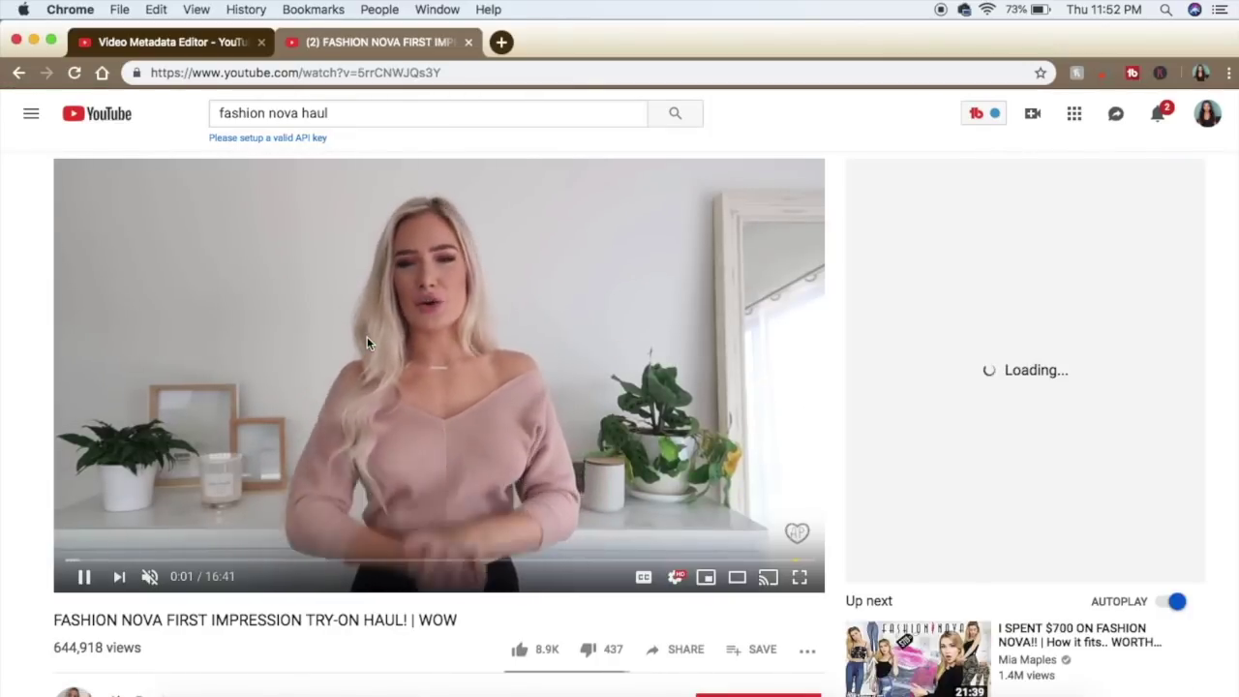
key(super+bracketleft)
Check the DRESSES and Early Spring 2019 try-on hauls, then open the FASHION NOVA HAUL video
click(284, 437)
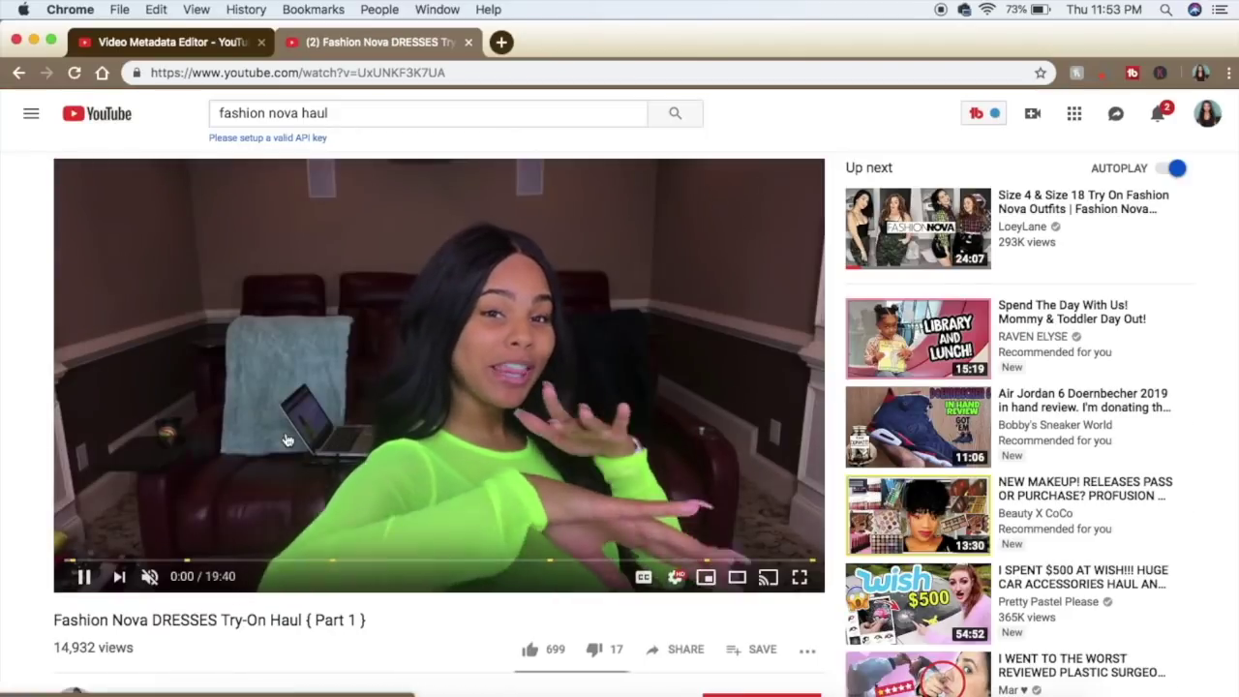
scroll(1013, 323, down, 3)
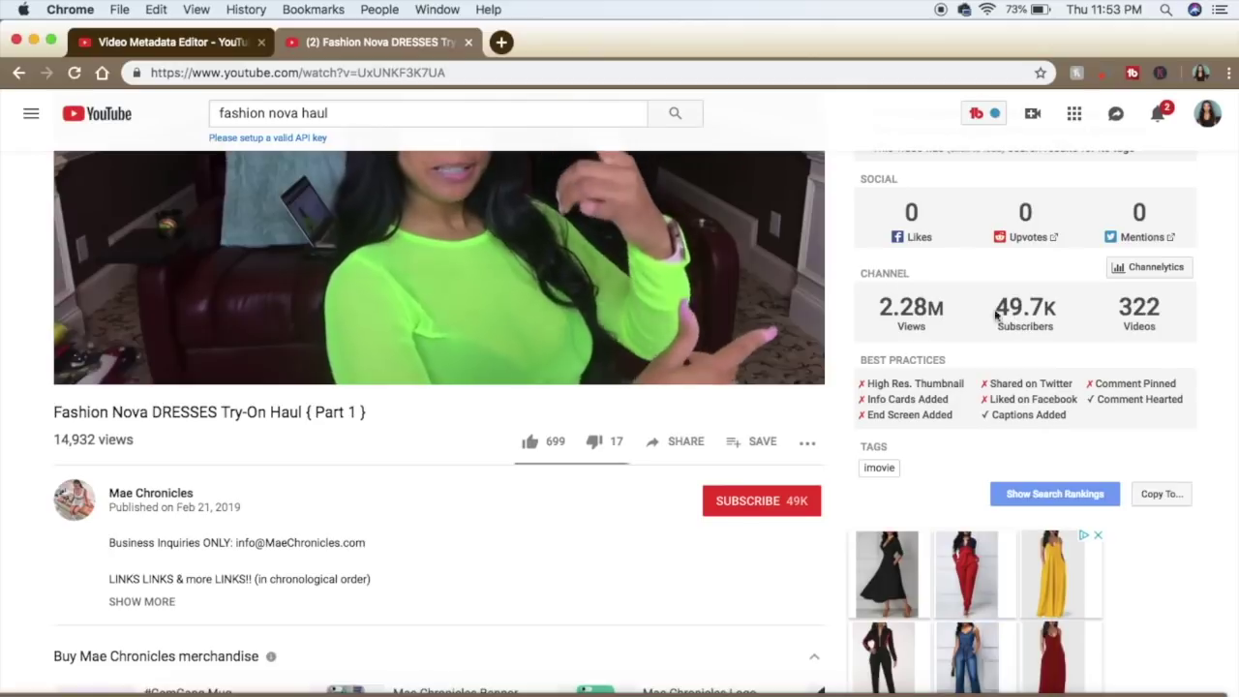
click(18, 73)
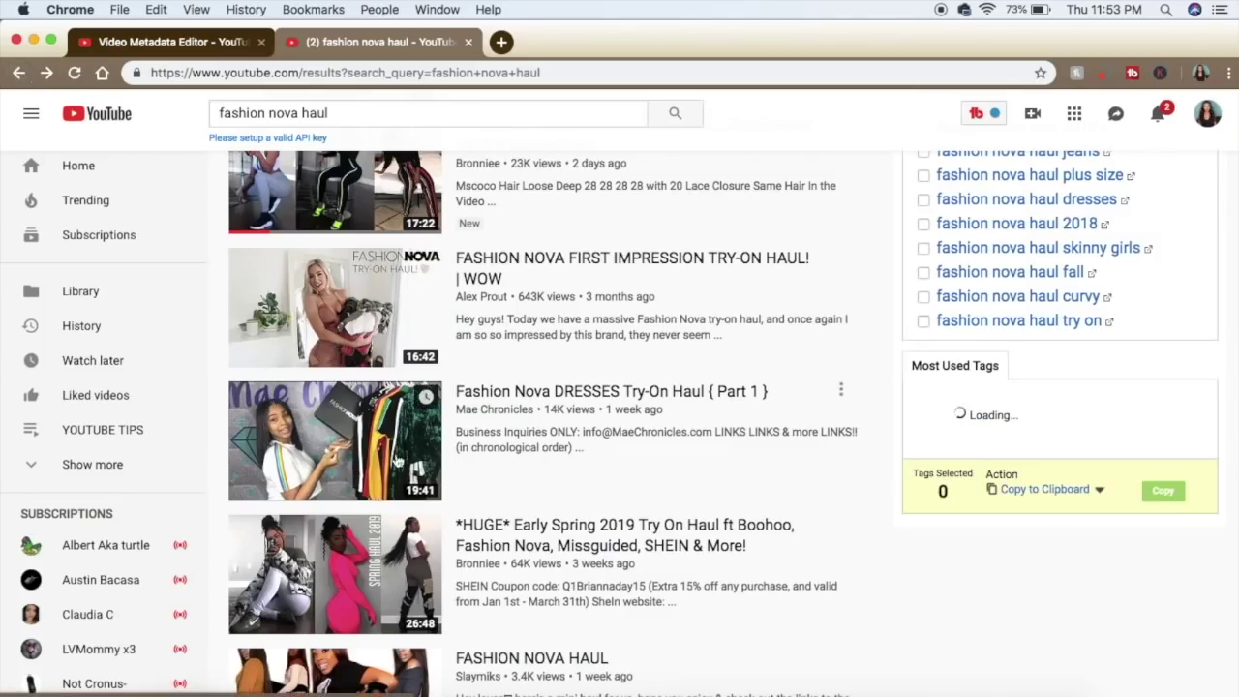
click(406, 523)
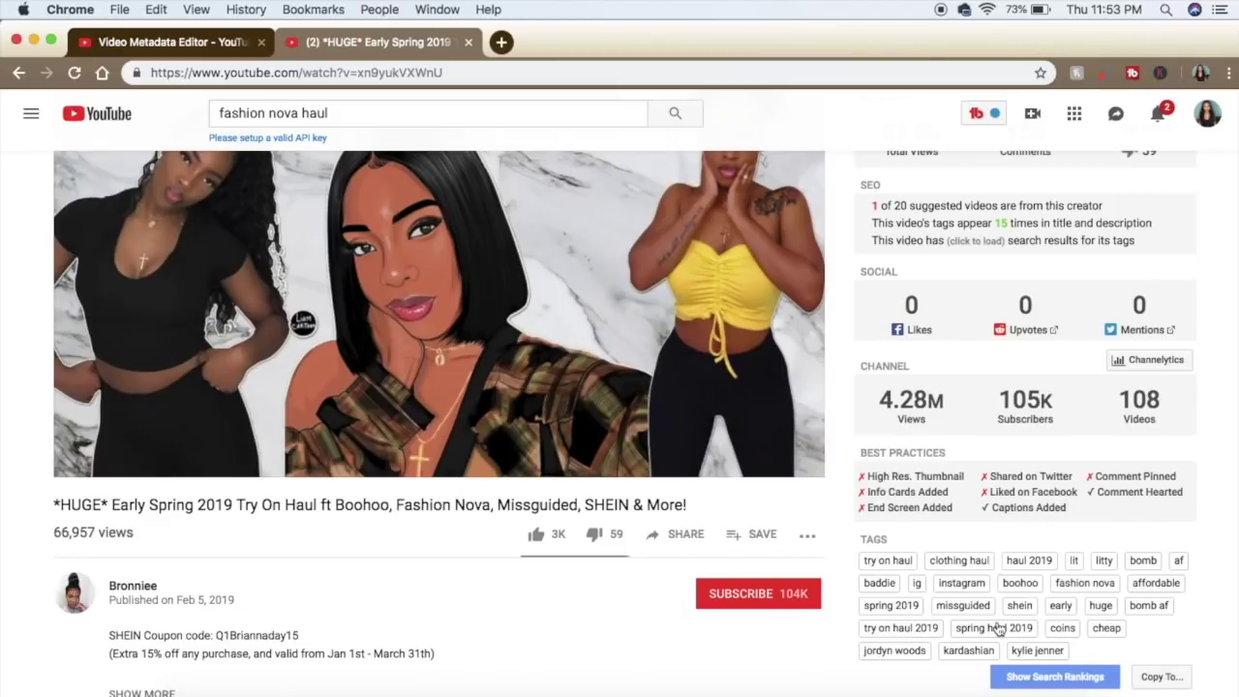
click(13, 75)
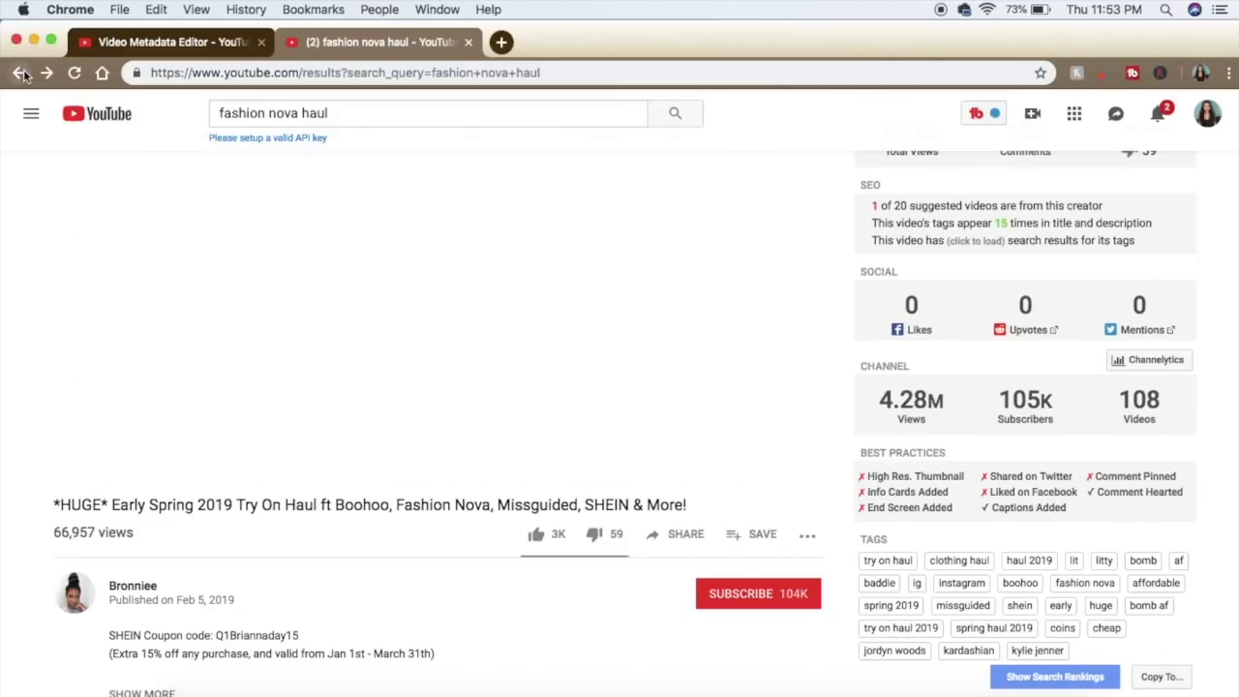
scroll(392, 527, down, 1)
click(392, 527)
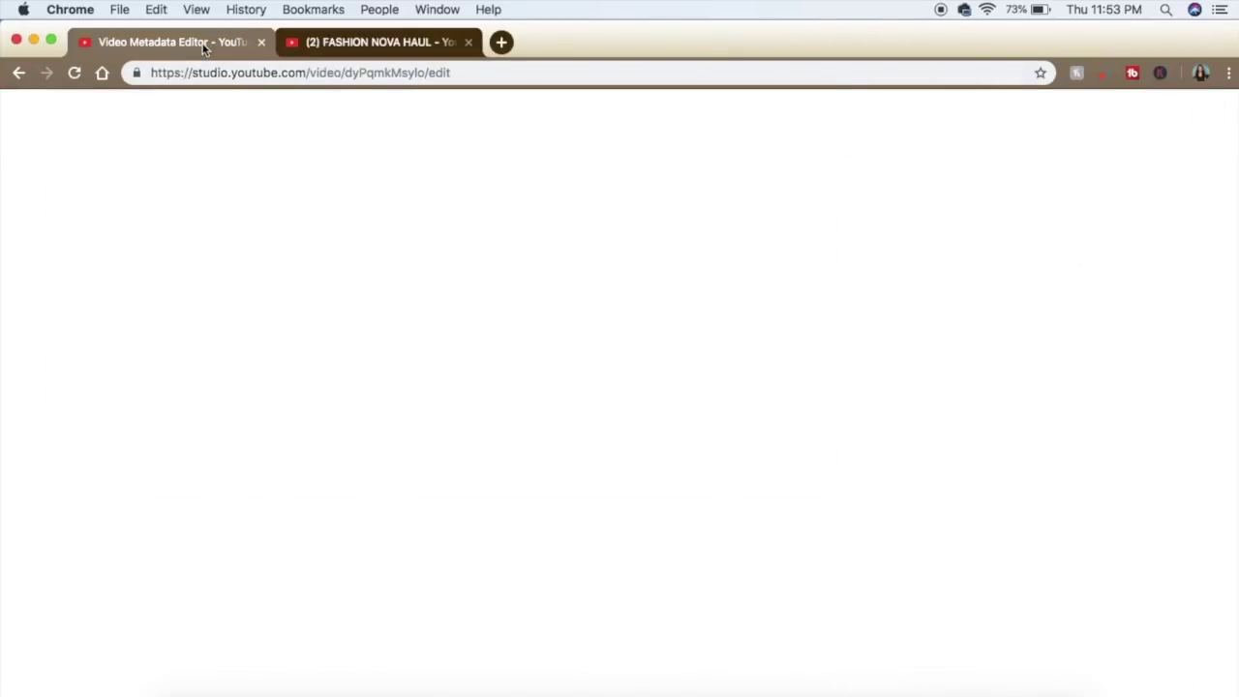
Open the Keyword Explorer from the video editor and close it again
scroll(451, 528, down, 3)
scroll(451, 528, down, 1)
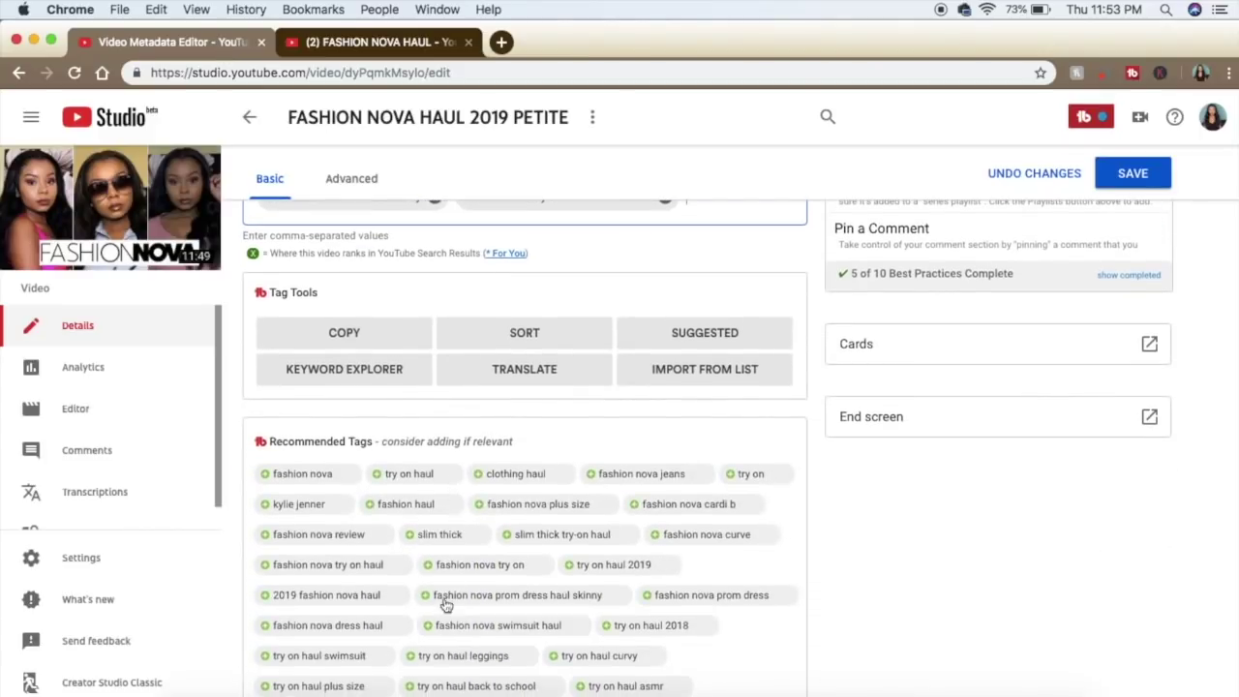
scroll(367, 510, down, 5)
scroll(368, 510, up, 5)
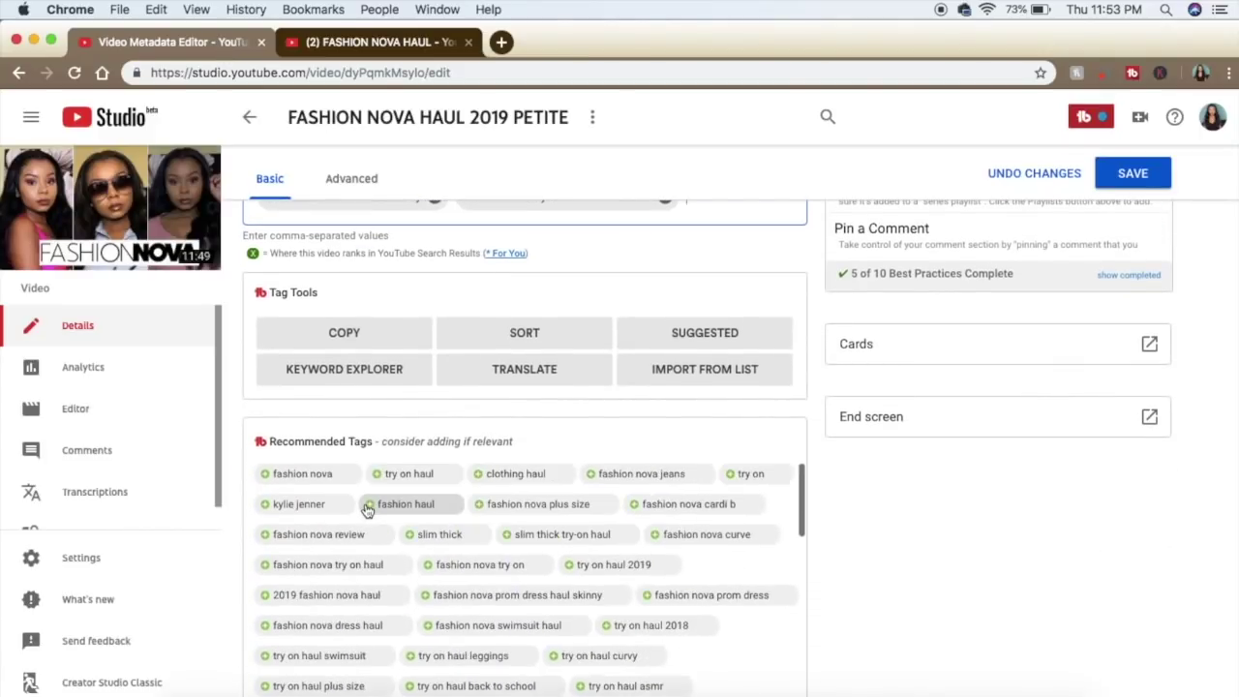
scroll(368, 510, down, 2)
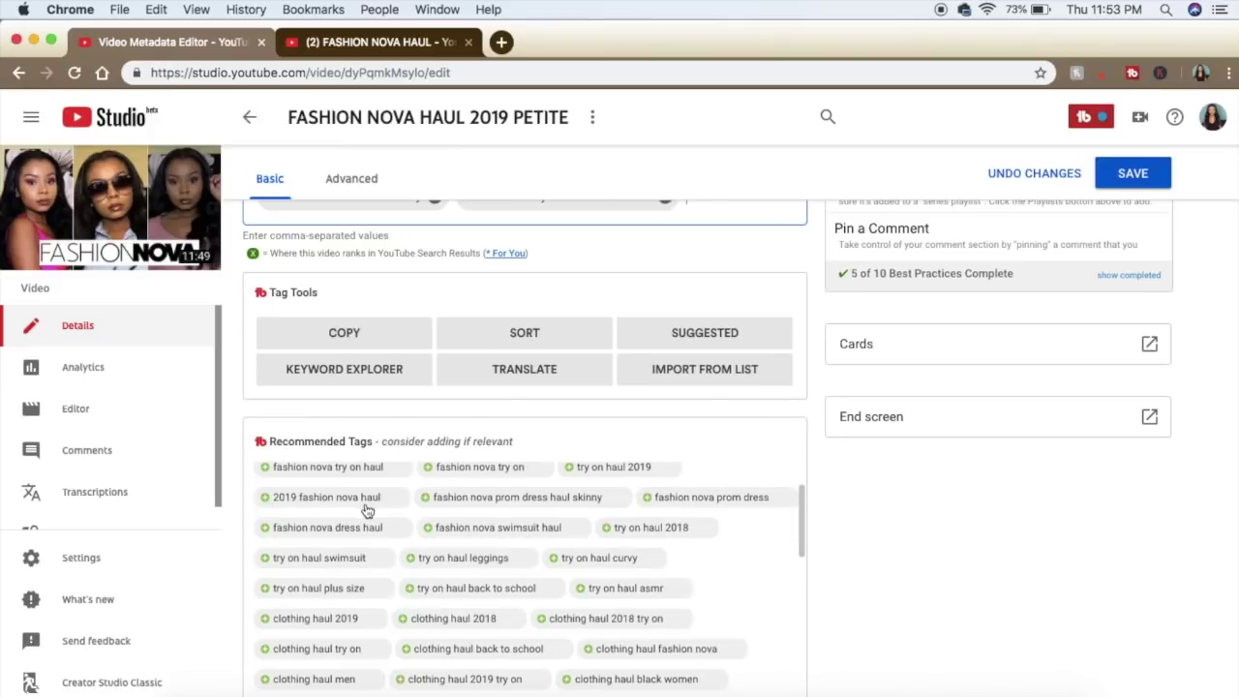
click(384, 375)
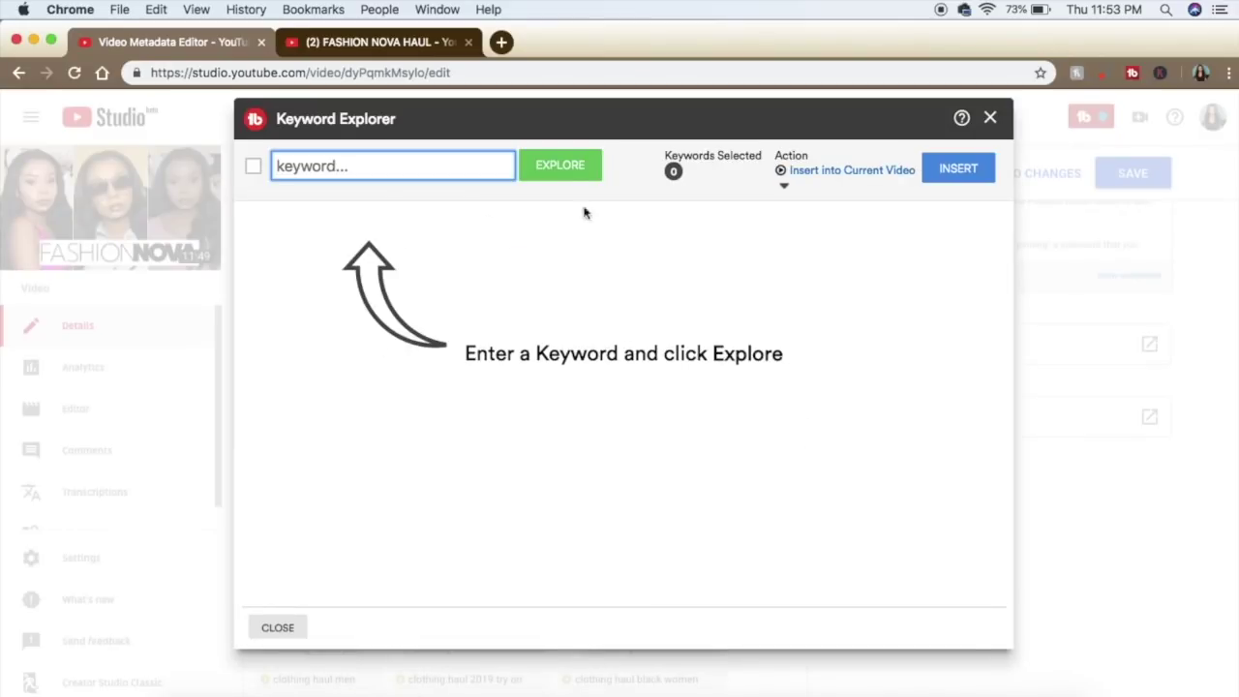
click(989, 118)
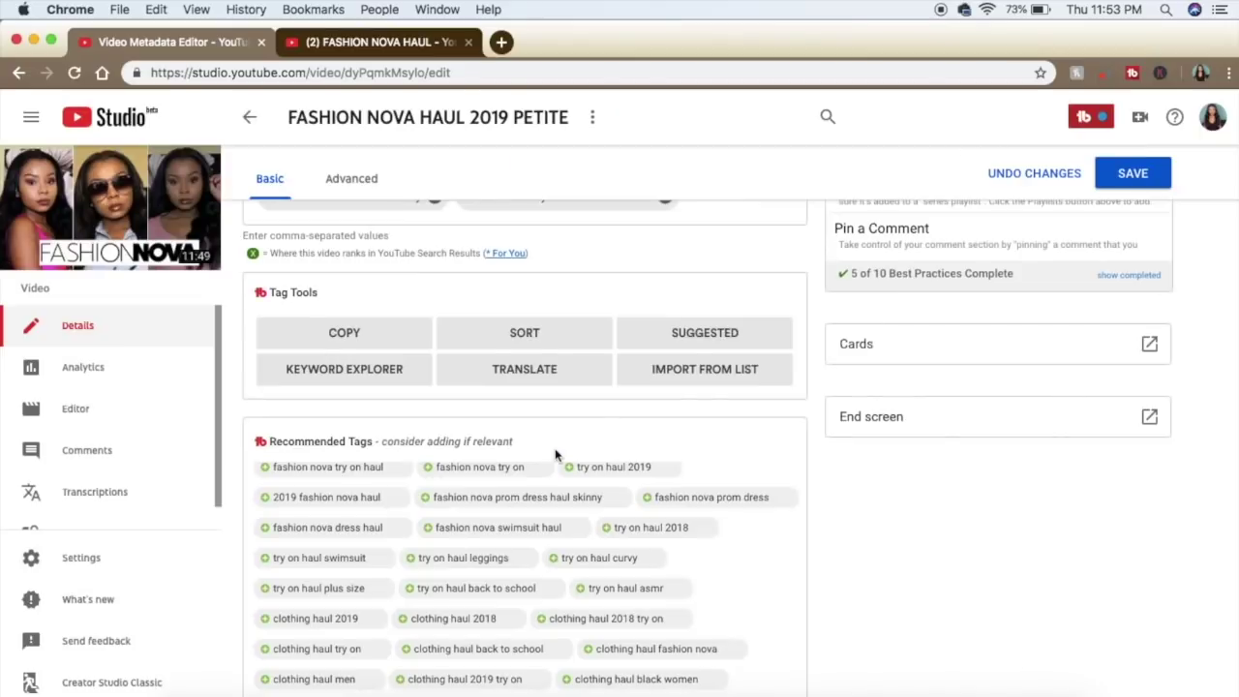
Add recommended tags 'fashion nova prom dress haul skinny', 'fashion nova try on haul' and '2019 fashion nova haul'
scroll(395, 528, down, 2)
scroll(464, 552, up, 5)
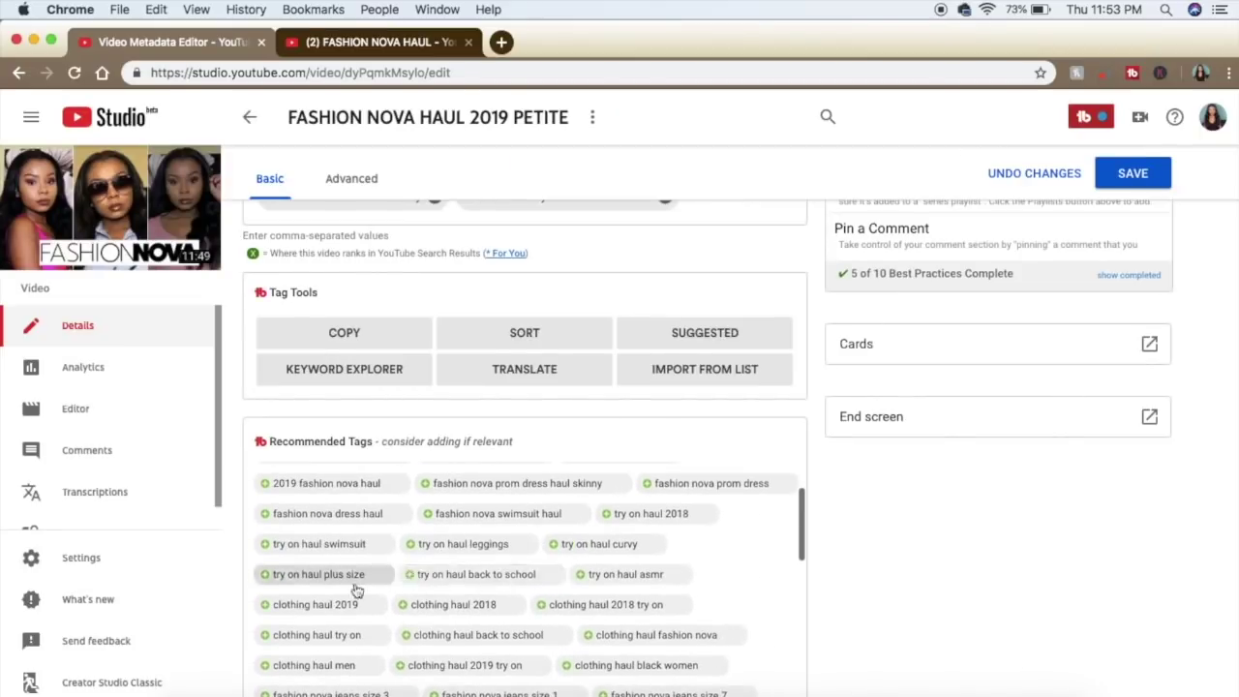
scroll(359, 588, up, 2)
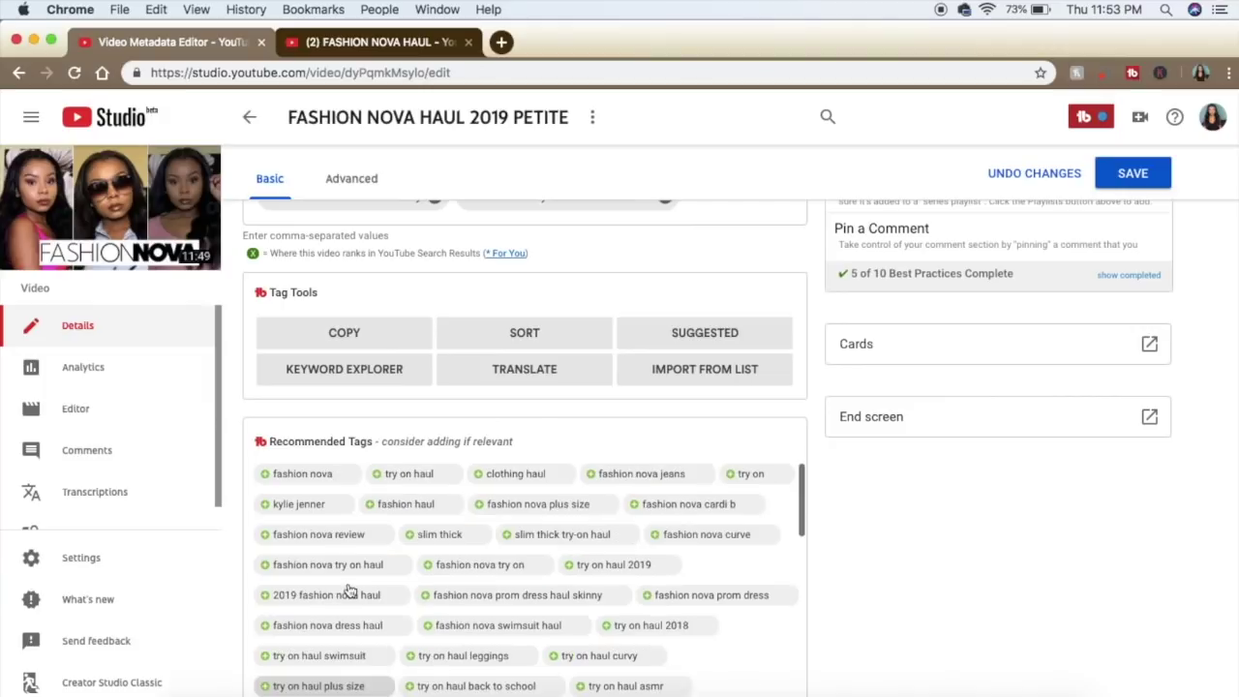
click(424, 601)
click(268, 613)
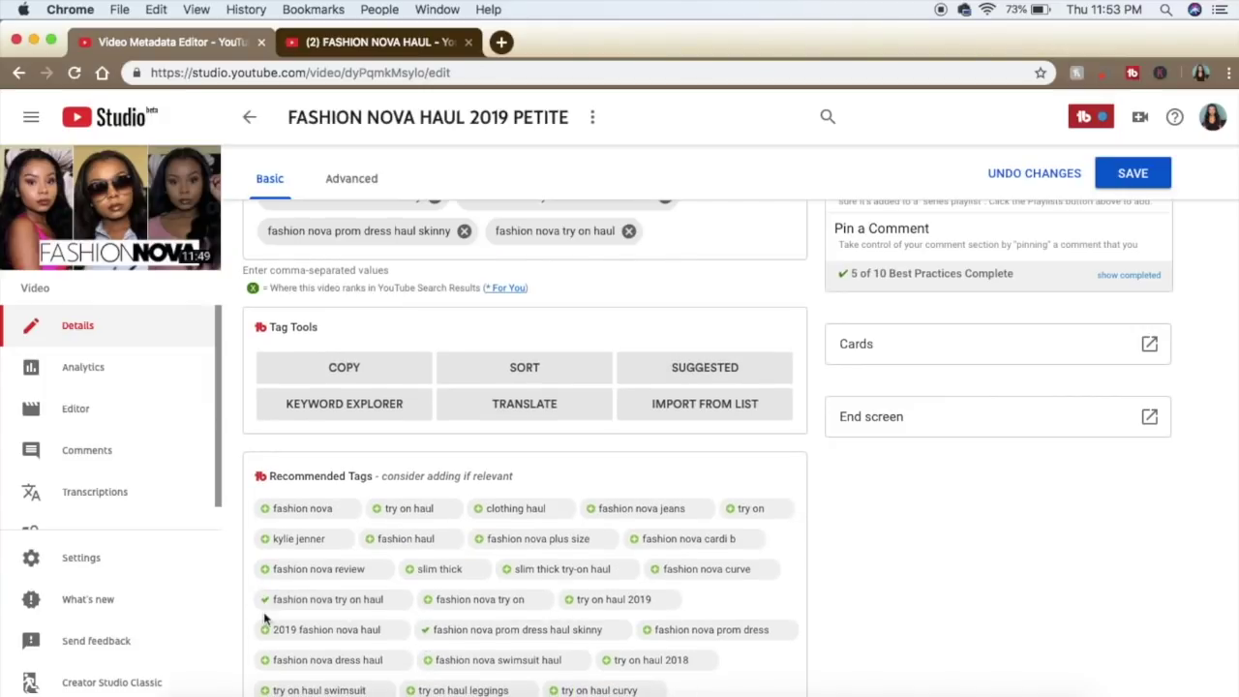
click(268, 635)
Remove those three tags again and save the video's details
scroll(565, 278, up, 3)
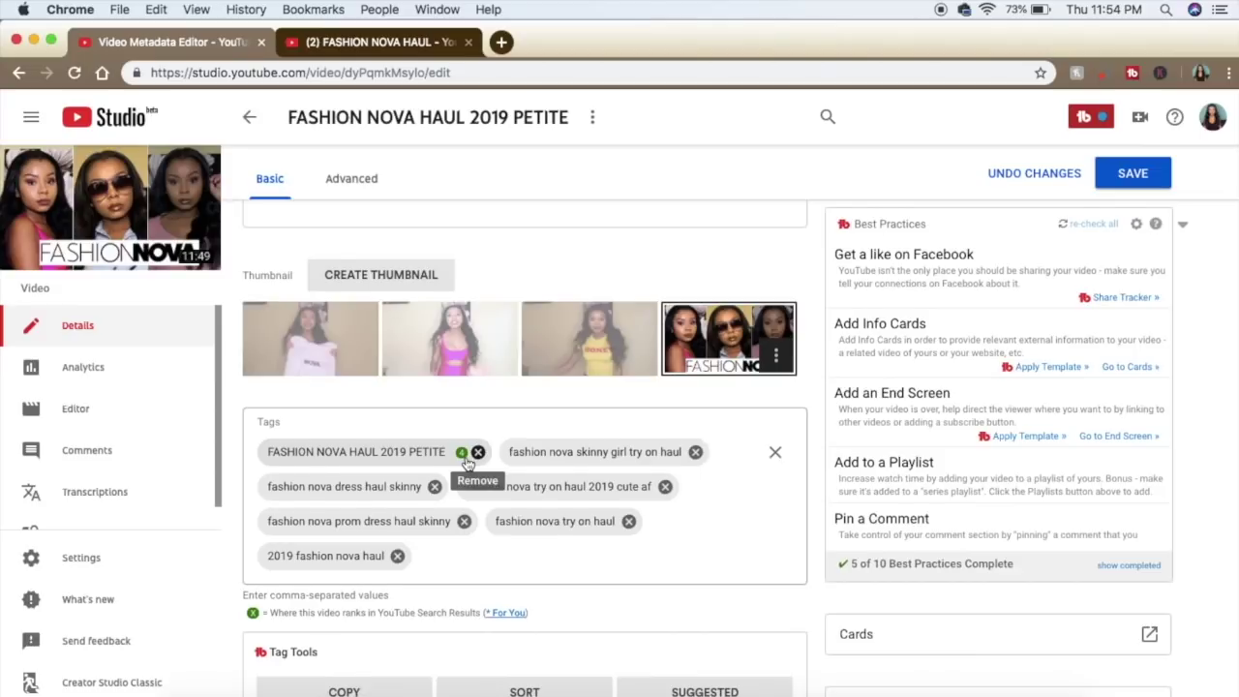
scroll(445, 470, down, 2)
click(397, 466)
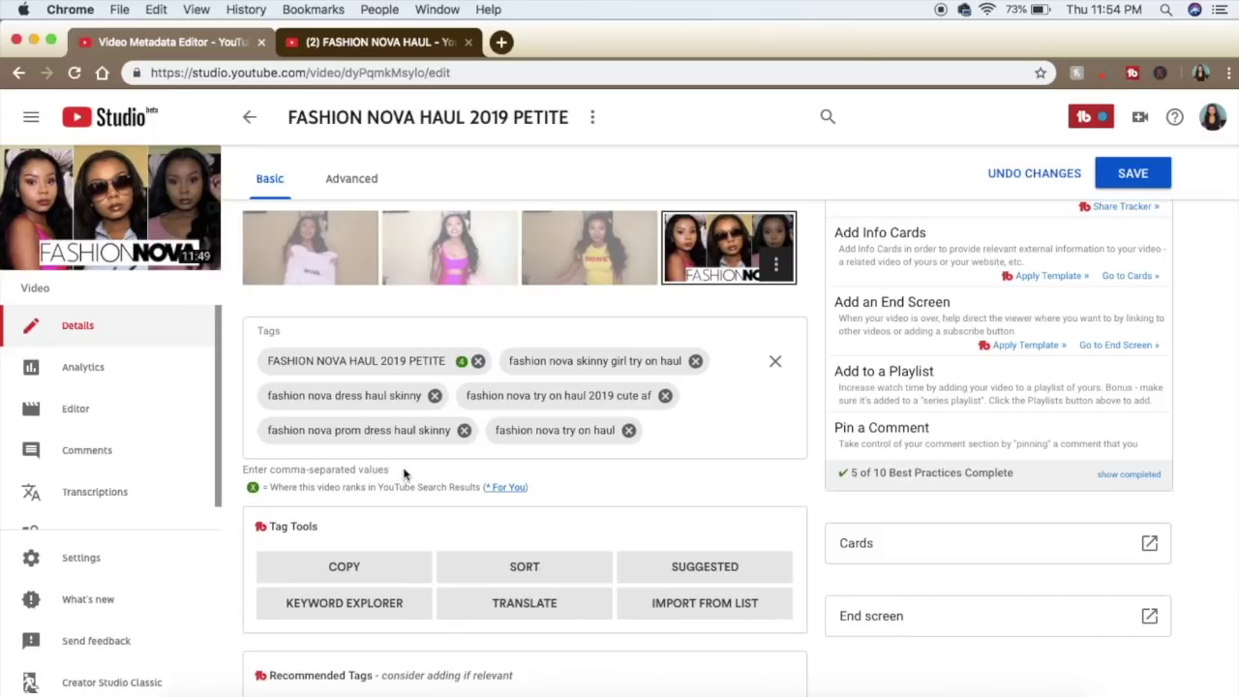
click(628, 430)
click(464, 430)
scroll(468, 440, down, 7)
scroll(468, 440, down, 1)
click(1132, 174)
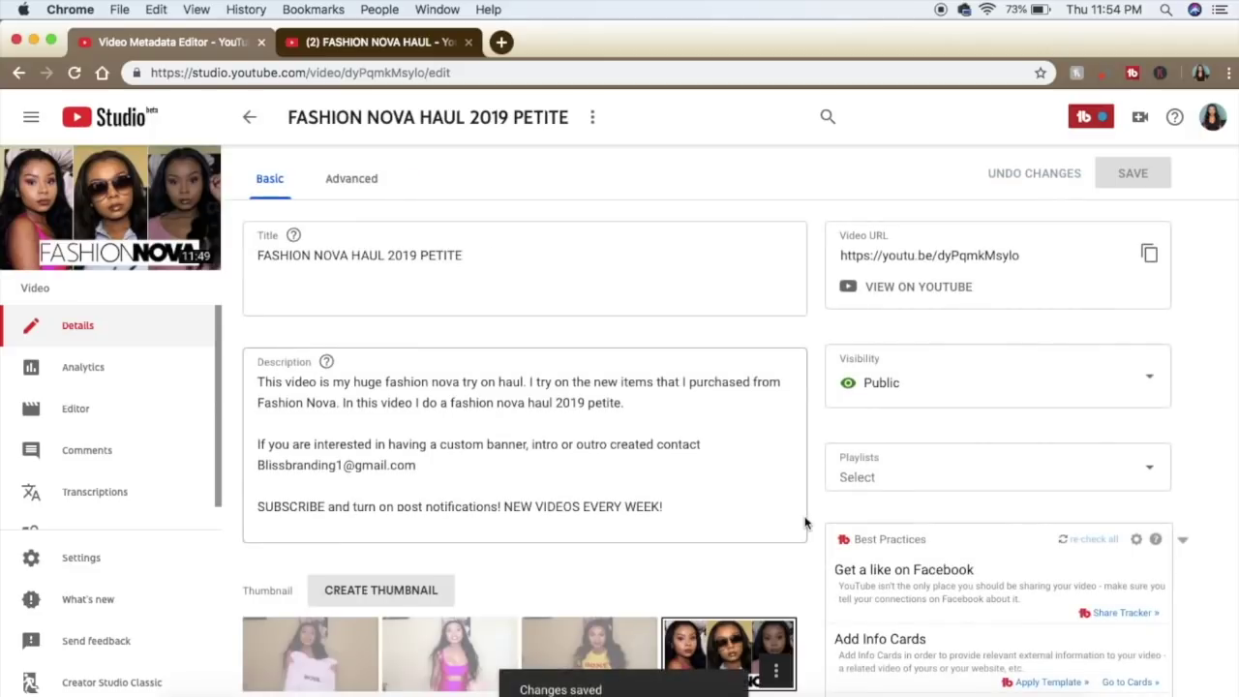
View the FASHION NOVA Try On Haul! video's TubeBuddy tags, then return to the Video Metadata Editor
click(19, 72)
click(12, 74)
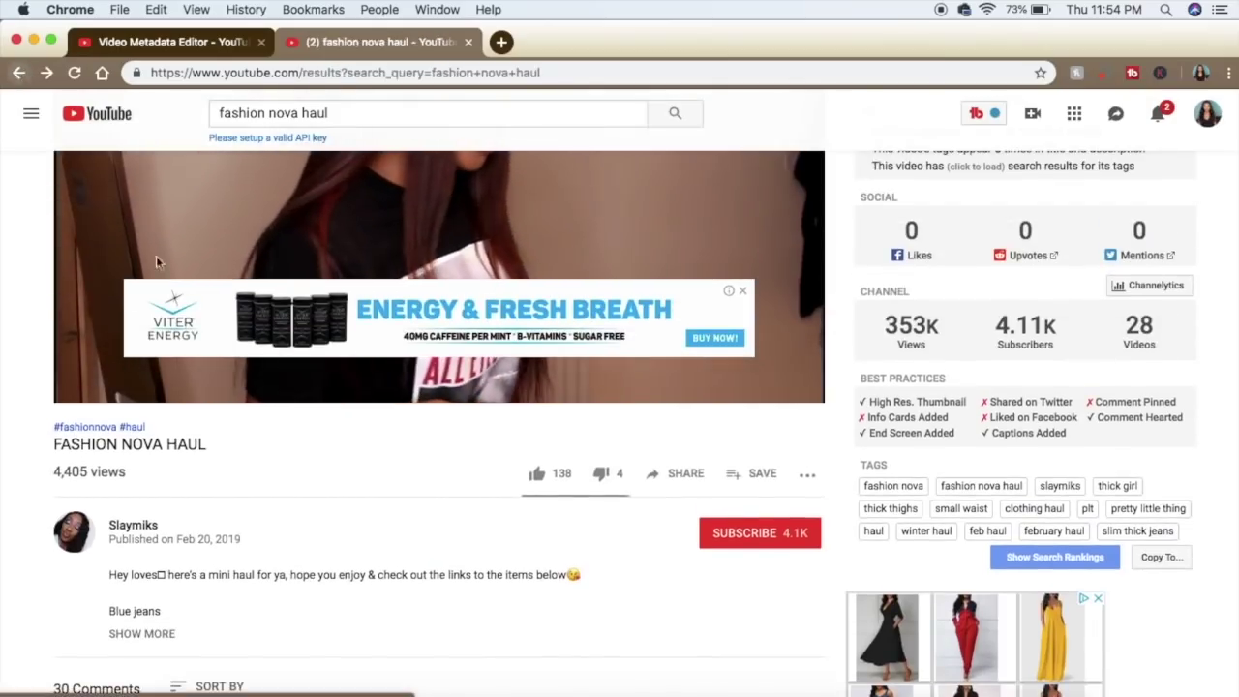
scroll(390, 584, down, 2)
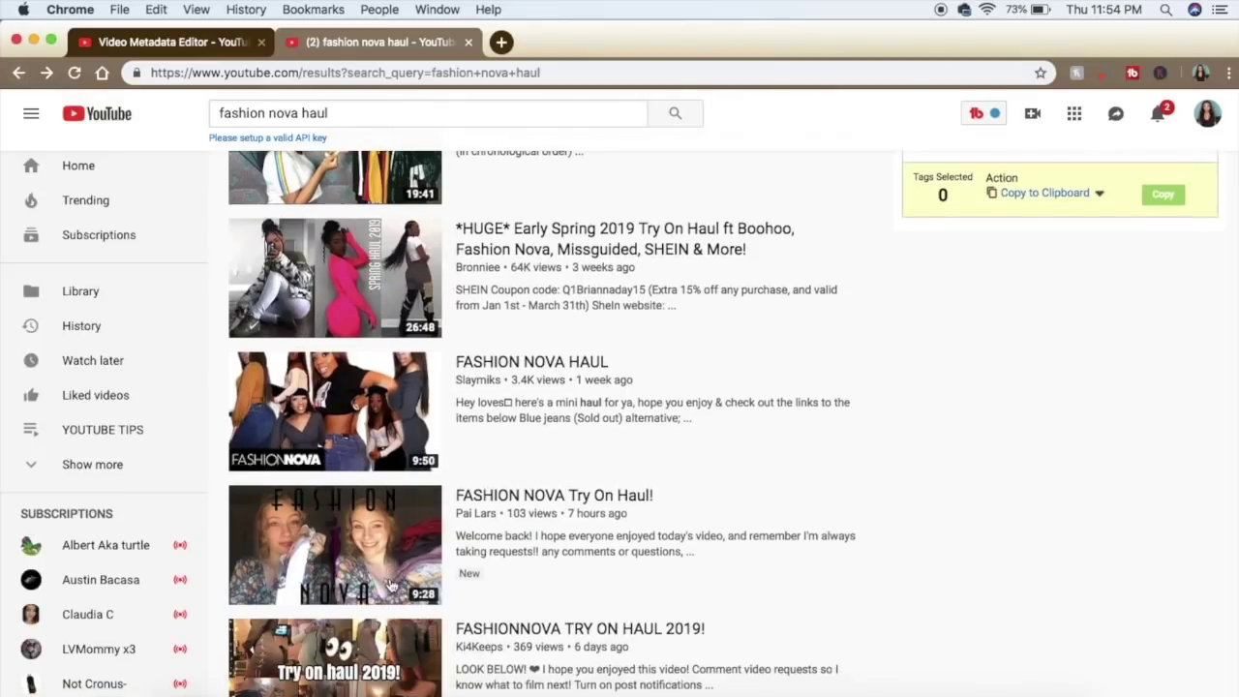
click(373, 532)
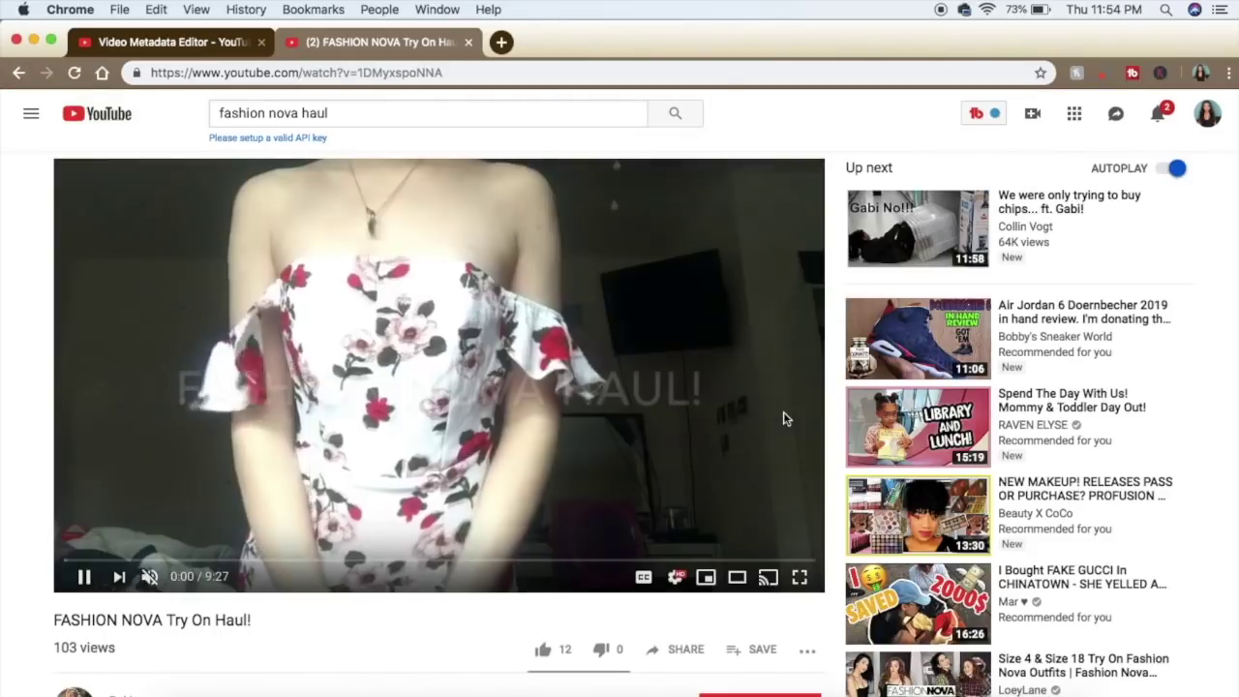
scroll(784, 418, down, 5)
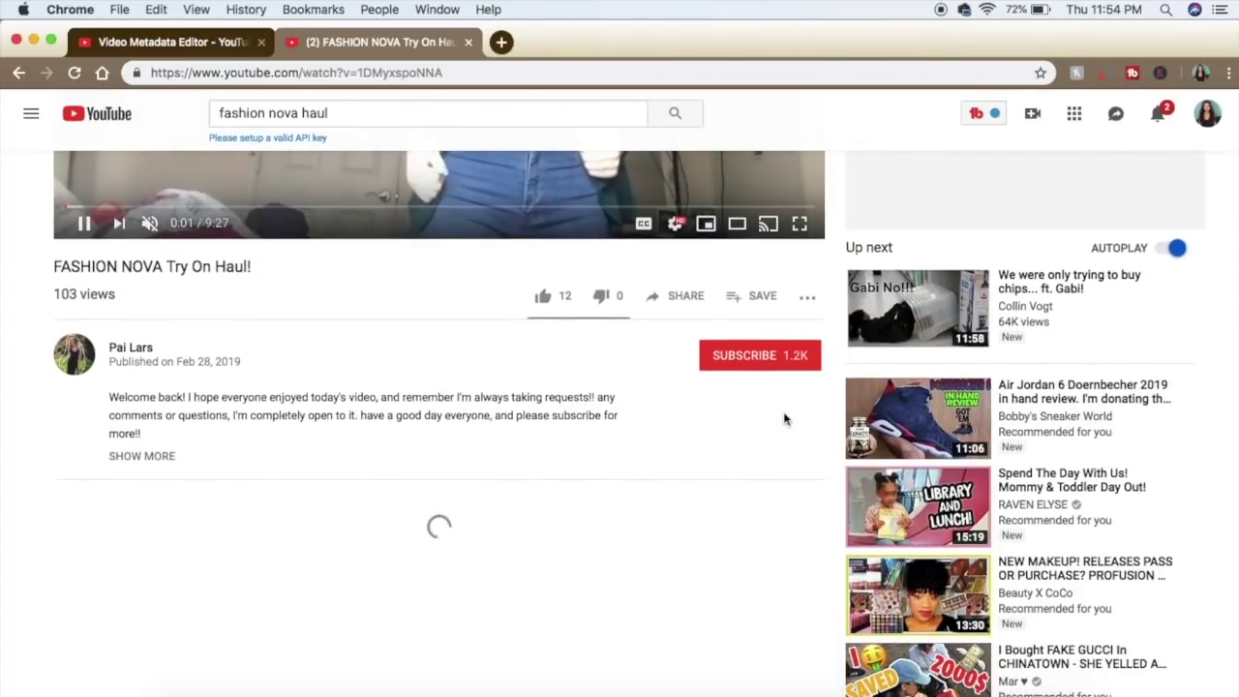
click(19, 76)
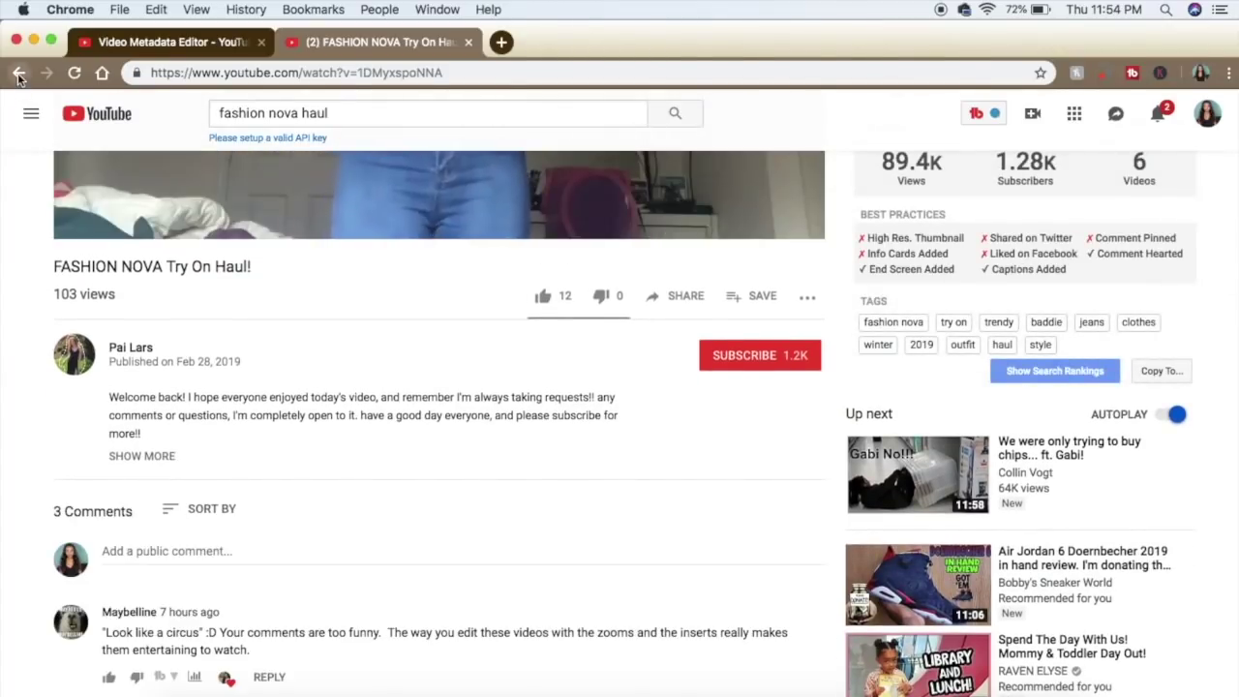
click(167, 43)
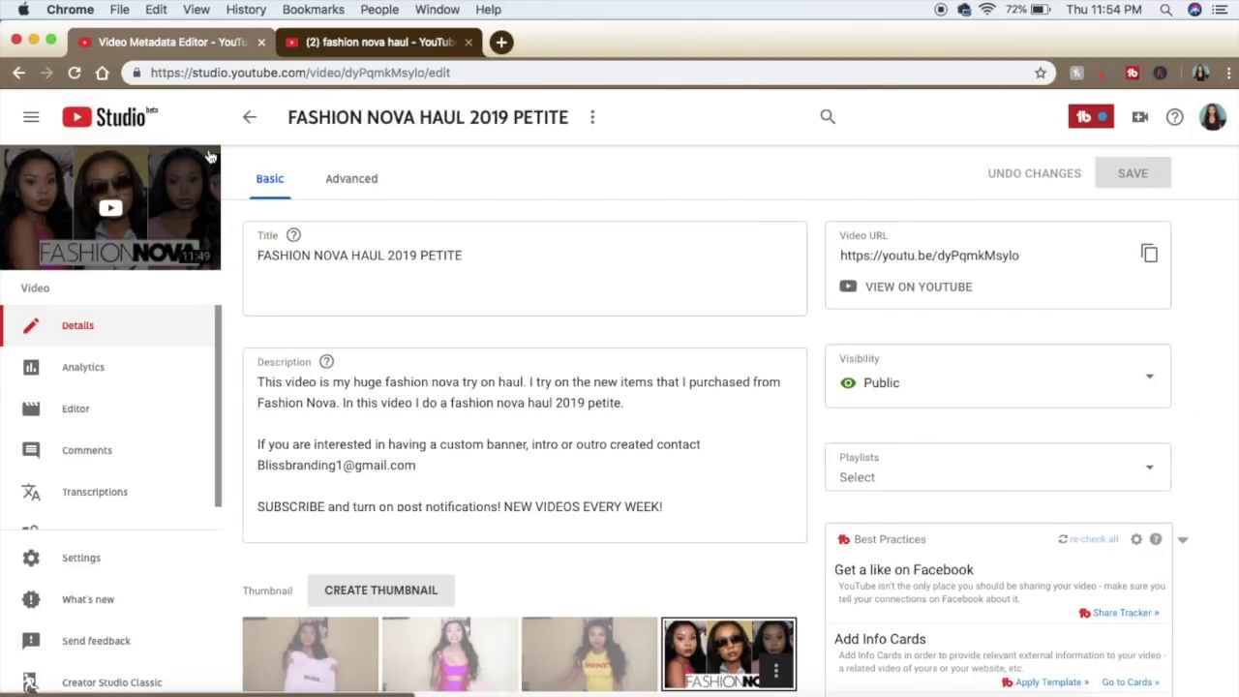
scroll(348, 368, down, 15)
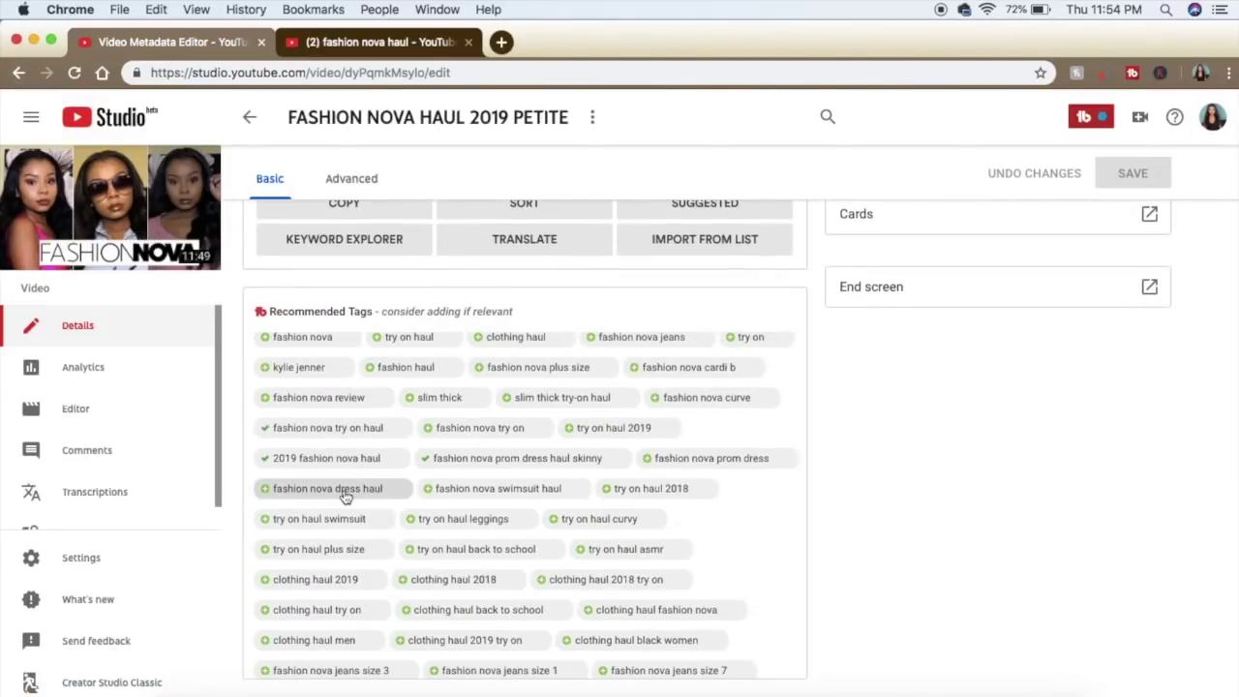